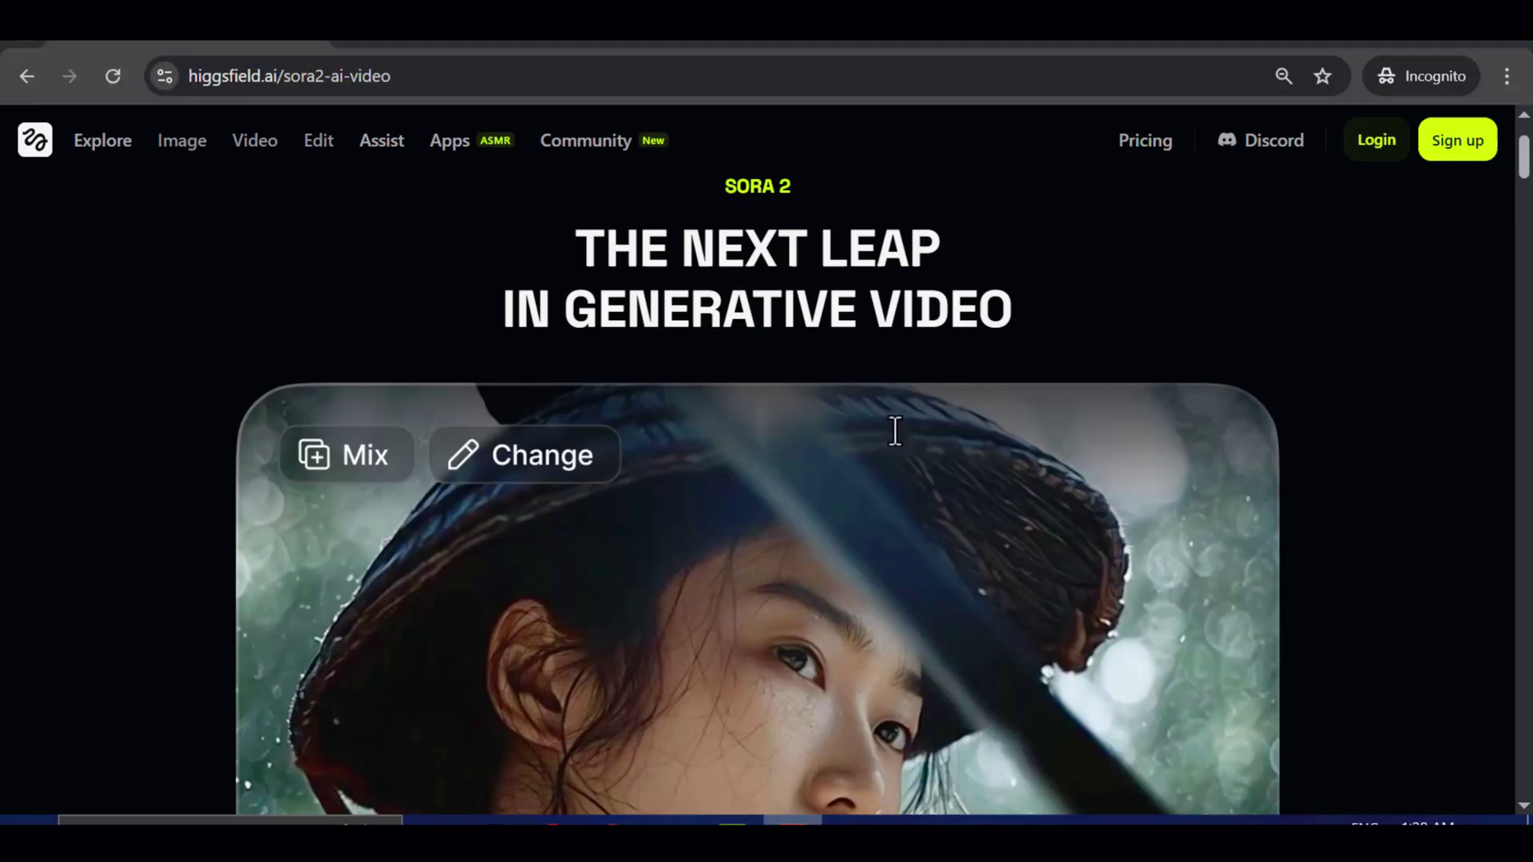
- View the Google, Apple, Microsoft and Email sign-up options, then return to the signed-in Sora 2 page
{"action": "scroll", "coordinate": [790, 445], "scroll_direction": "up", "scroll_amount": 2}
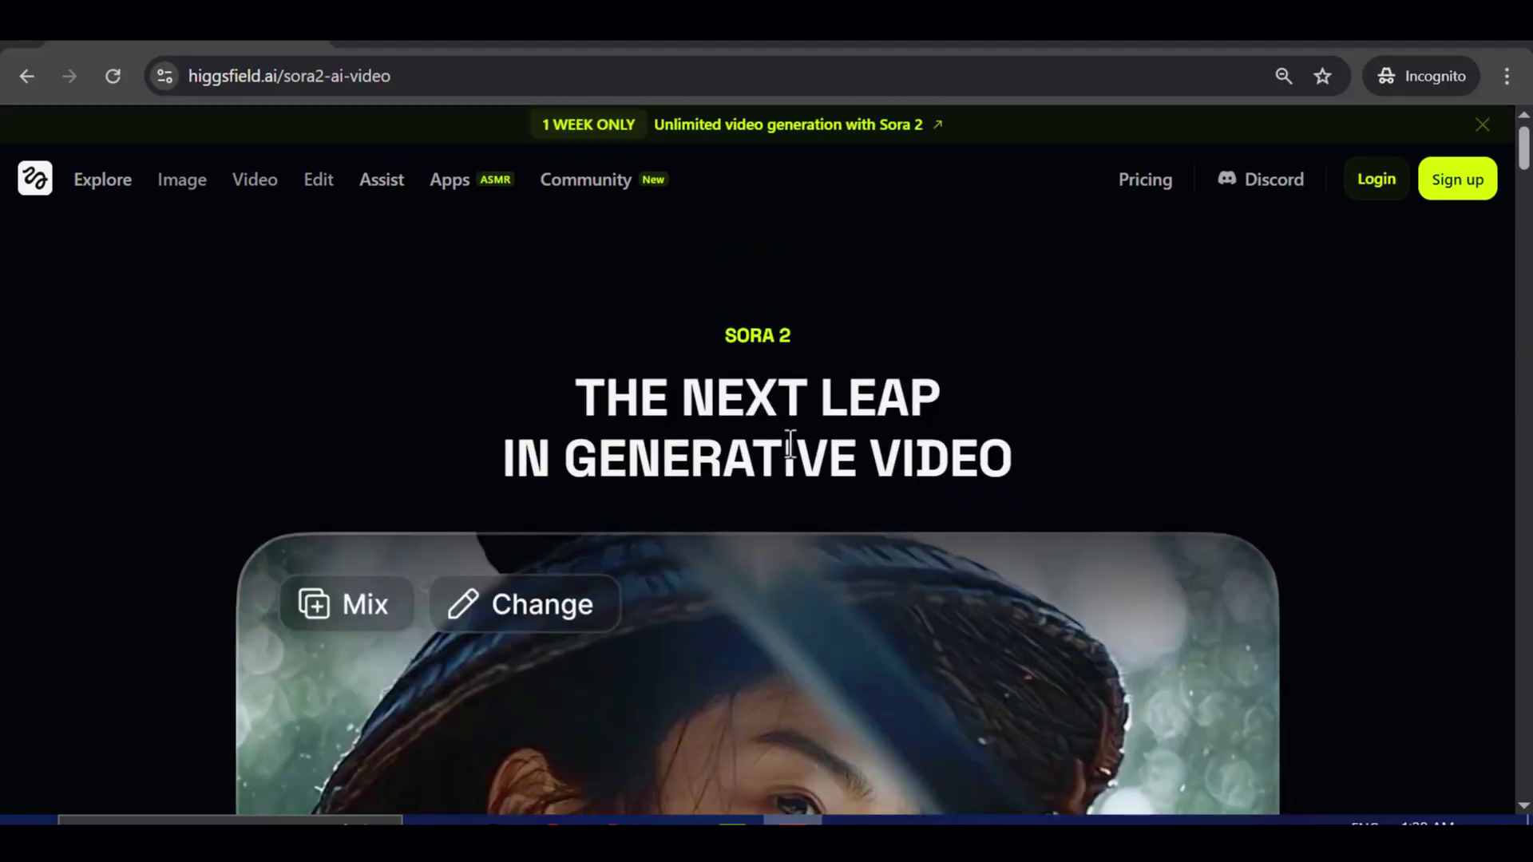
{"action": "left_click", "coordinate": [1460, 186]}
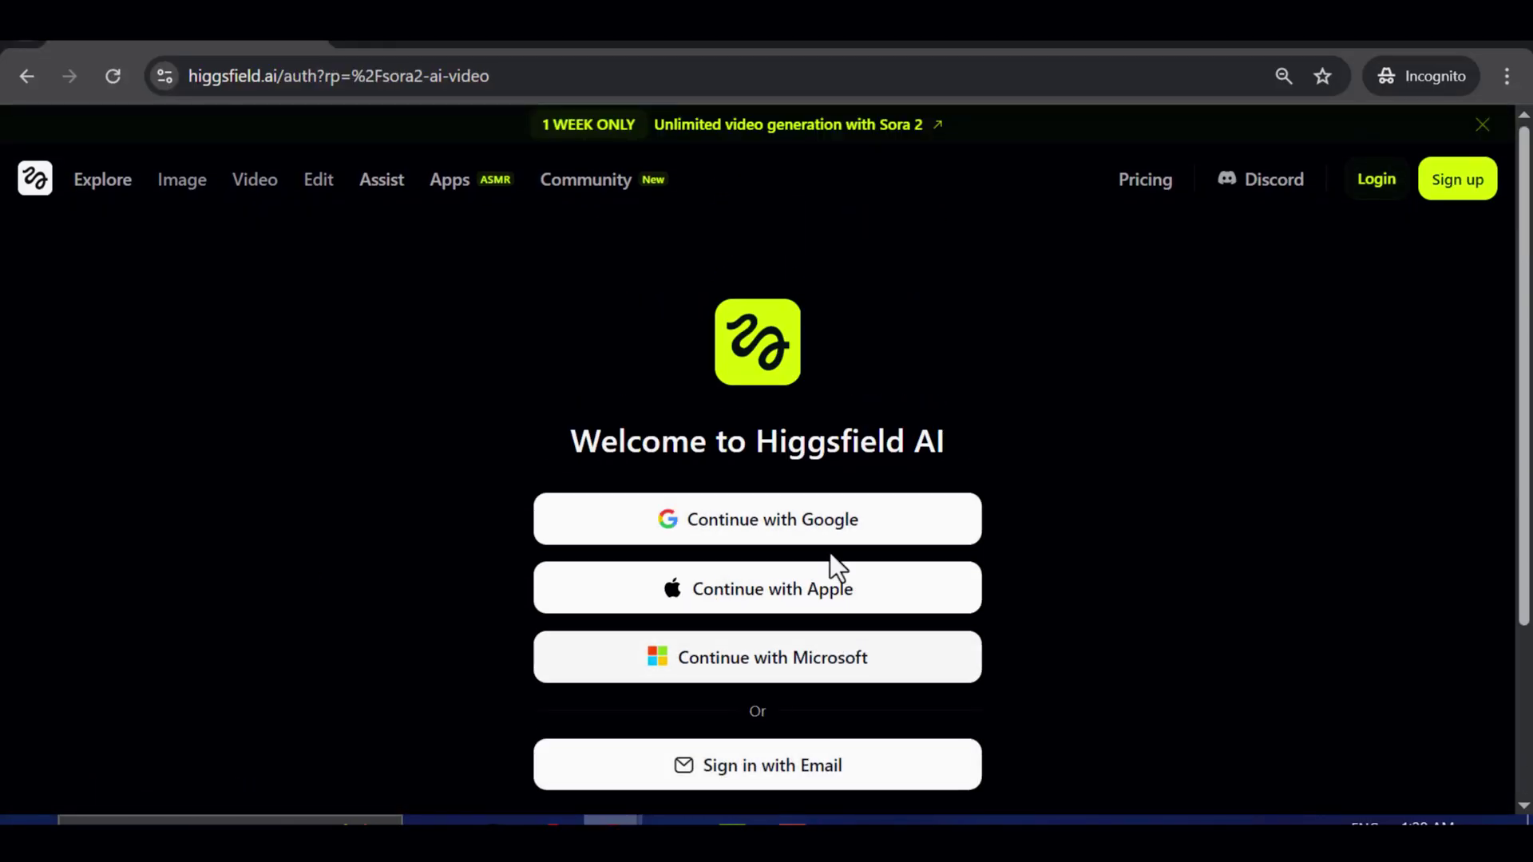
{"action": "scroll", "coordinate": [730, 427], "scroll_direction": "down", "scroll_amount": 2}
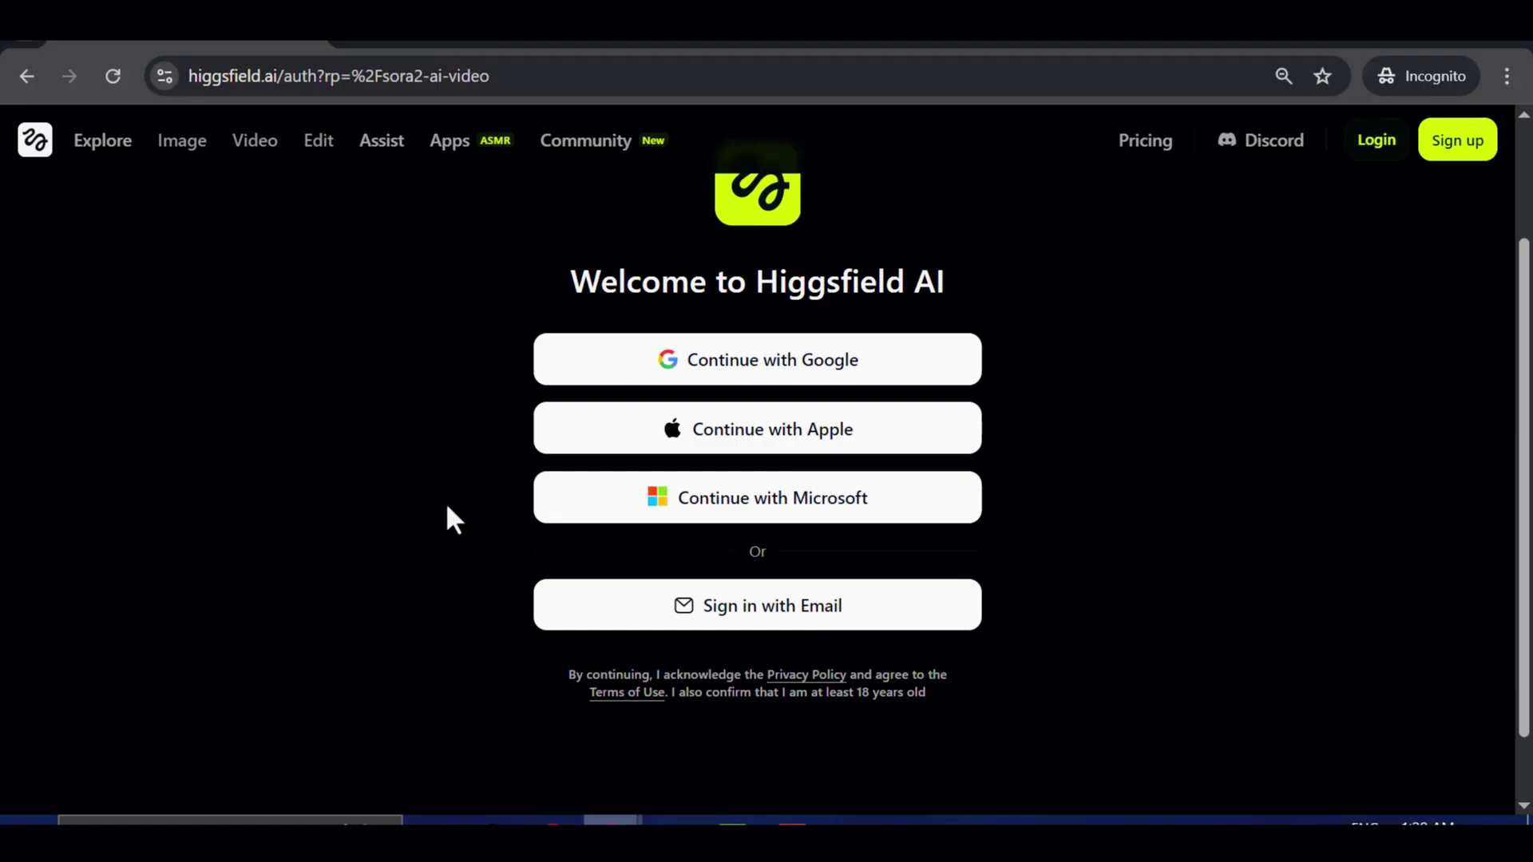
{"action": "scroll", "coordinate": [850, 395], "scroll_direction": "up", "scroll_amount": 2}
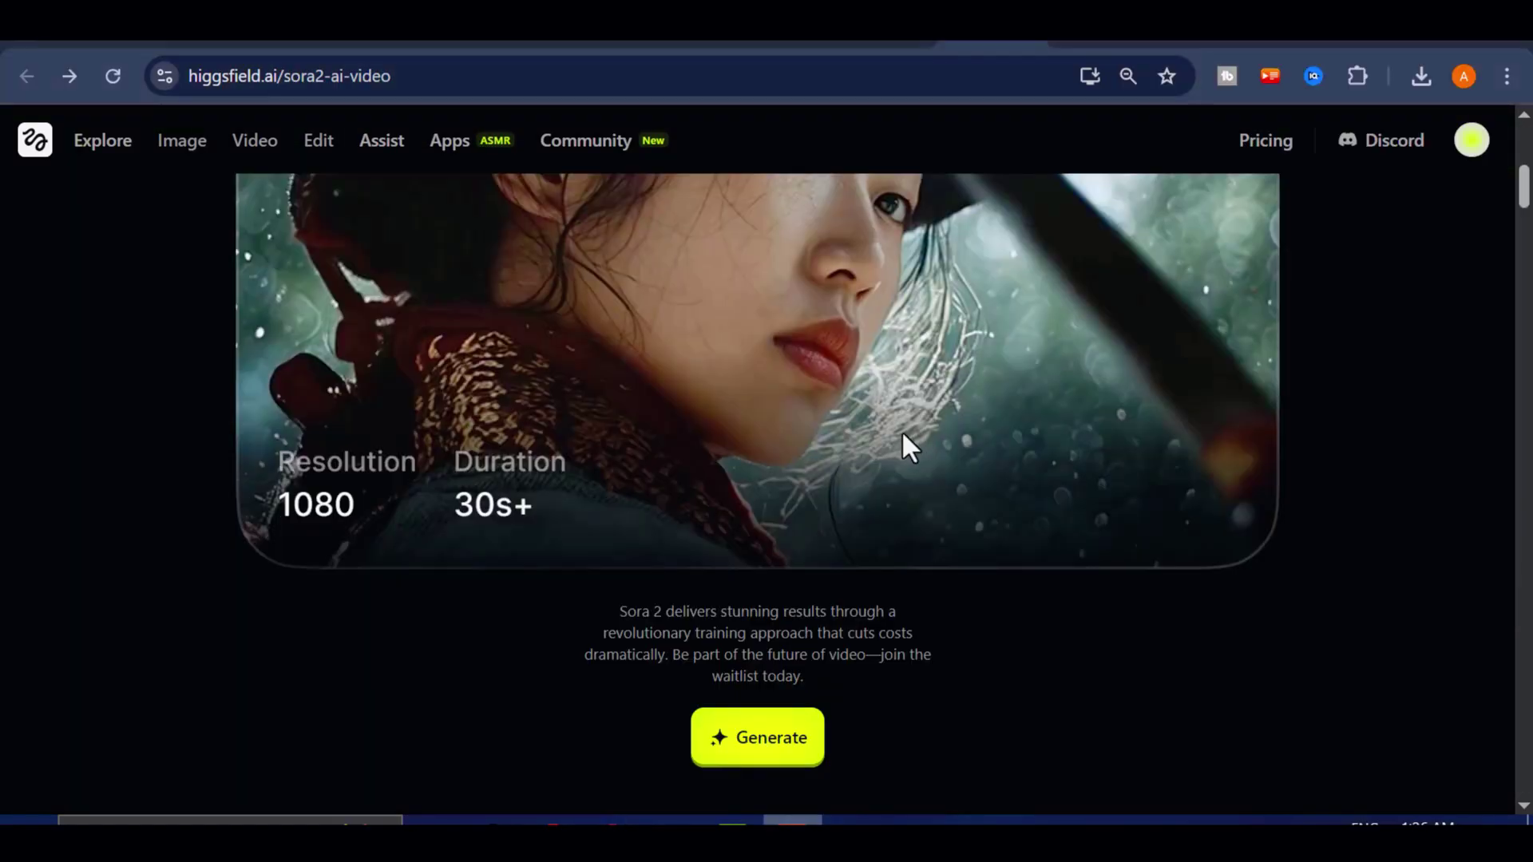
{"action": "scroll", "coordinate": [865, 479], "scroll_direction": "up", "scroll_amount": 6}
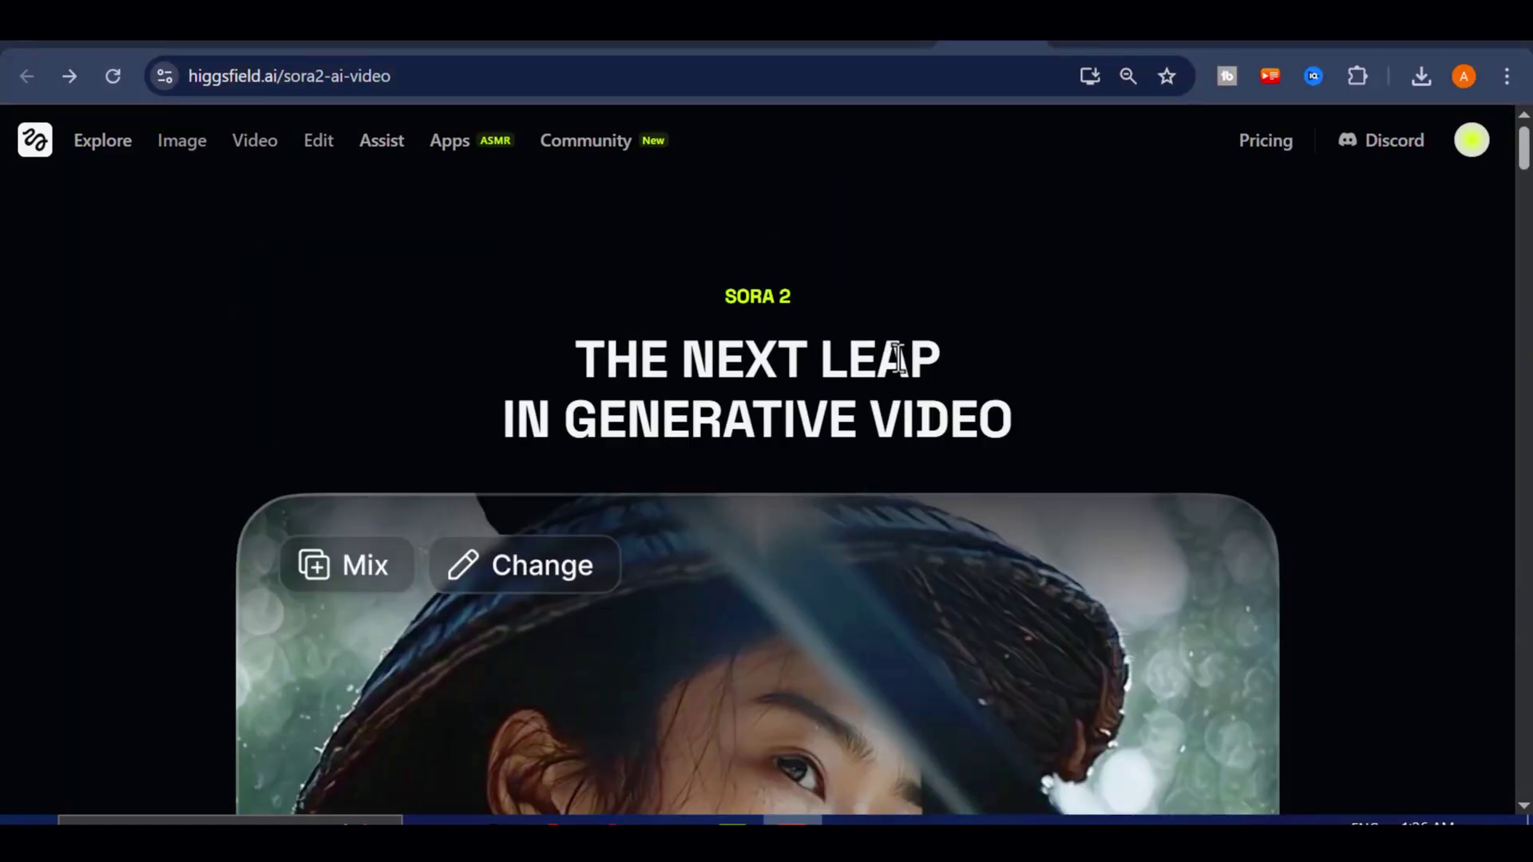
- Highlight the SORA 2 label, scroll down and unmute the castle giant video
{"action": "left_click_drag", "start_coordinate": [721, 297], "coordinate": [830, 307]}
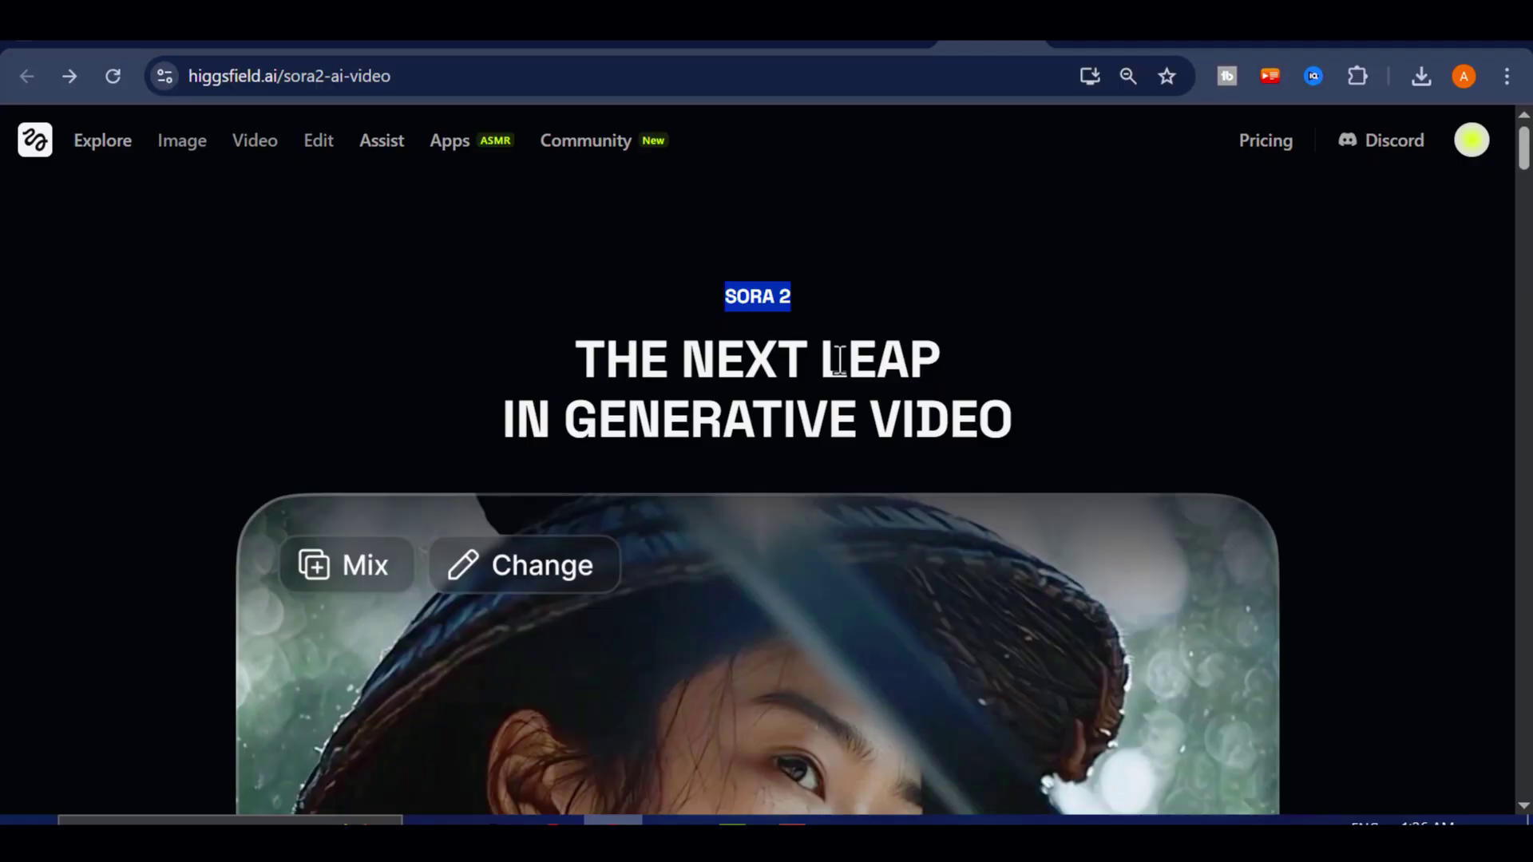
{"action": "scroll", "coordinate": [841, 366], "scroll_direction": "down", "scroll_amount": 10}
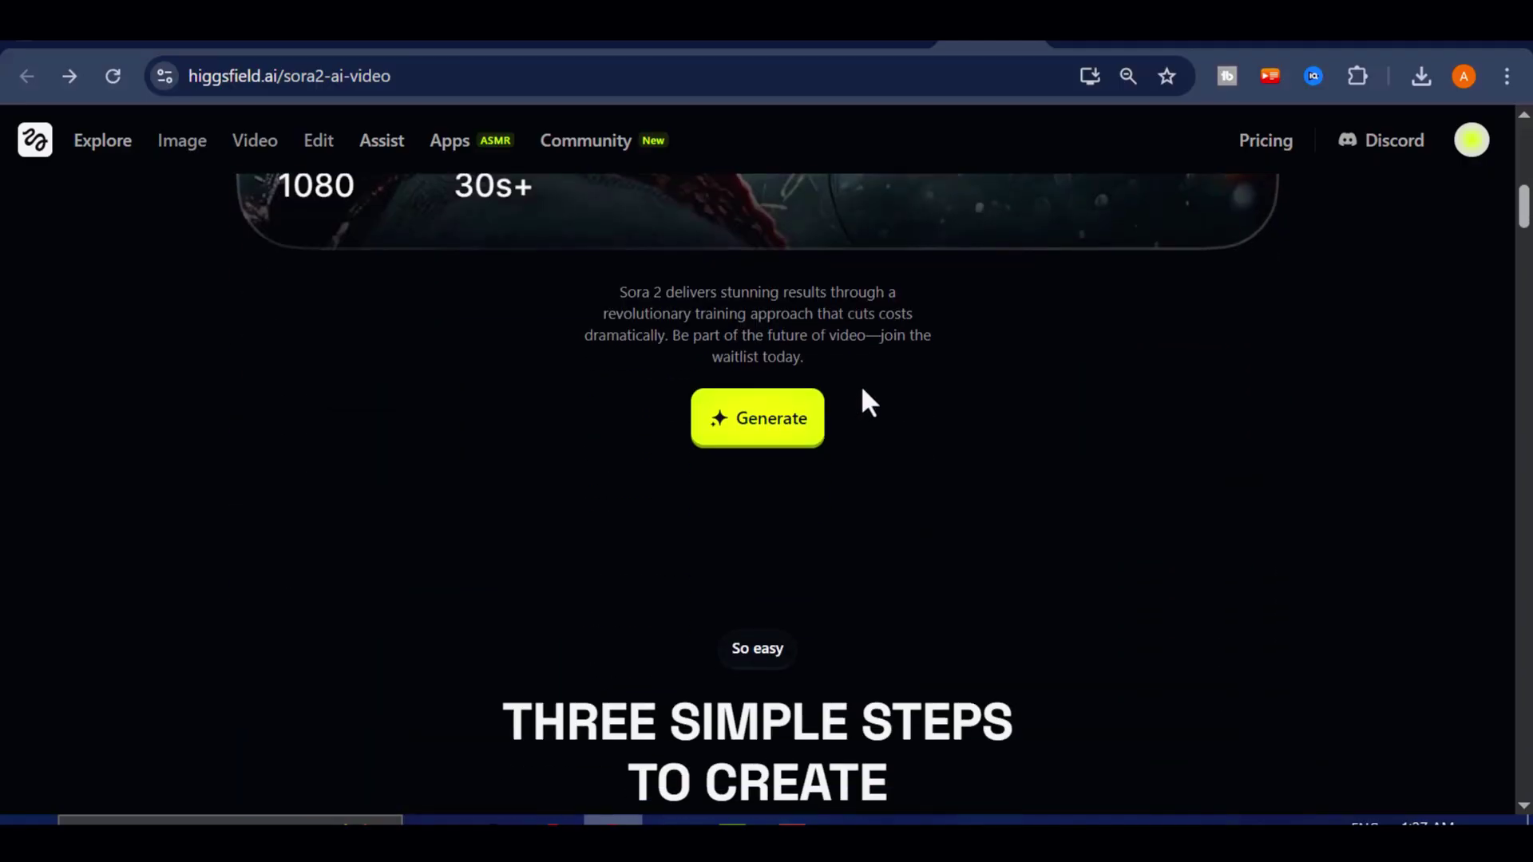
{"action": "scroll", "coordinate": [771, 355], "scroll_direction": "down", "scroll_amount": 6}
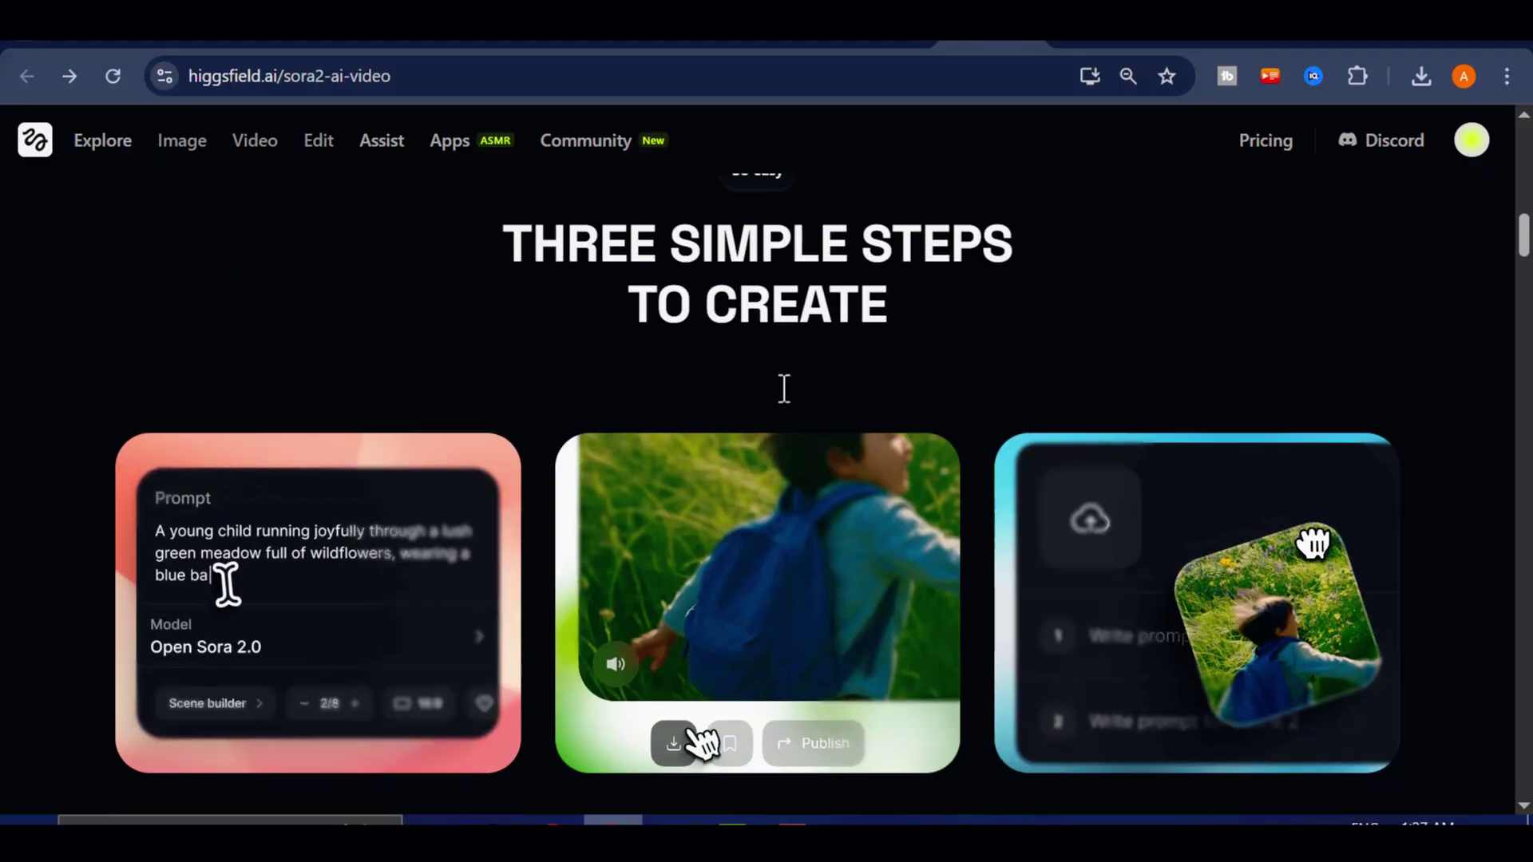
{"action": "scroll", "coordinate": [790, 427], "scroll_direction": "down", "scroll_amount": 8}
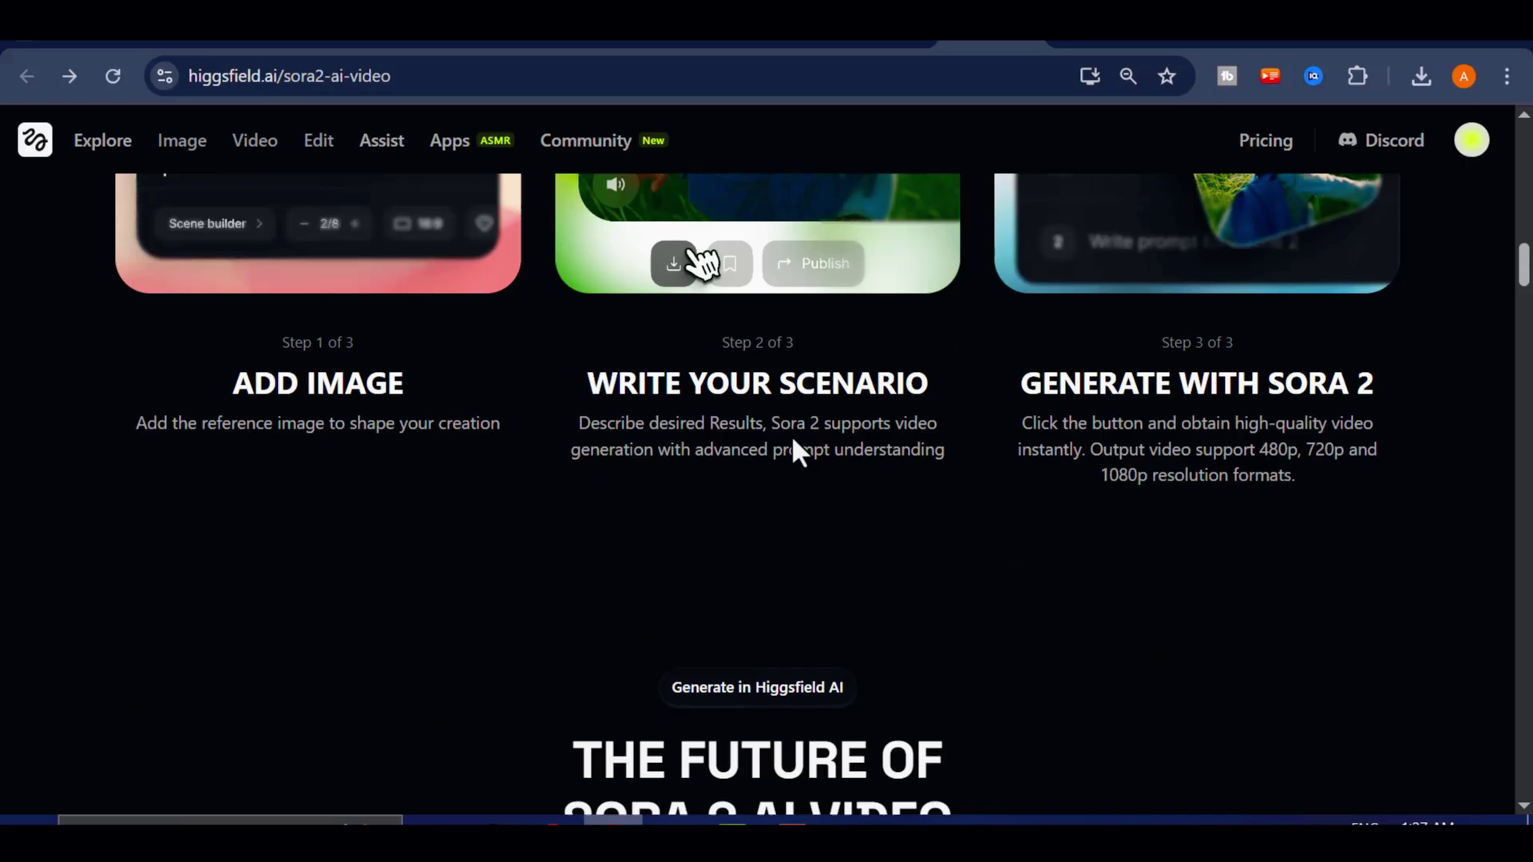
{"action": "scroll", "coordinate": [792, 439], "scroll_direction": "down", "scroll_amount": 6}
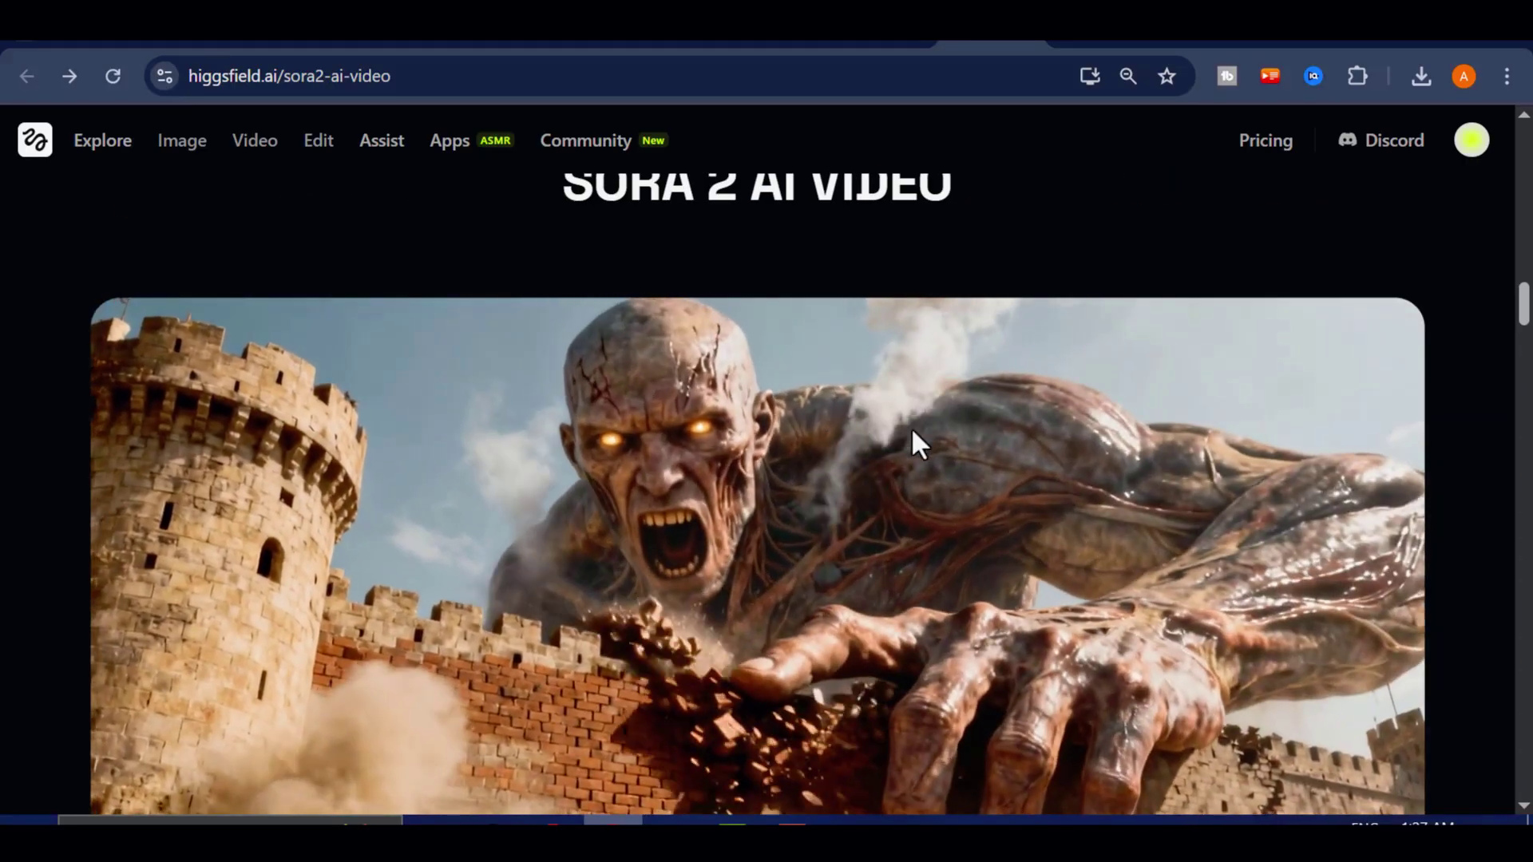
{"action": "scroll", "coordinate": [918, 439], "scroll_direction": "down", "scroll_amount": 1}
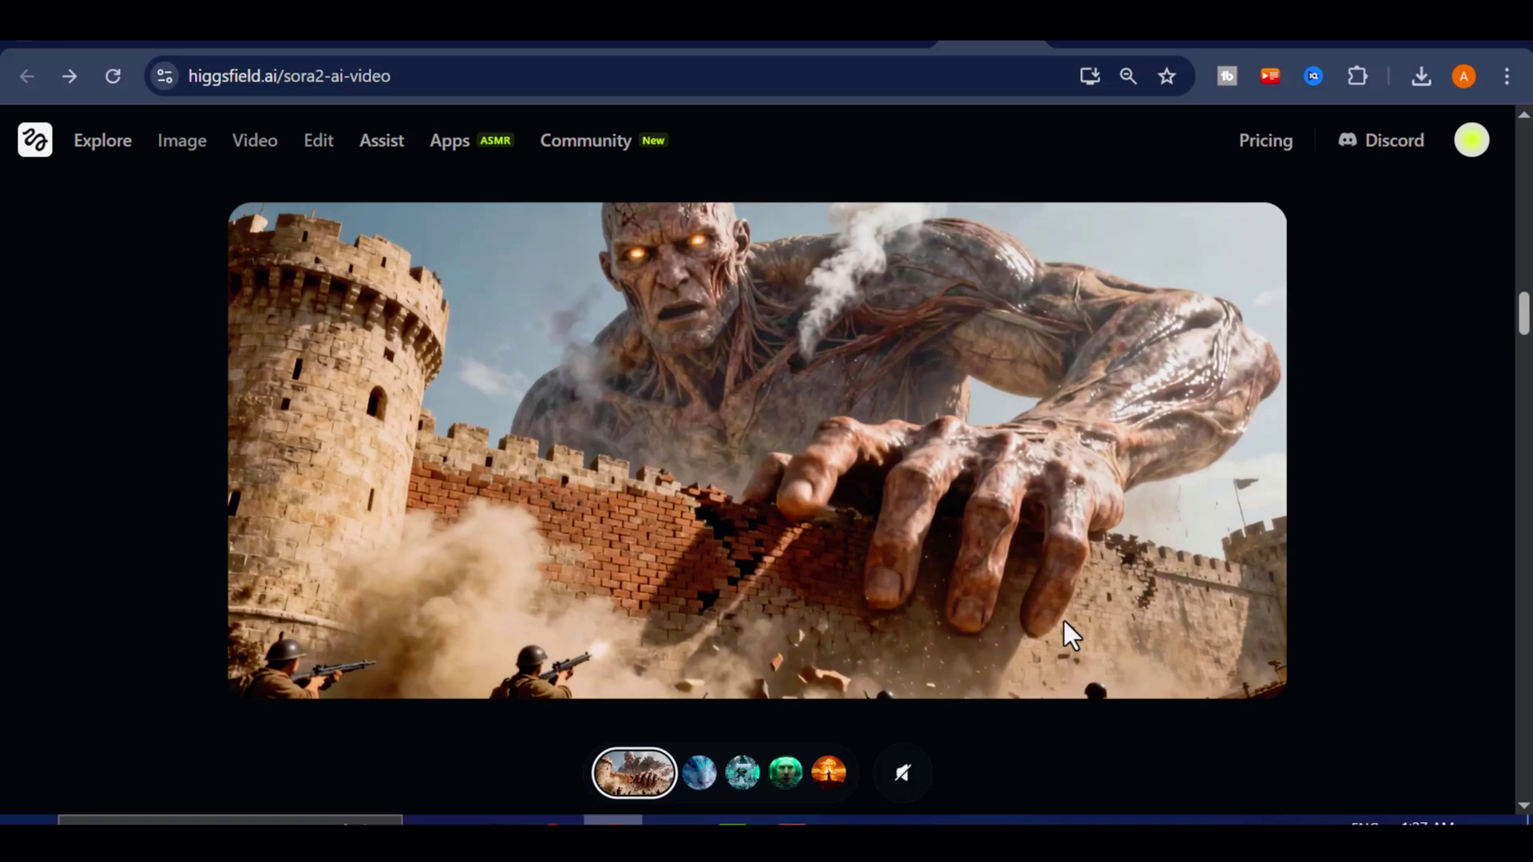
{"action": "left_click", "coordinate": [904, 773]}
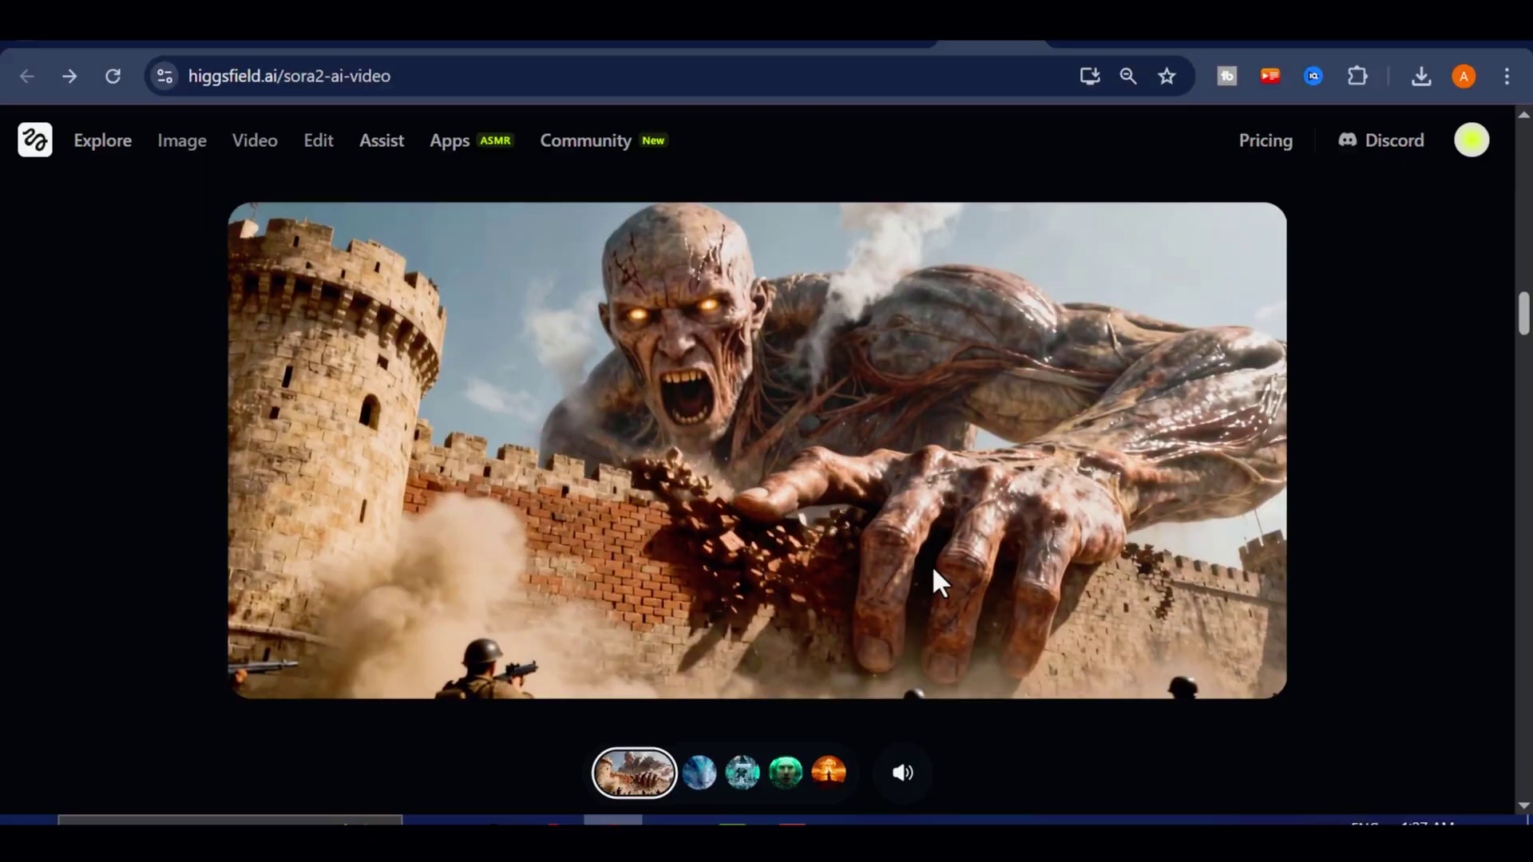
- Scroll past the AI filmmaking demo clip down to the Unlimited Generations gallery
{"action": "scroll", "coordinate": [933, 569], "scroll_direction": "down", "scroll_amount": 4}
{"action": "scroll", "coordinate": [932, 565], "scroll_direction": "down", "scroll_amount": 10}
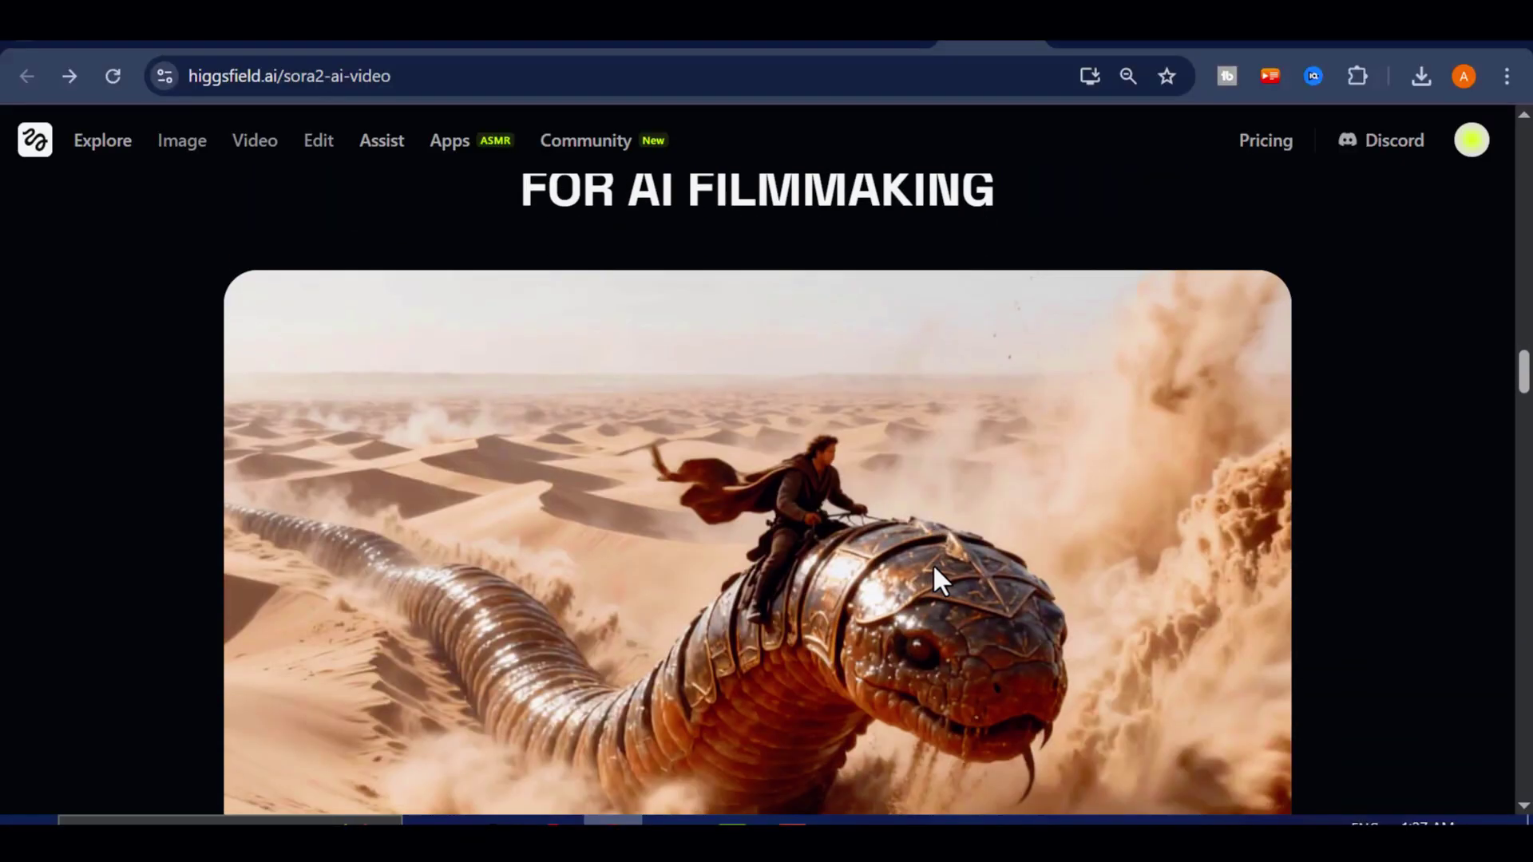
{"action": "scroll", "coordinate": [910, 615], "scroll_direction": "down", "scroll_amount": 2}
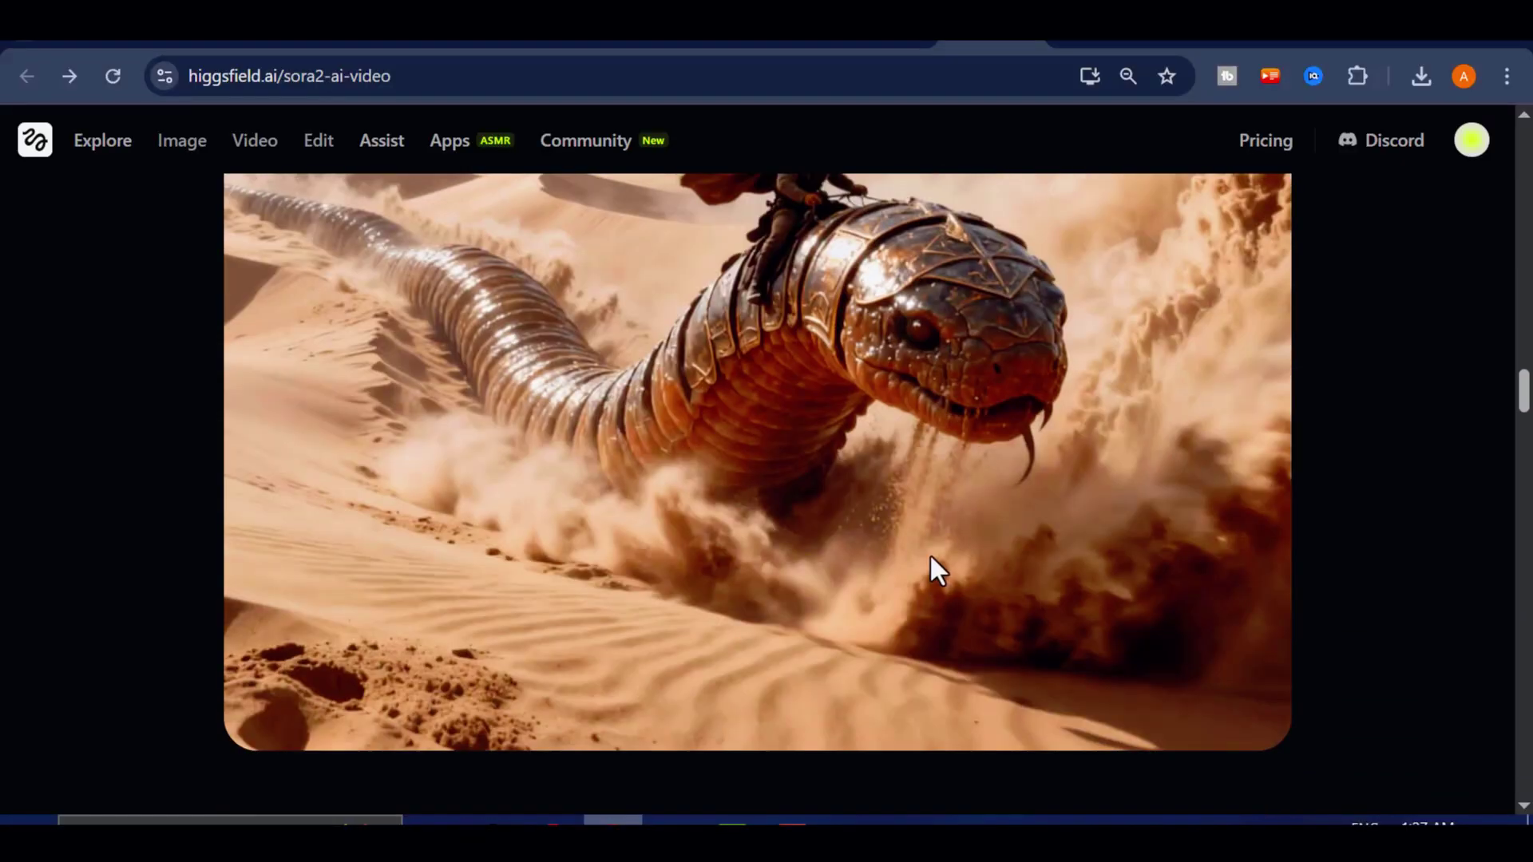
{"action": "scroll", "coordinate": [910, 563], "scroll_direction": "up", "scroll_amount": 1}
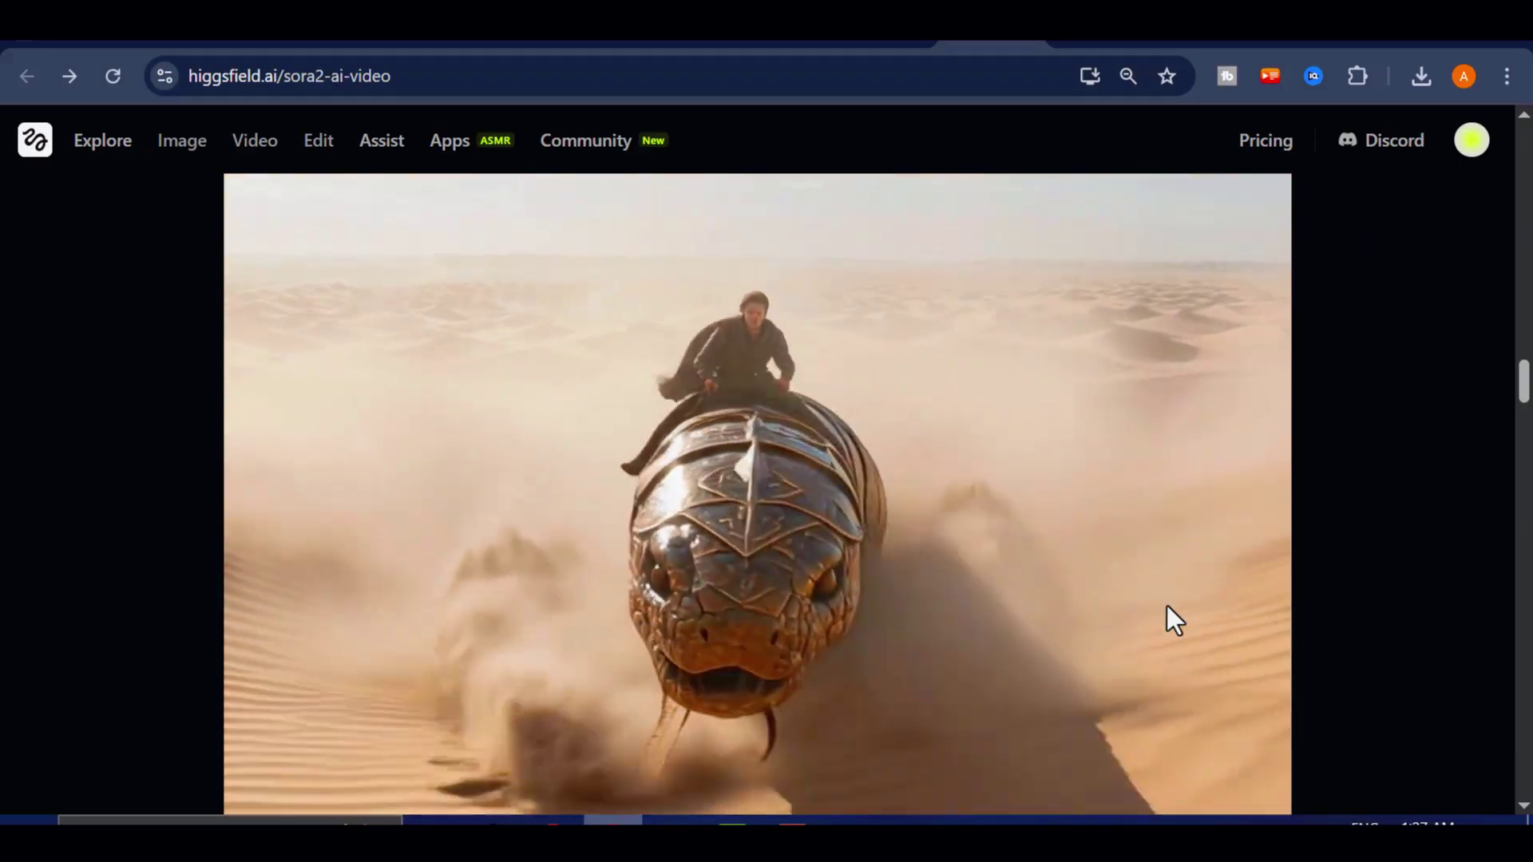
{"action": "scroll", "coordinate": [1062, 591], "scroll_direction": "down", "scroll_amount": 1}
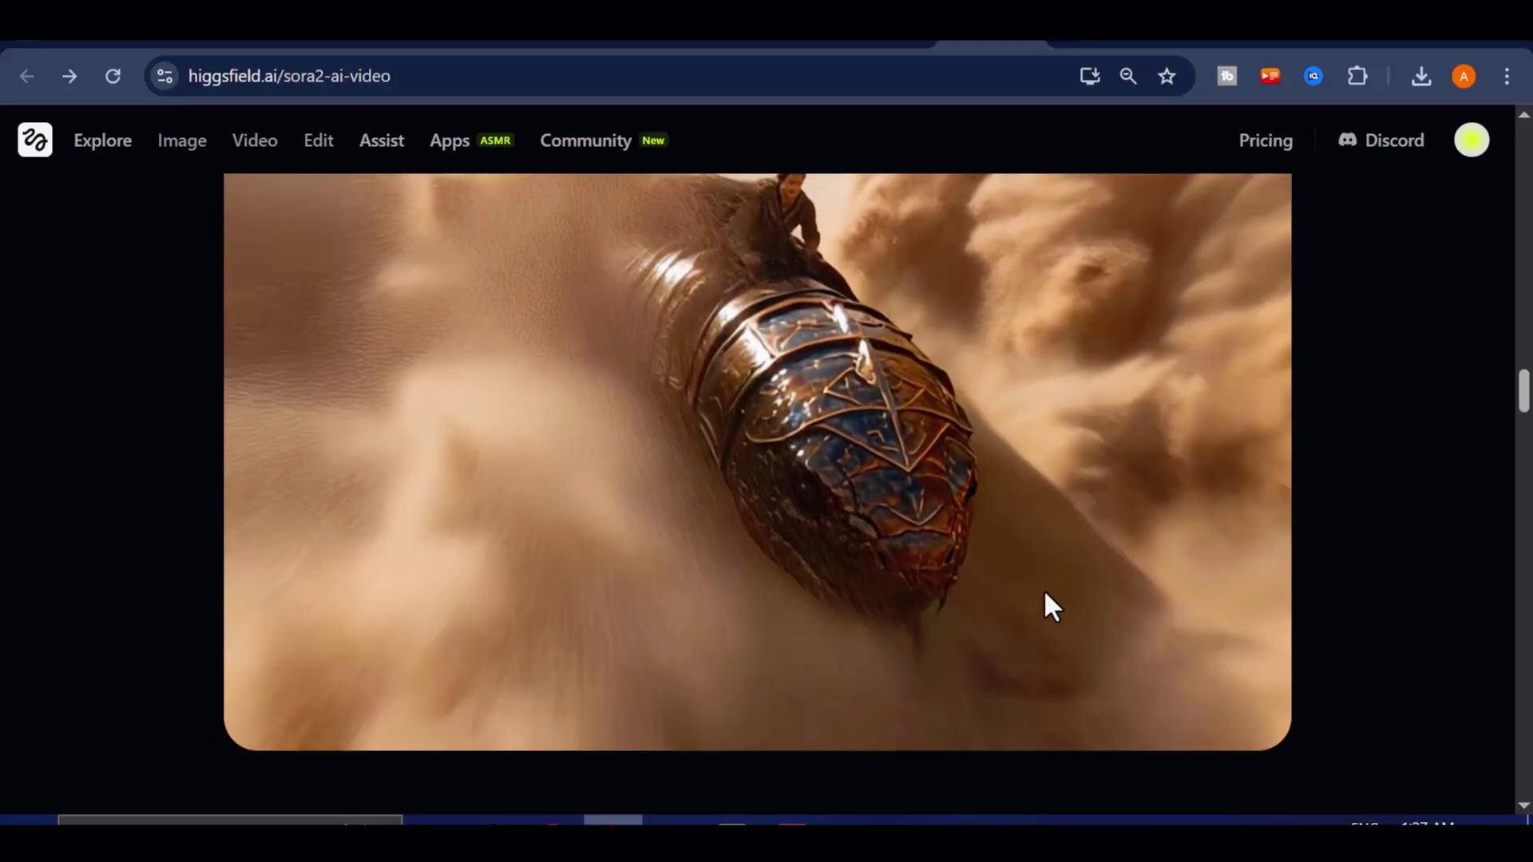
{"action": "scroll", "coordinate": [951, 573], "scroll_direction": "up", "scroll_amount": 1}
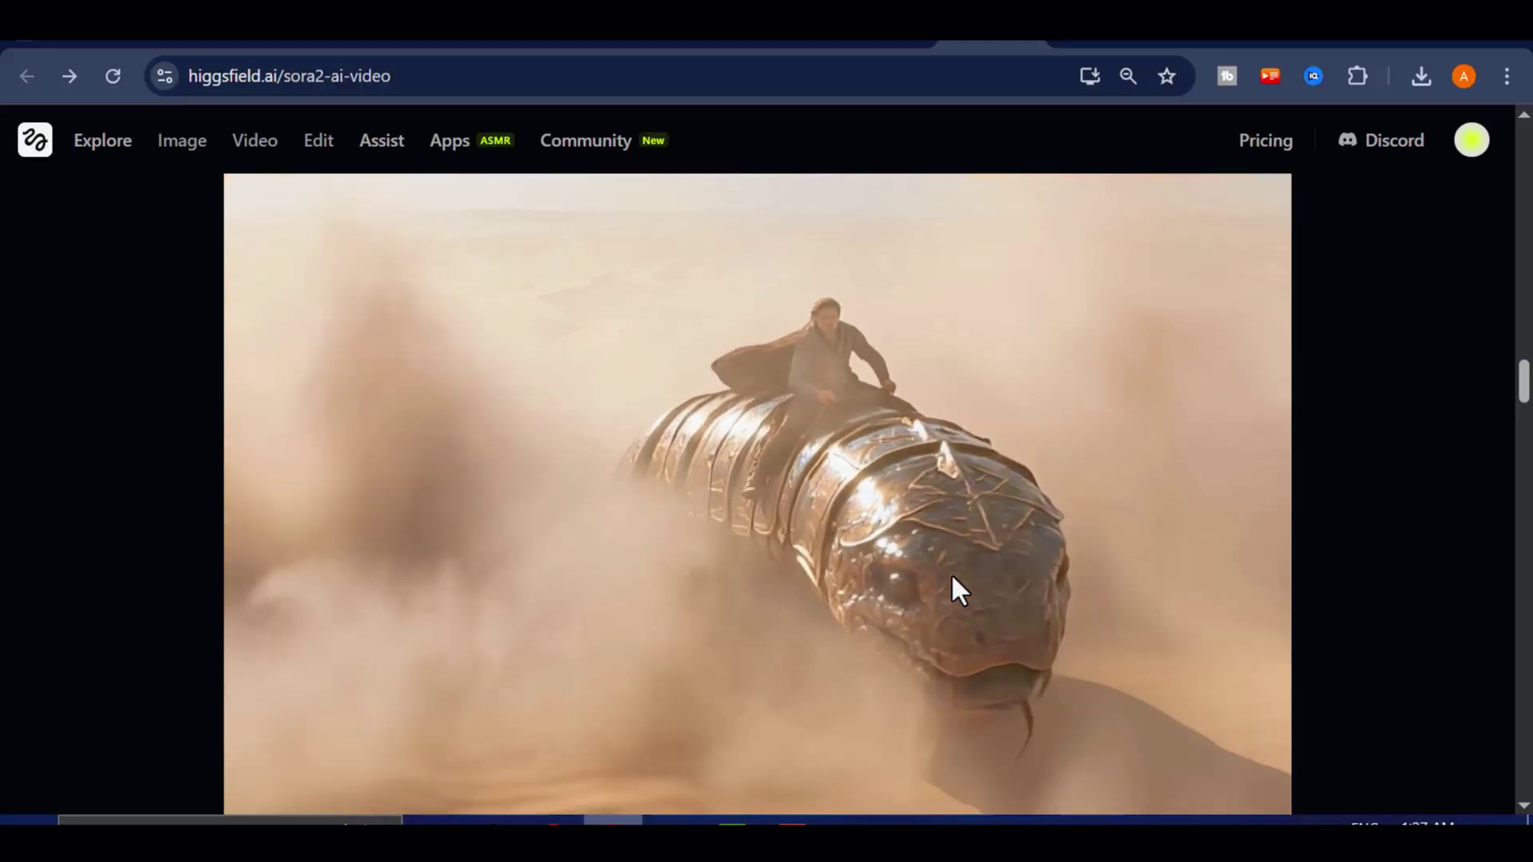
{"action": "scroll", "coordinate": [953, 577], "scroll_direction": "down", "scroll_amount": 10}
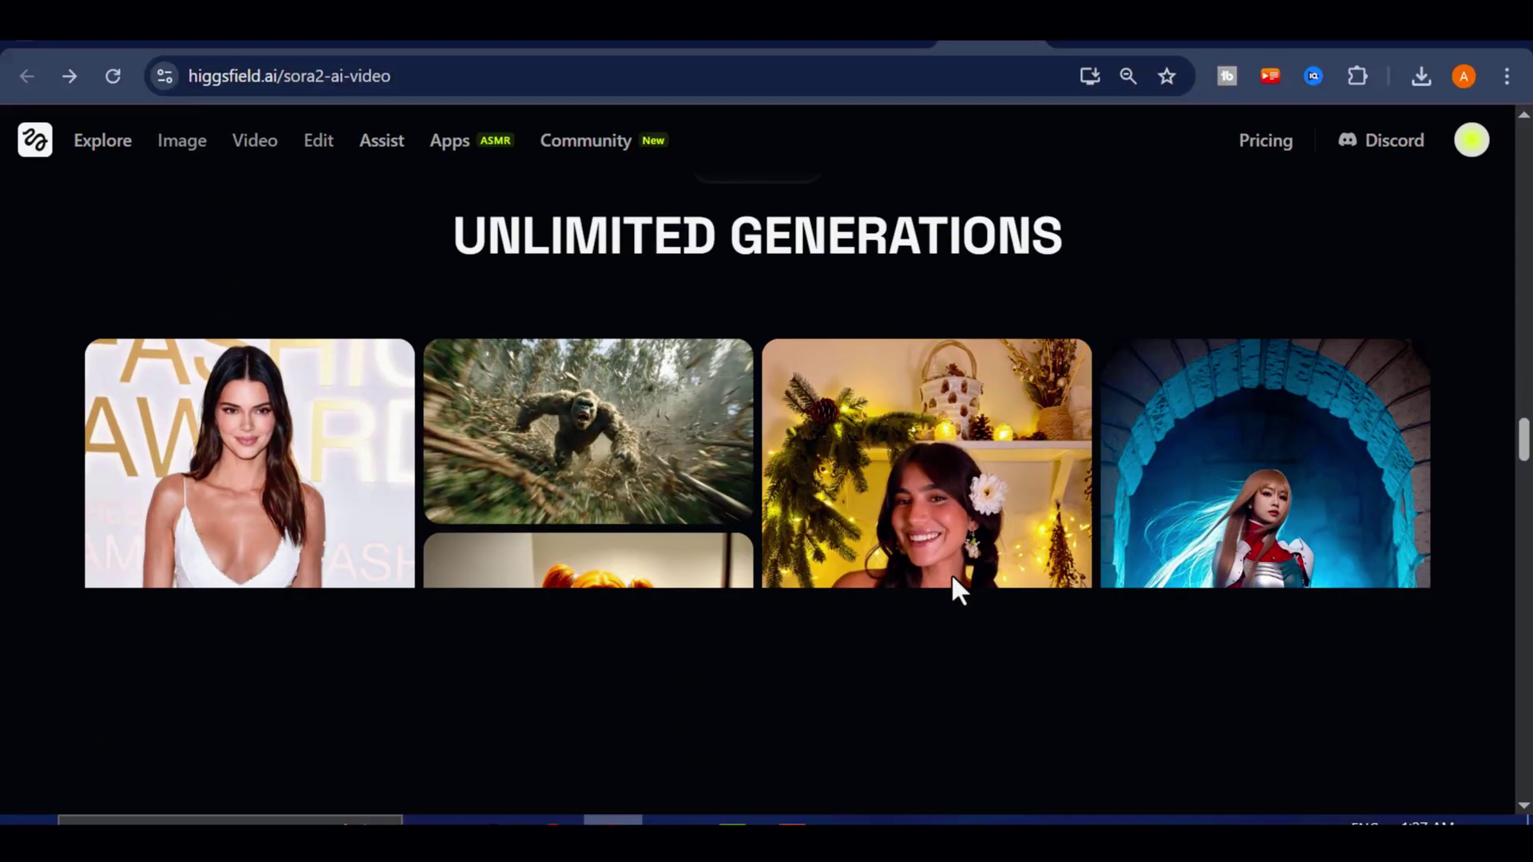
- Highlight the UNLIMITED GENERATIONS heading, then browse the first example videos in the grid
{"action": "scroll", "coordinate": [953, 577], "scroll_direction": "up", "scroll_amount": 2}
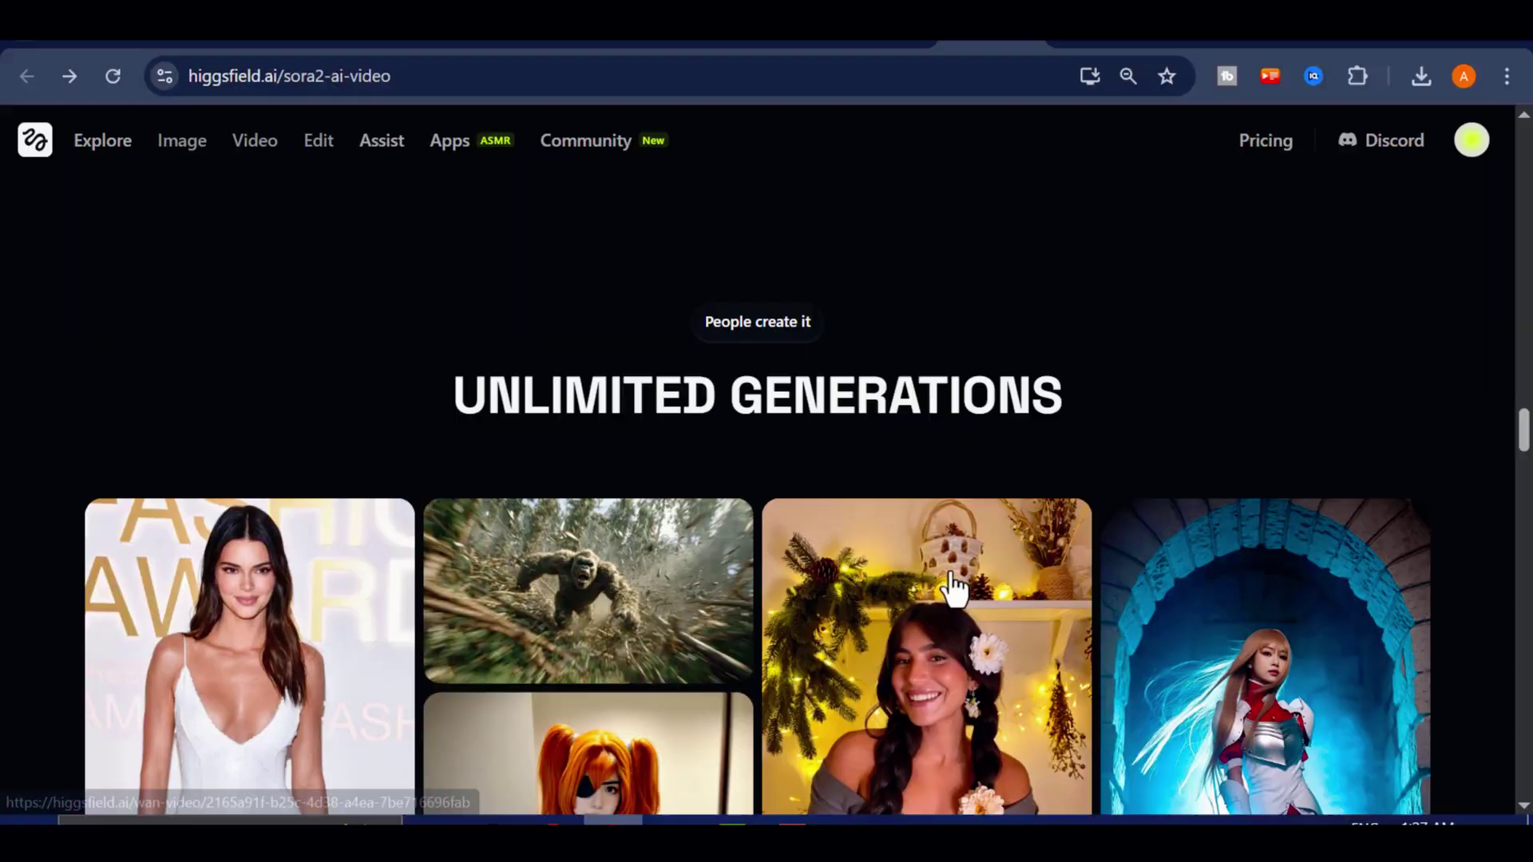
{"action": "triple_click", "coordinate": [679, 397]}
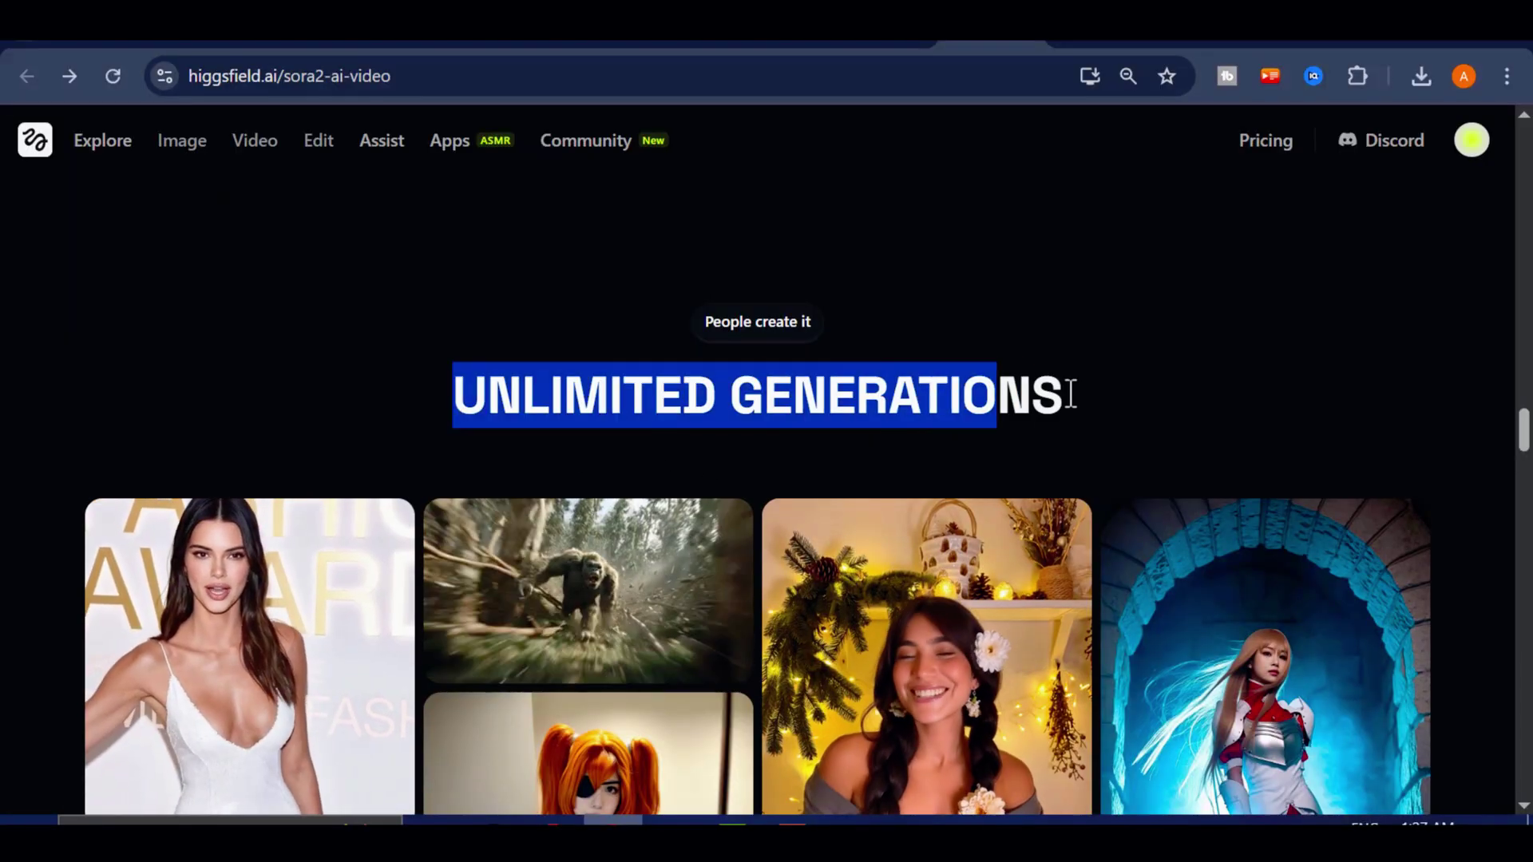
{"action": "left_click", "coordinate": [954, 389]}
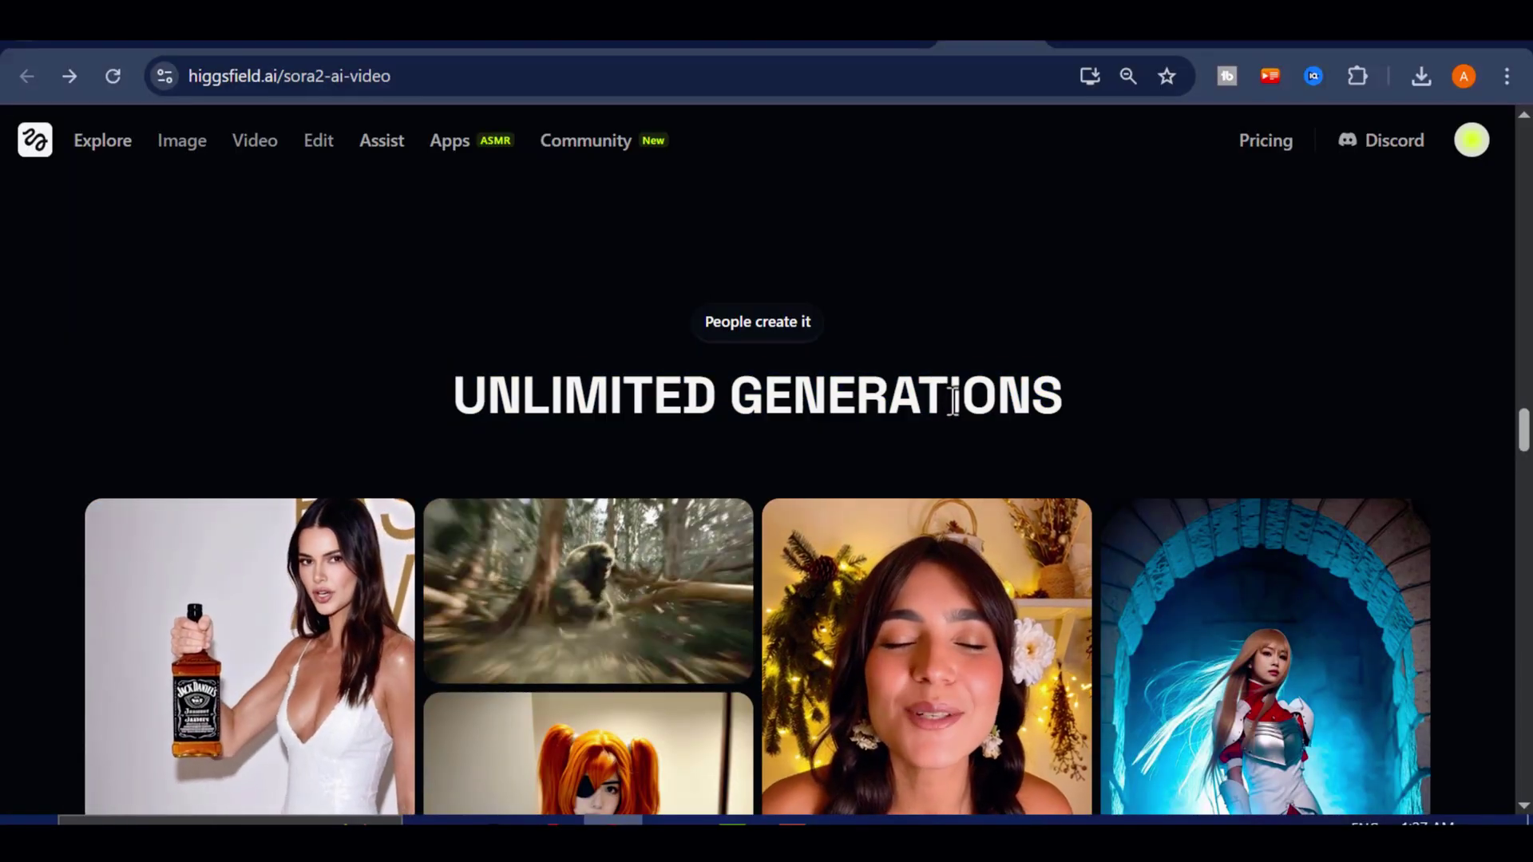
{"action": "scroll", "coordinate": [952, 399], "scroll_direction": "down", "scroll_amount": 2}
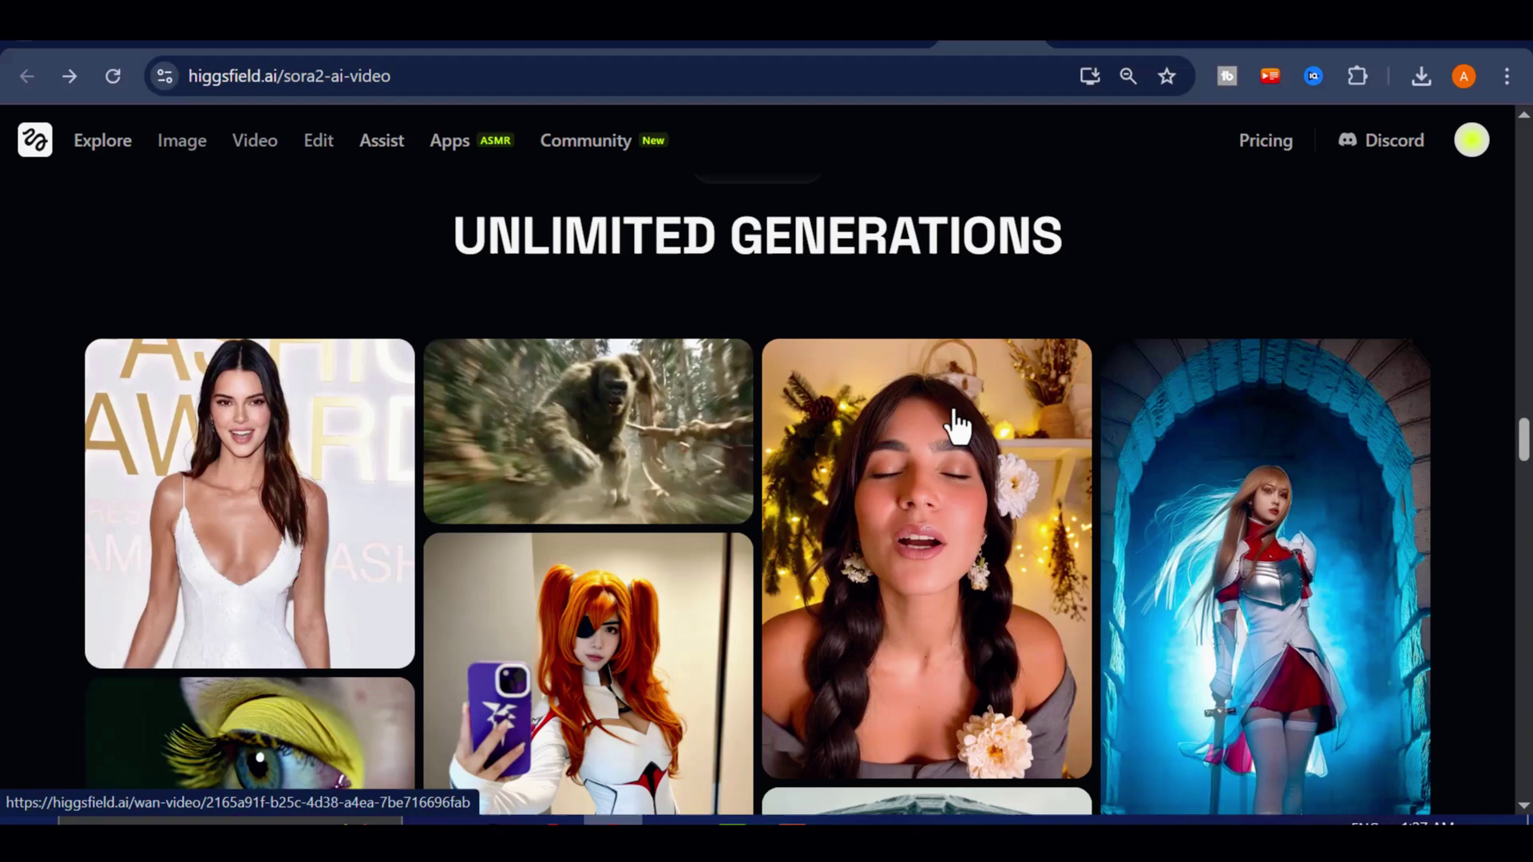
{"action": "scroll", "coordinate": [962, 428], "scroll_direction": "down", "scroll_amount": 2}
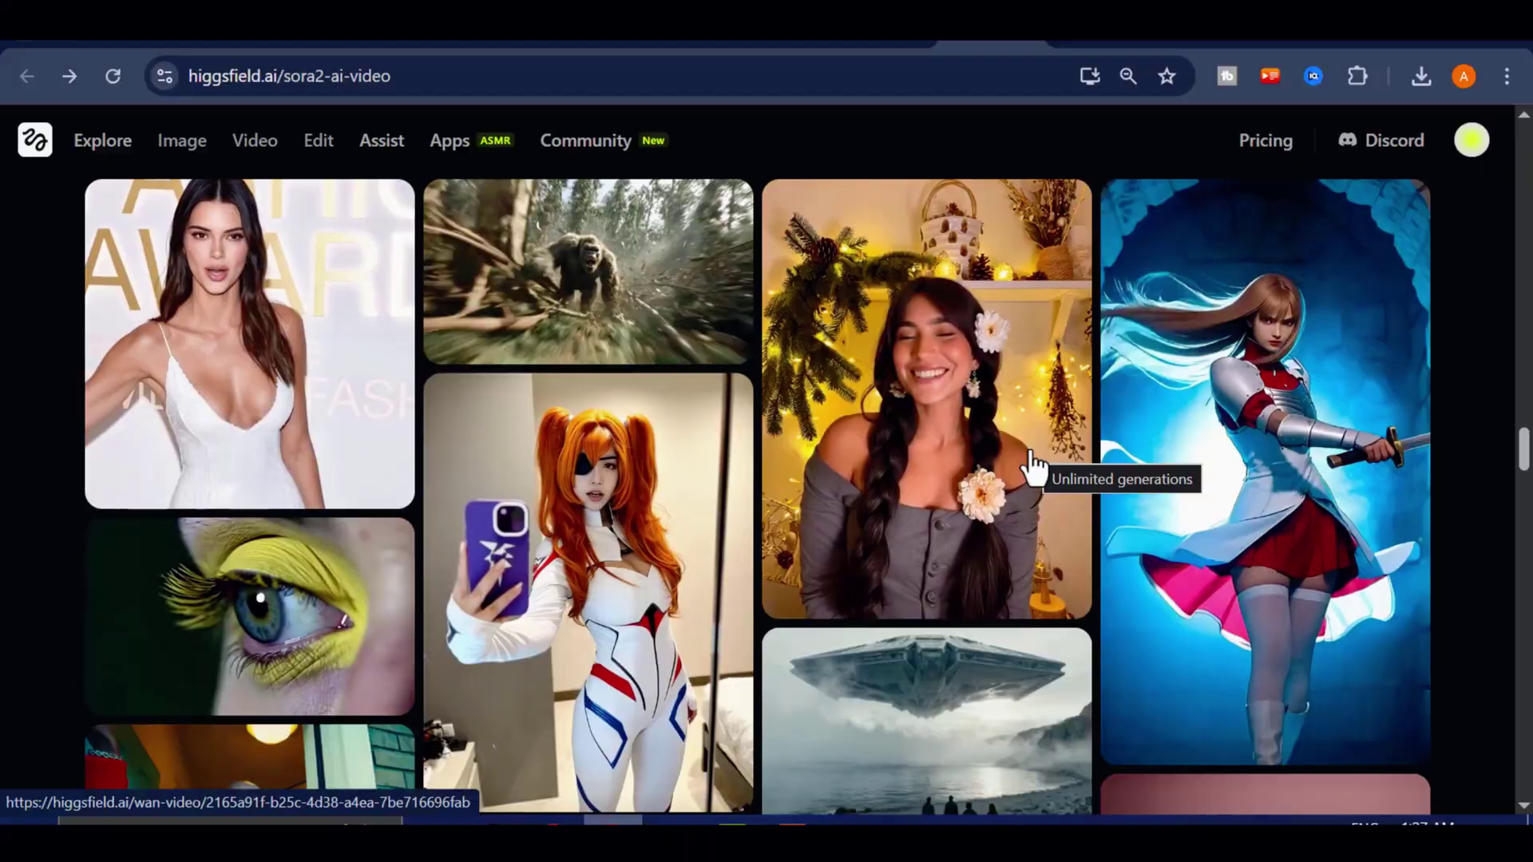
{"action": "scroll", "coordinate": [1034, 467], "scroll_direction": "down", "scroll_amount": 2}
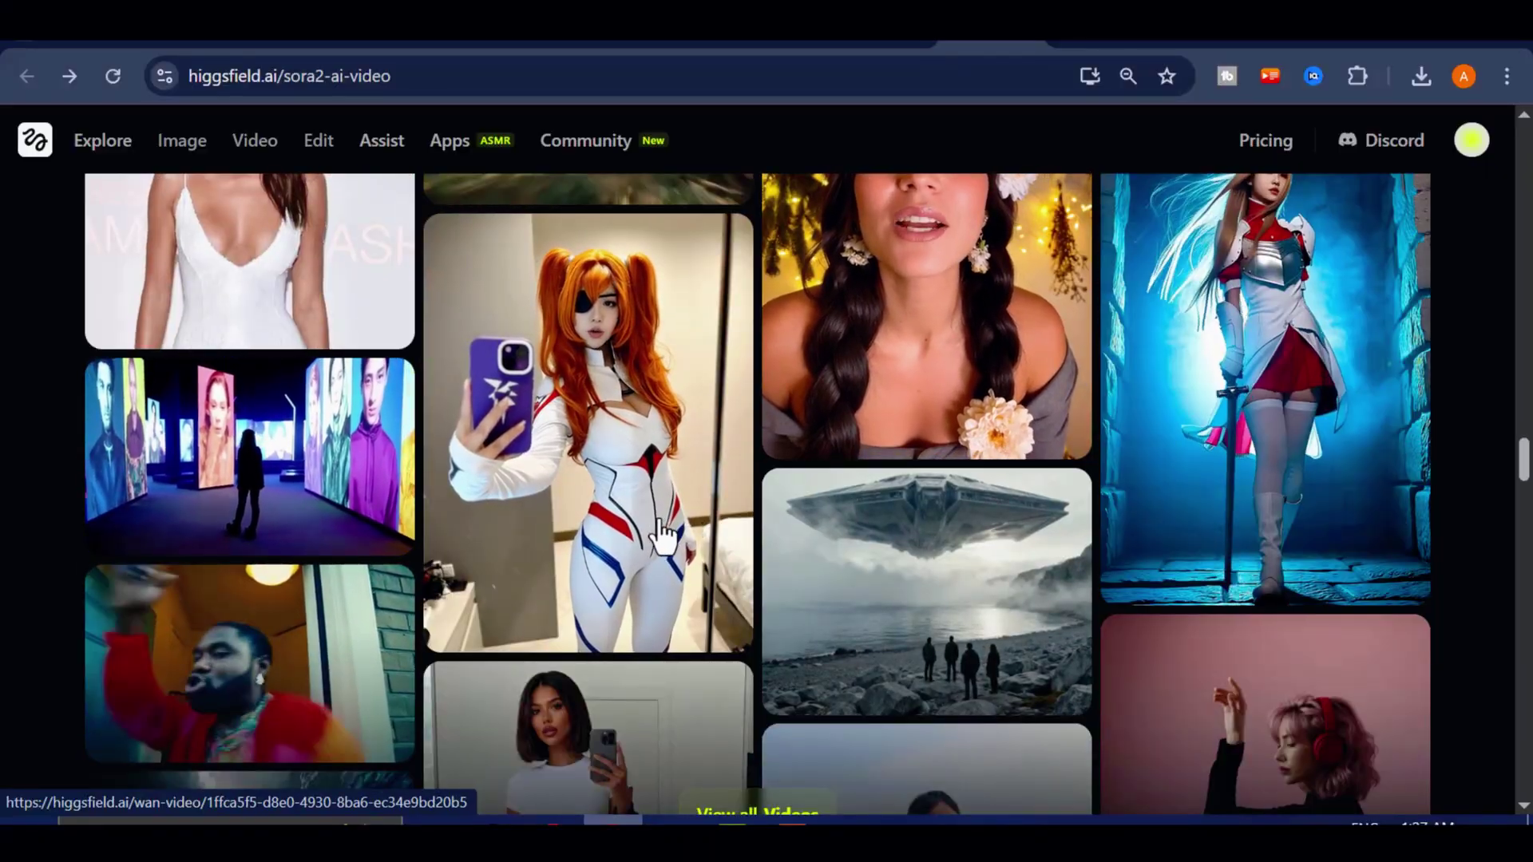
{"action": "scroll", "coordinate": [661, 534], "scroll_direction": "down", "scroll_amount": 2}
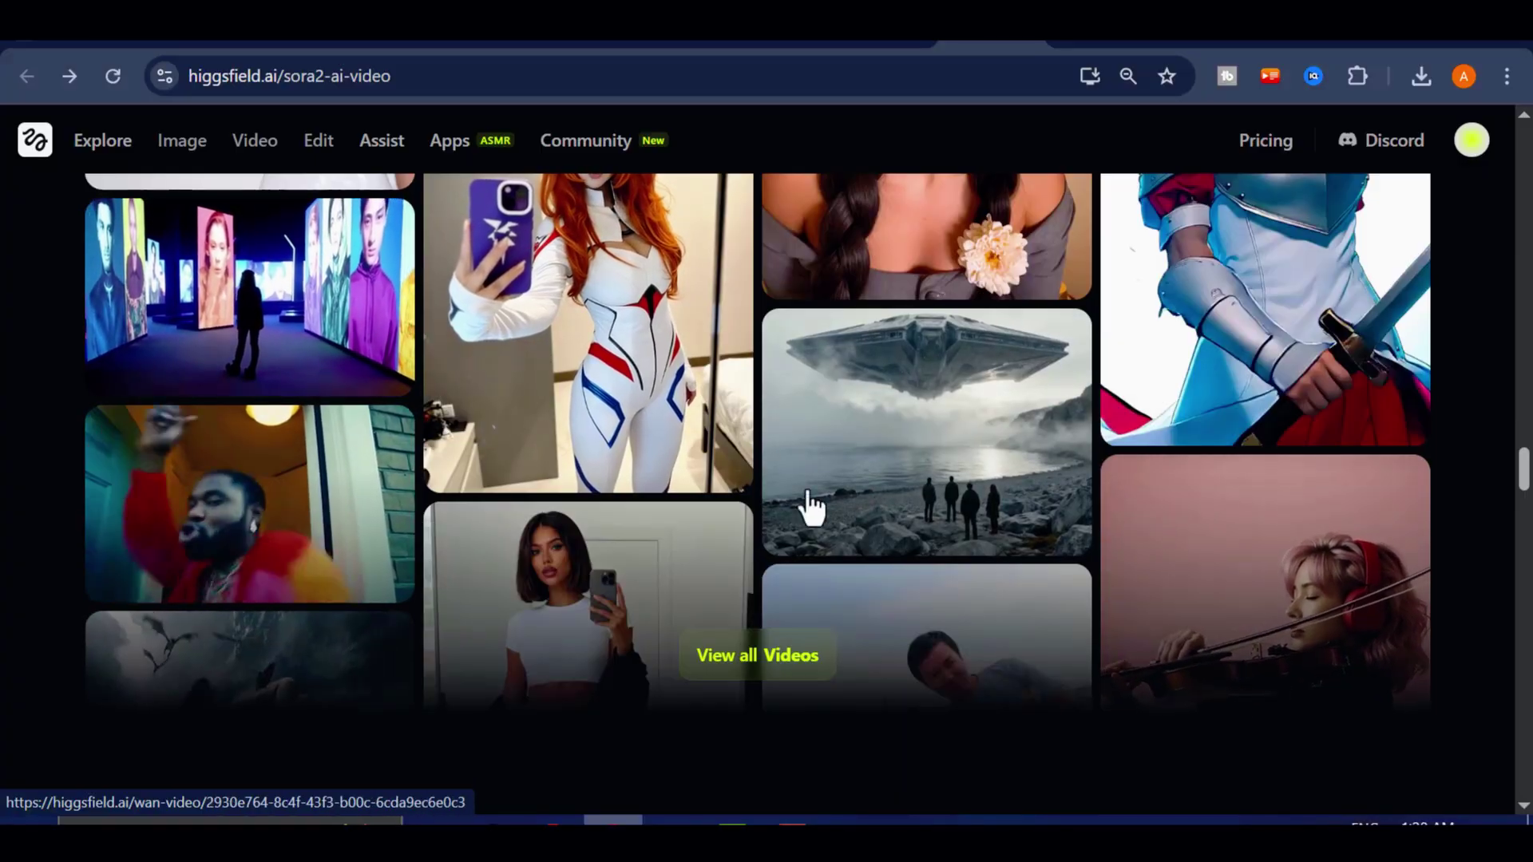
- Look through the remaining sample clips to the end of the gallery
{"action": "scroll", "coordinate": [924, 530], "scroll_direction": "down", "scroll_amount": 2}
{"action": "scroll", "coordinate": [924, 530], "scroll_direction": "up", "scroll_amount": 4}
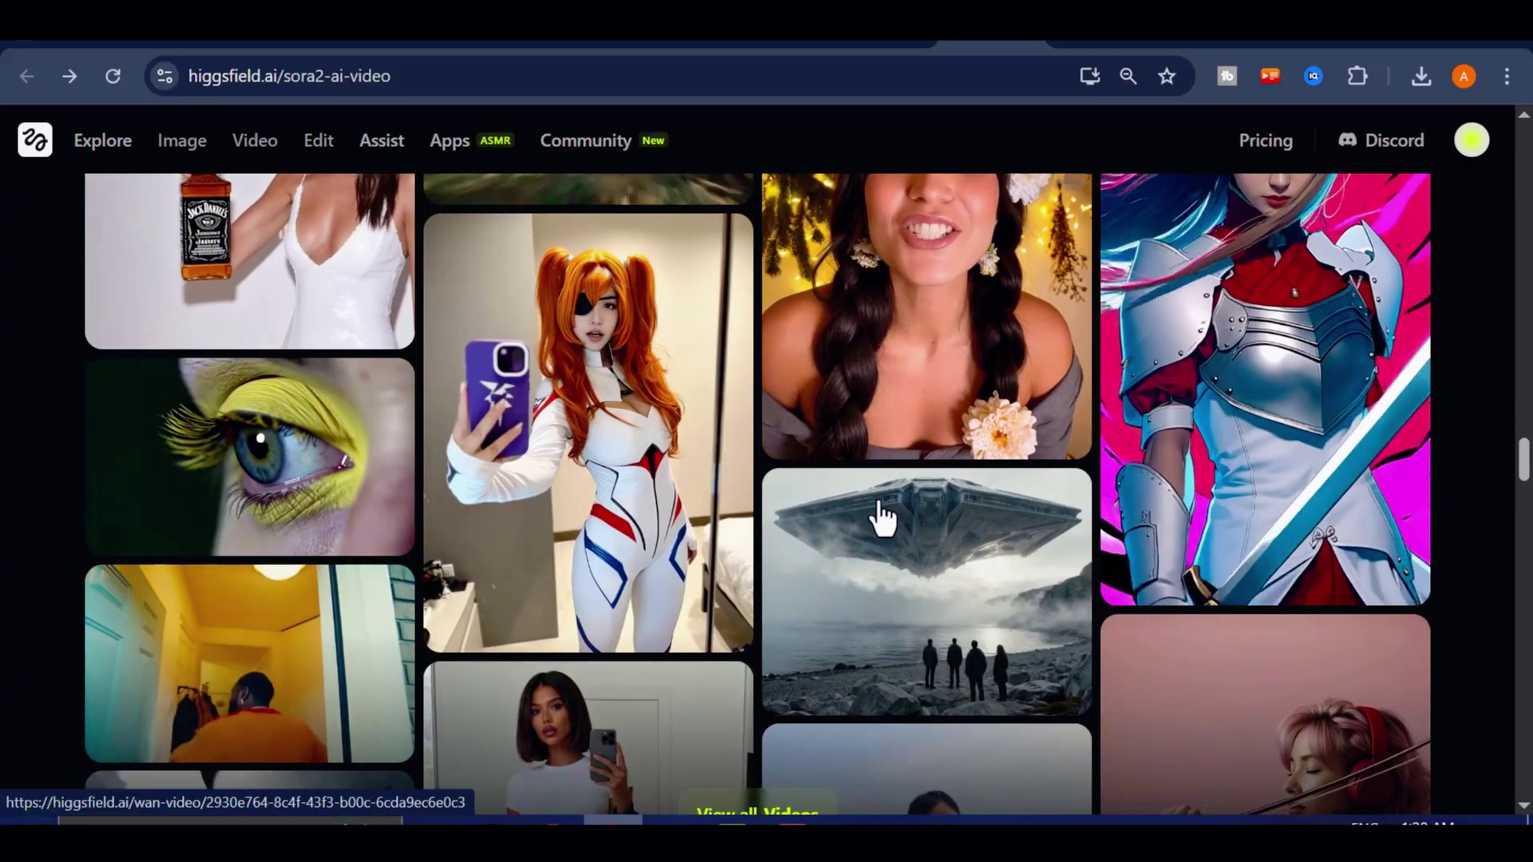
{"action": "scroll", "coordinate": [882, 519], "scroll_direction": "up", "scroll_amount": 4}
{"action": "scroll", "coordinate": [879, 518], "scroll_direction": "down", "scroll_amount": 2}
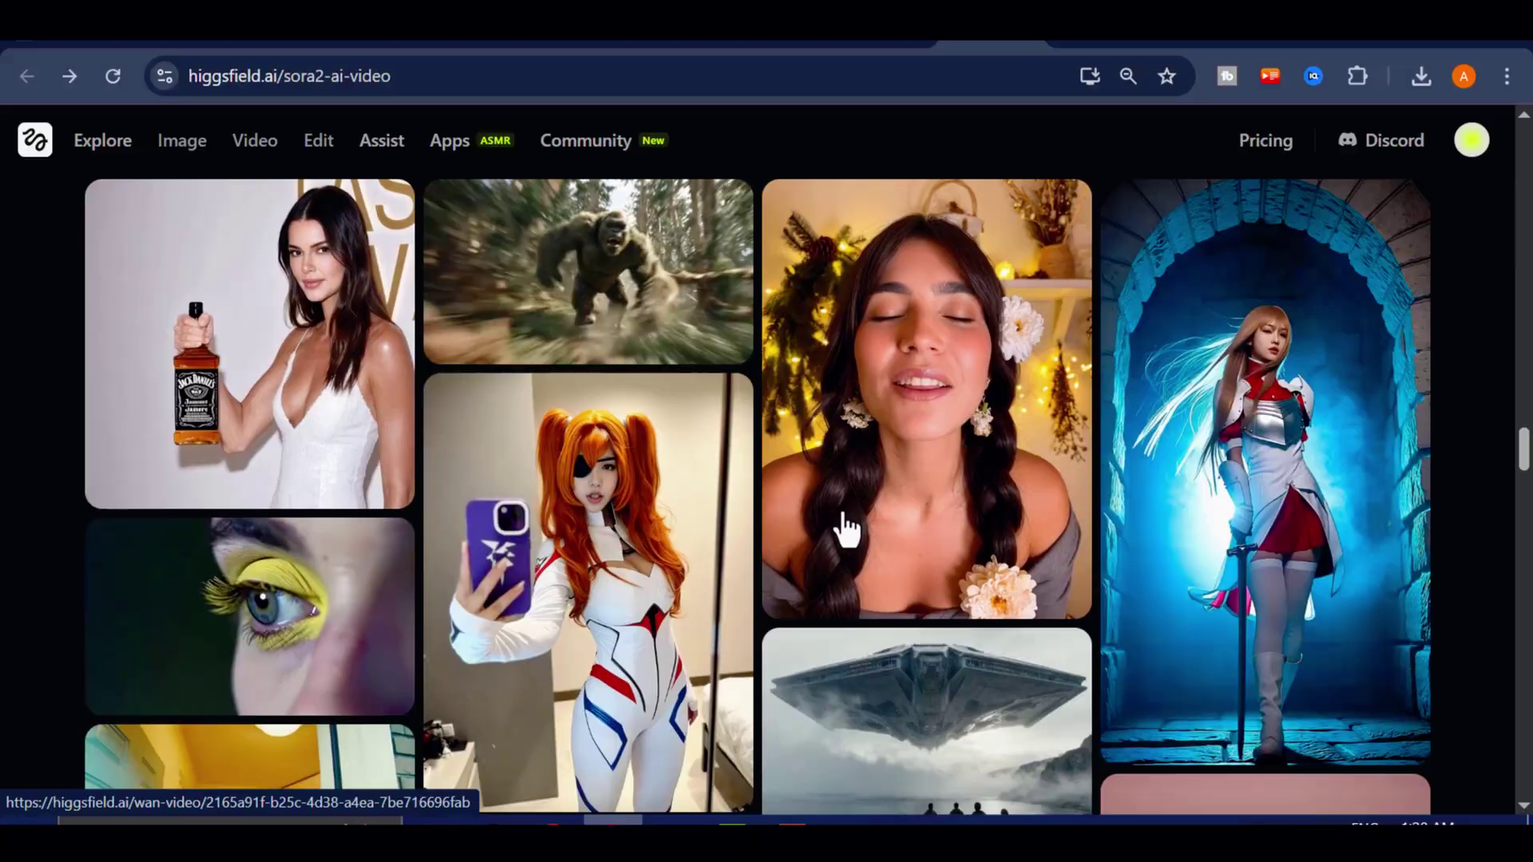
{"action": "scroll", "coordinate": [846, 529], "scroll_direction": "down", "scroll_amount": 2}
{"action": "scroll", "coordinate": [609, 233], "scroll_direction": "up", "scroll_amount": 2}
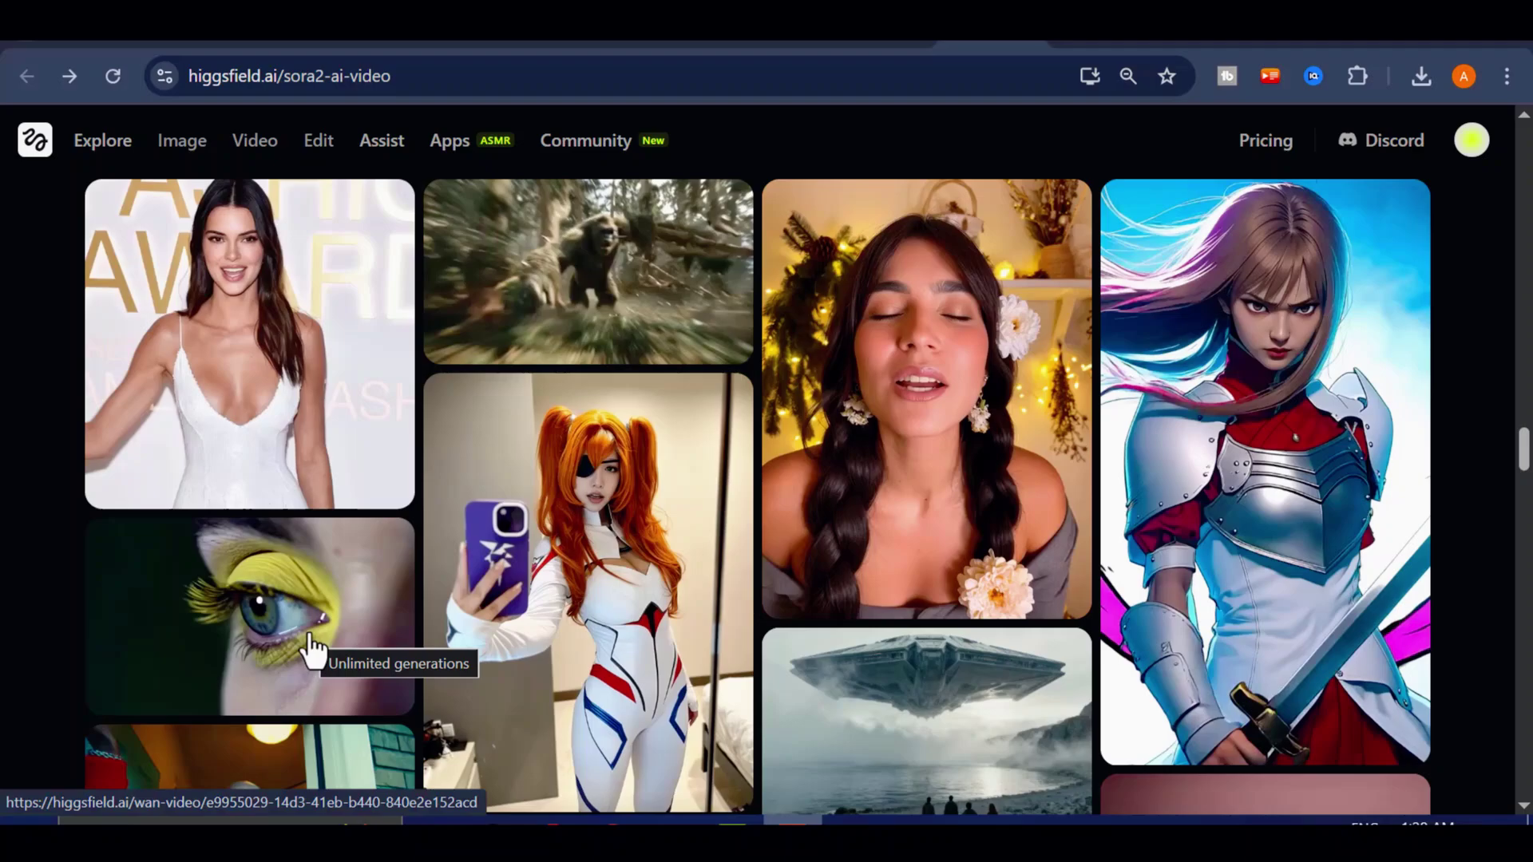
{"action": "scroll", "coordinate": [766, 376], "scroll_direction": "down", "scroll_amount": 4}
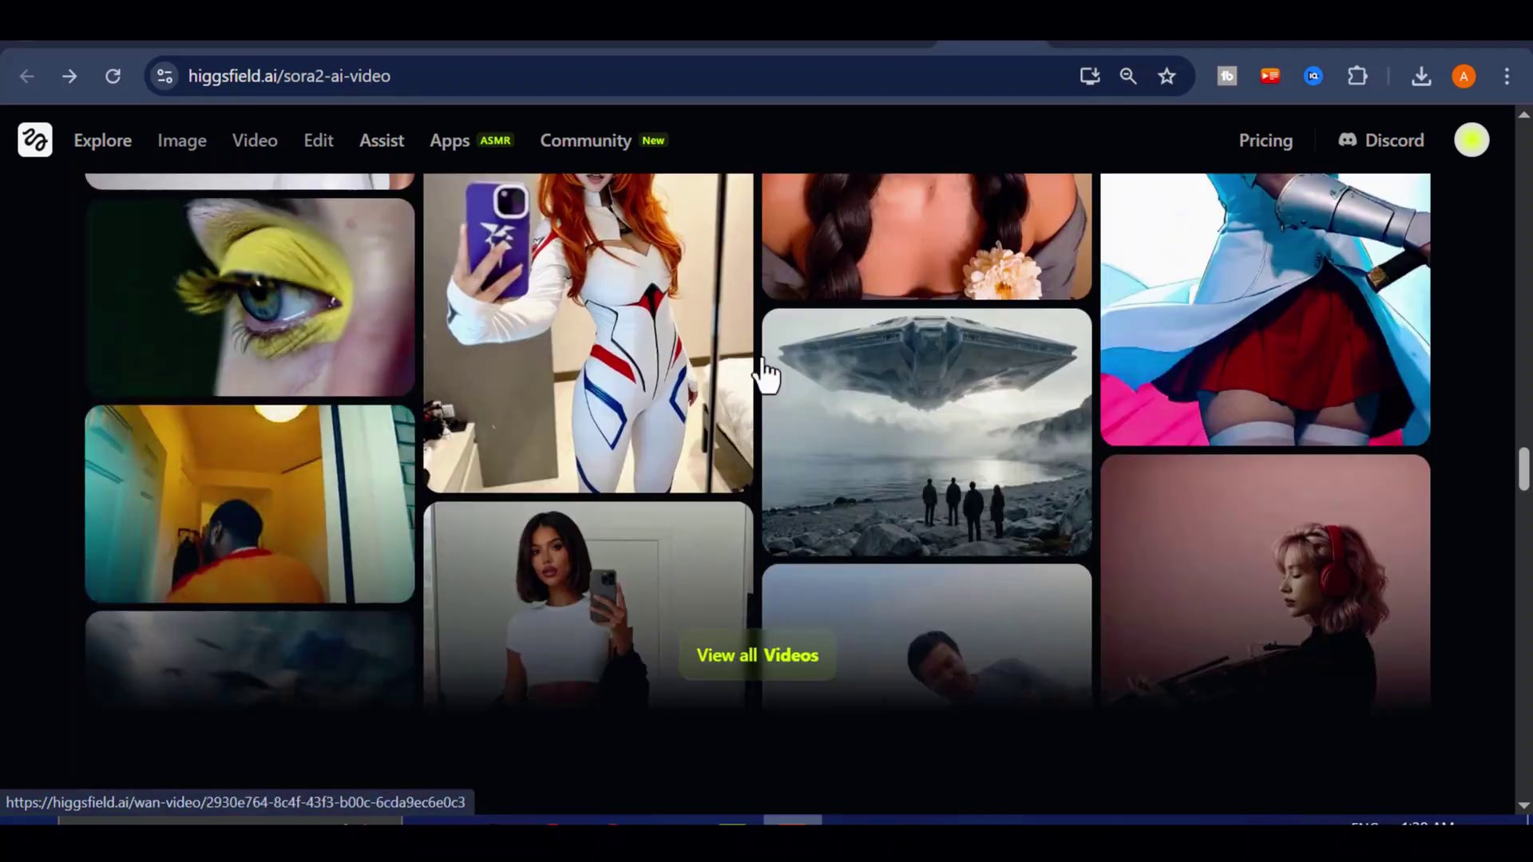
- Read the 1080 resolution and 30s+ duration details, then switch to the higgsfield.ai home tab
{"action": "scroll", "coordinate": [587, 148], "scroll_direction": "up", "scroll_amount": 15}
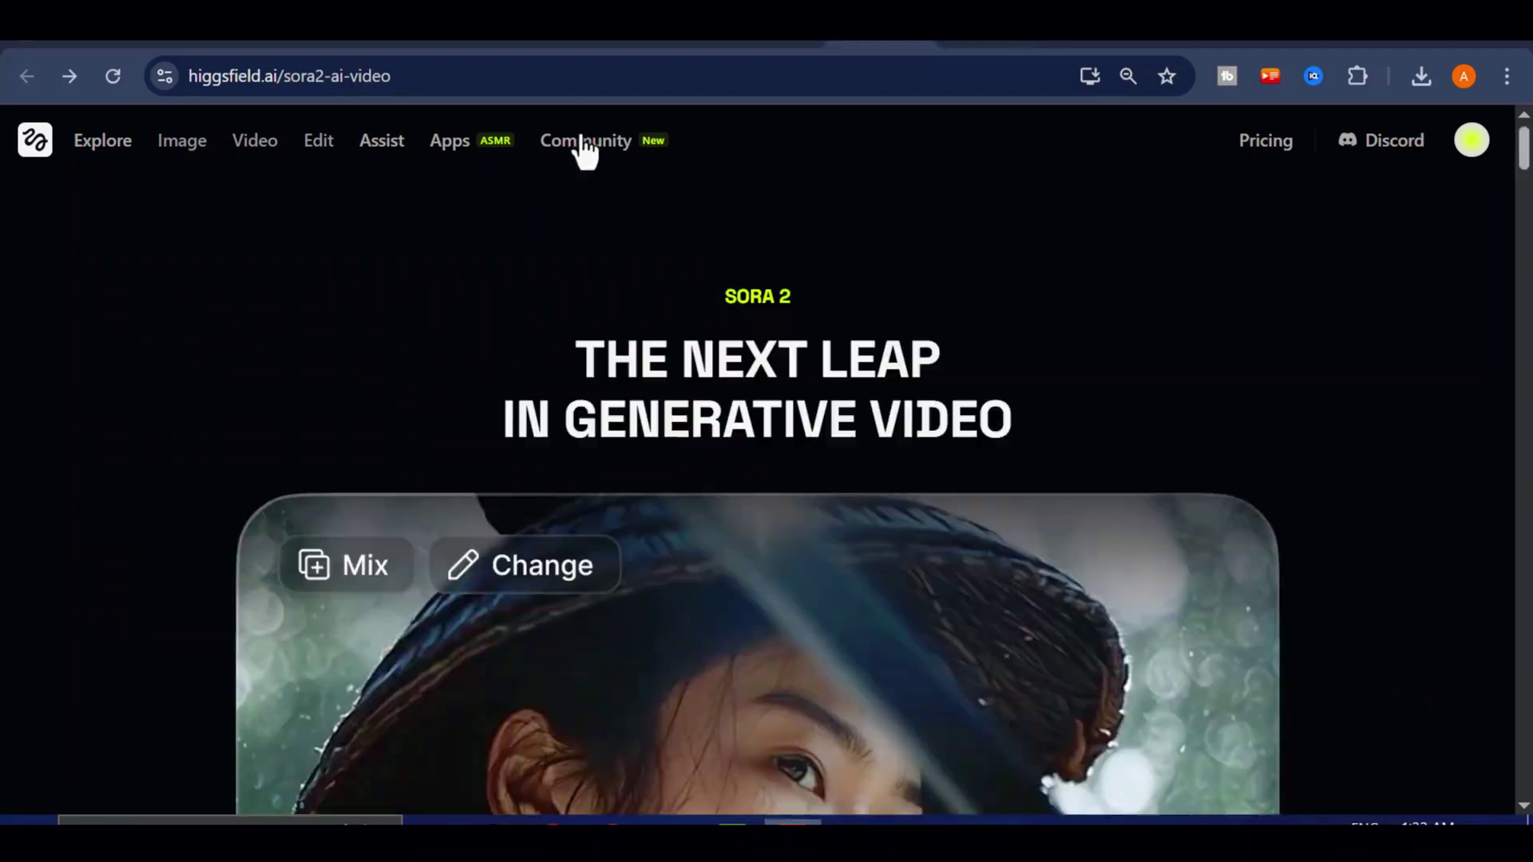
{"action": "scroll", "coordinate": [625, 515], "scroll_direction": "down", "scroll_amount": 5}
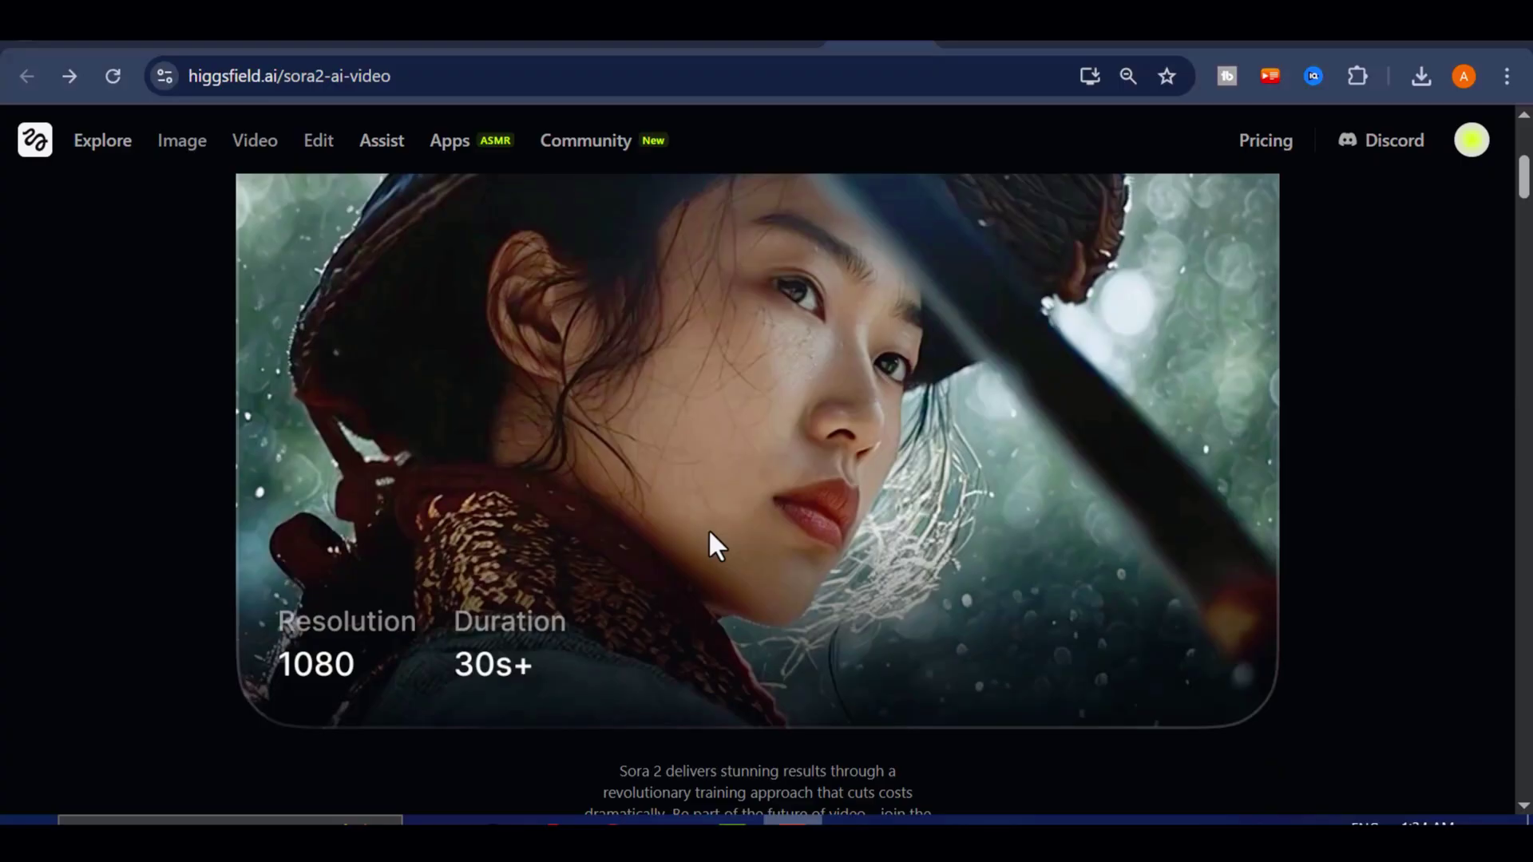
{"action": "scroll", "coordinate": [667, 661], "scroll_direction": "down", "scroll_amount": 2}
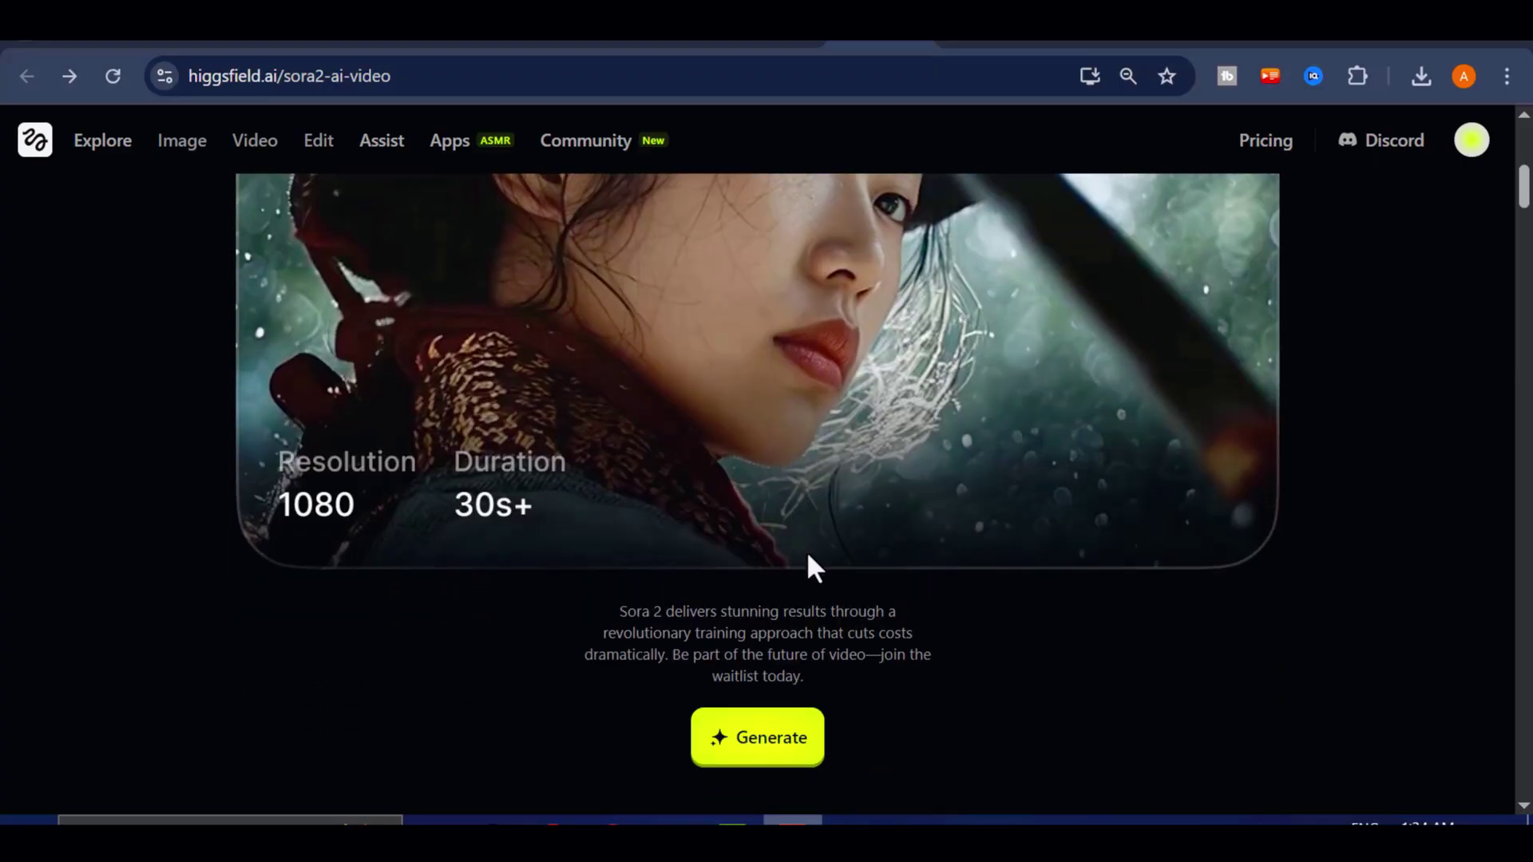
{"action": "scroll", "coordinate": [773, 605], "scroll_direction": "down", "scroll_amount": 2}
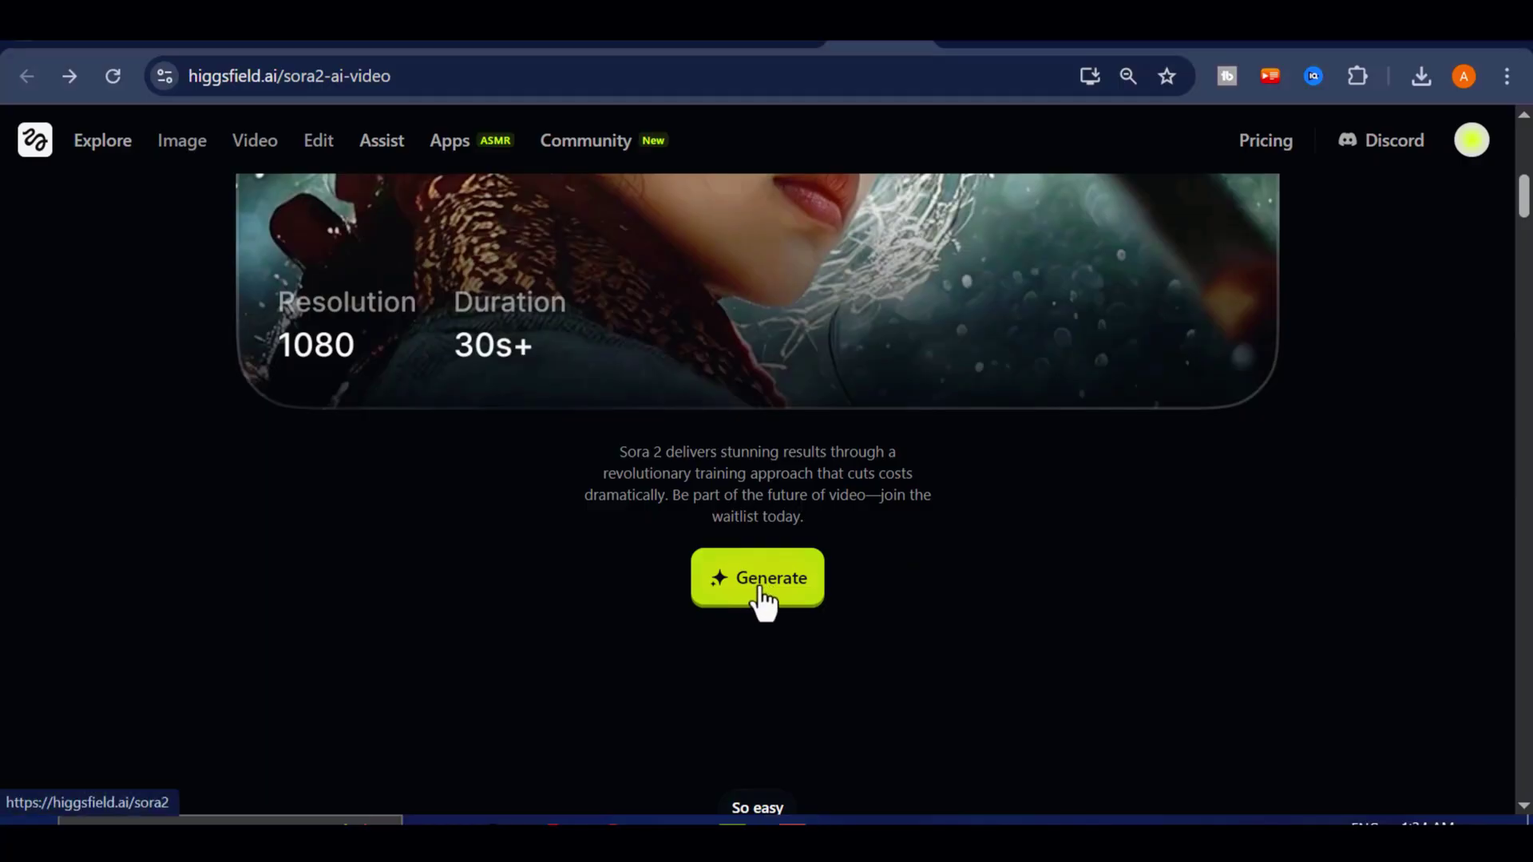
{"action": "key", "text": "ctrl+Tab"}
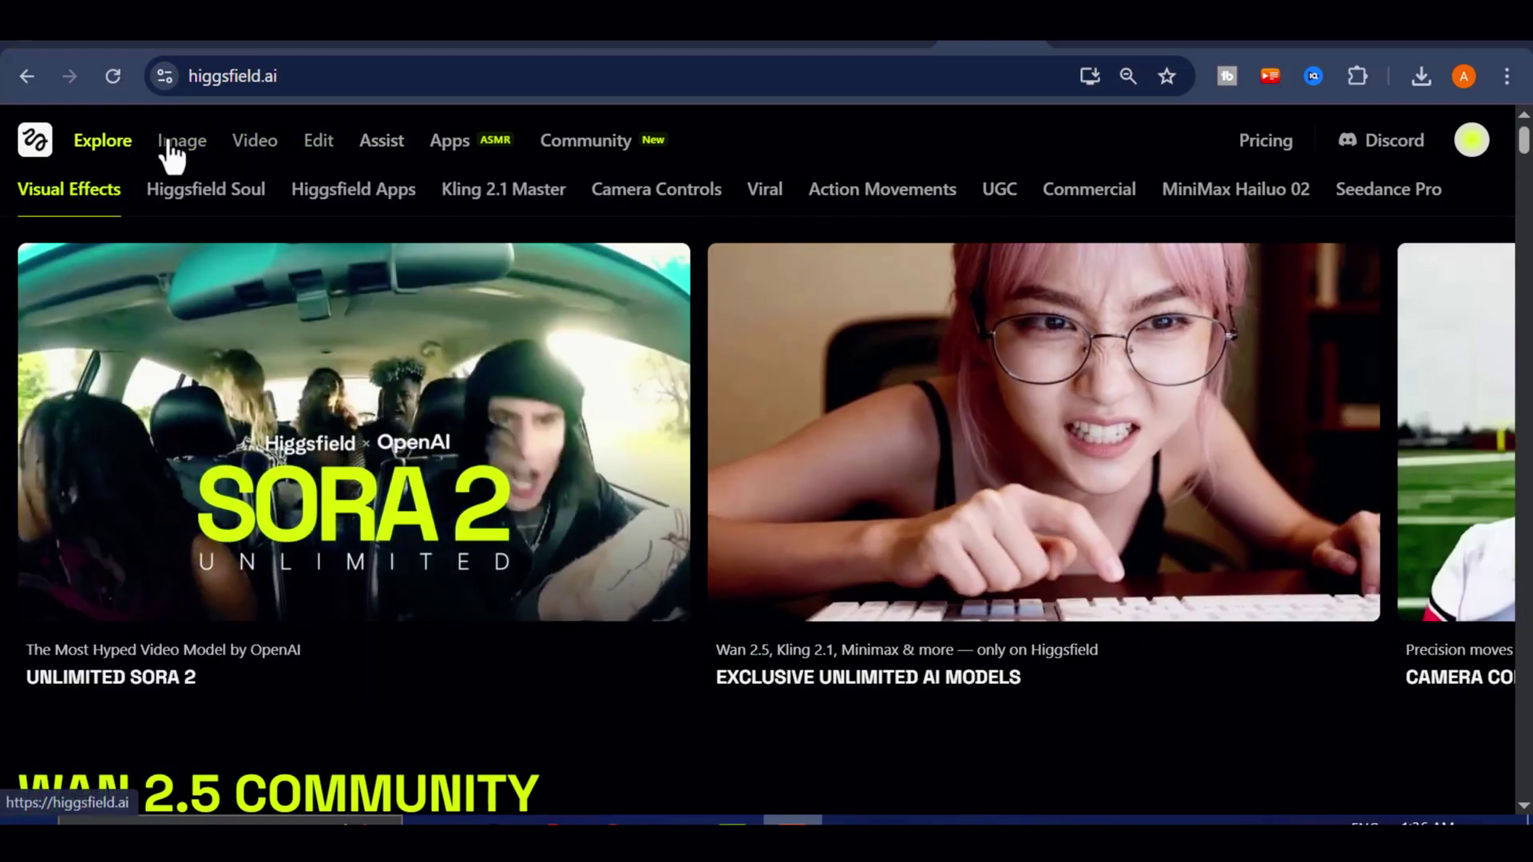
- Open Create Video from the Video menu
{"action": "mouse_move", "coordinate": [226, 160]}
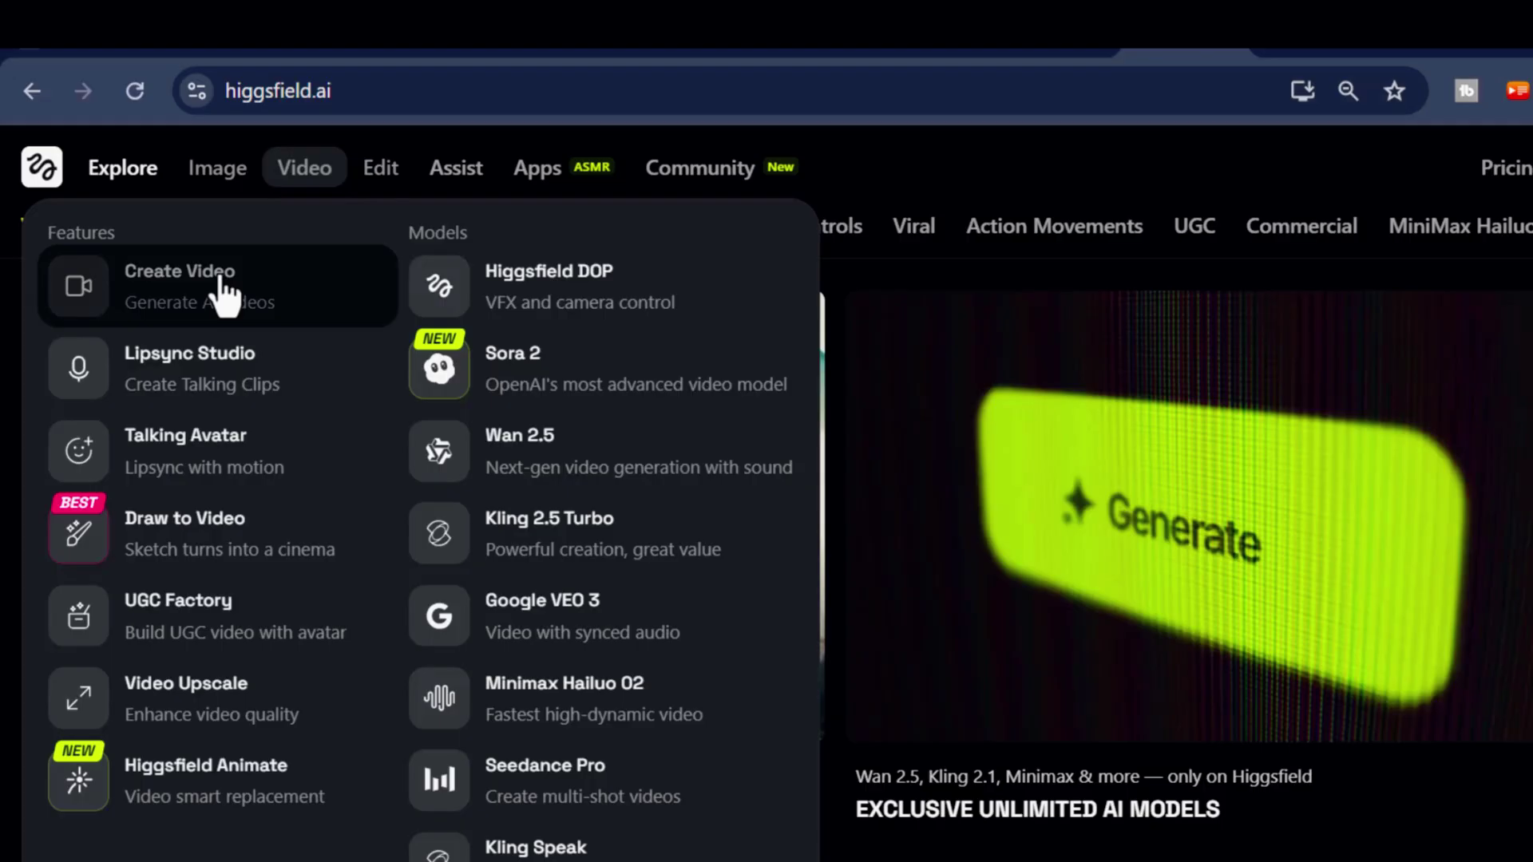
{"action": "left_click", "coordinate": [226, 291]}
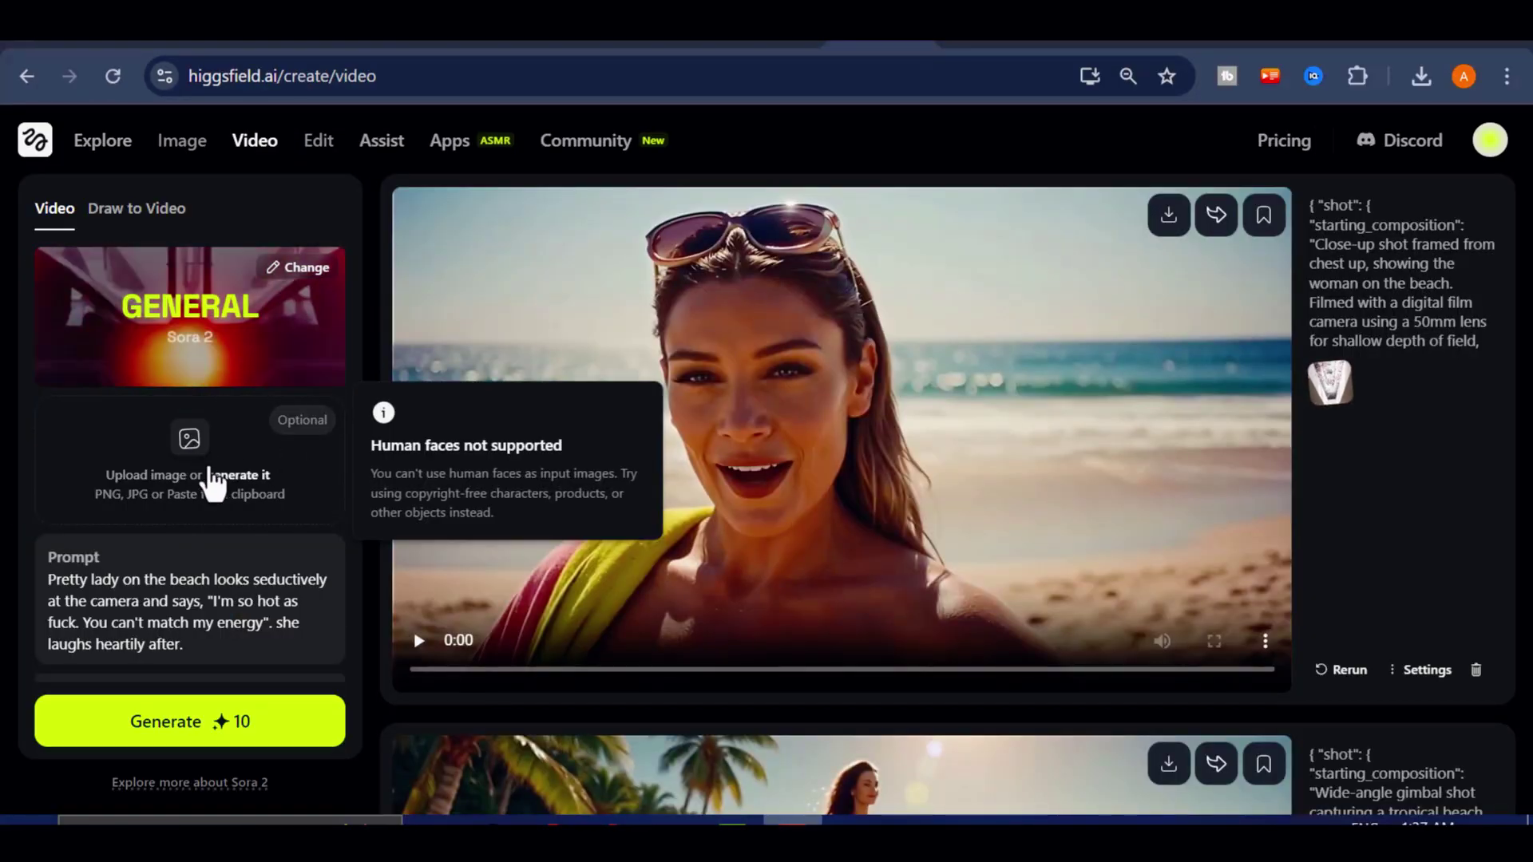
- Replace the beach prompt with 'Product ad for an energy drink for atlects'
{"action": "scroll", "coordinate": [154, 524], "scroll_direction": "down", "scroll_amount": 2}
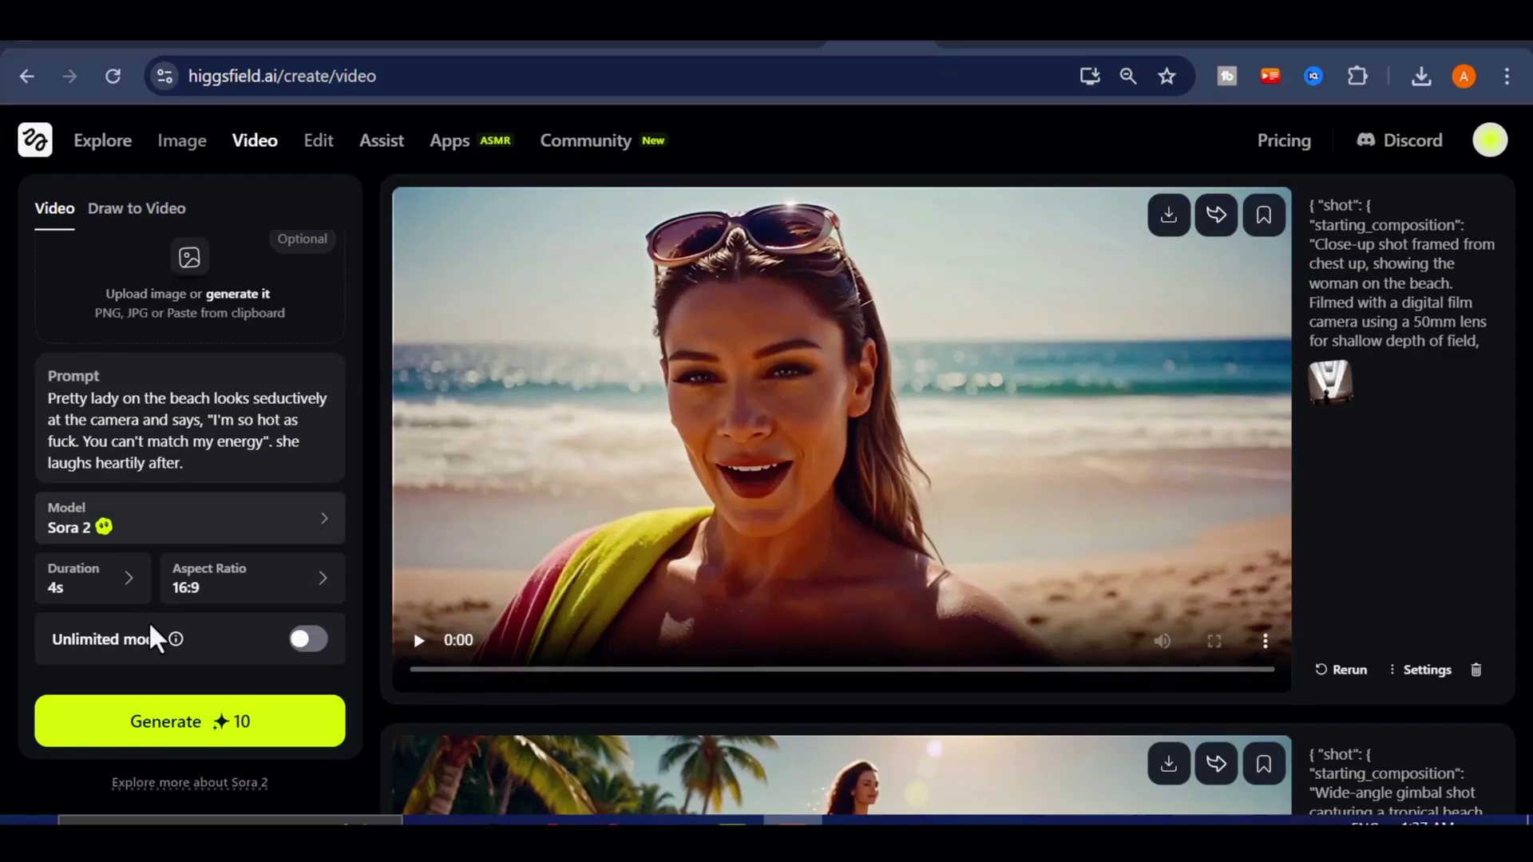
{"action": "scroll", "coordinate": [209, 574], "scroll_direction": "up", "scroll_amount": 2}
{"action": "triple_click", "coordinate": [209, 590]}
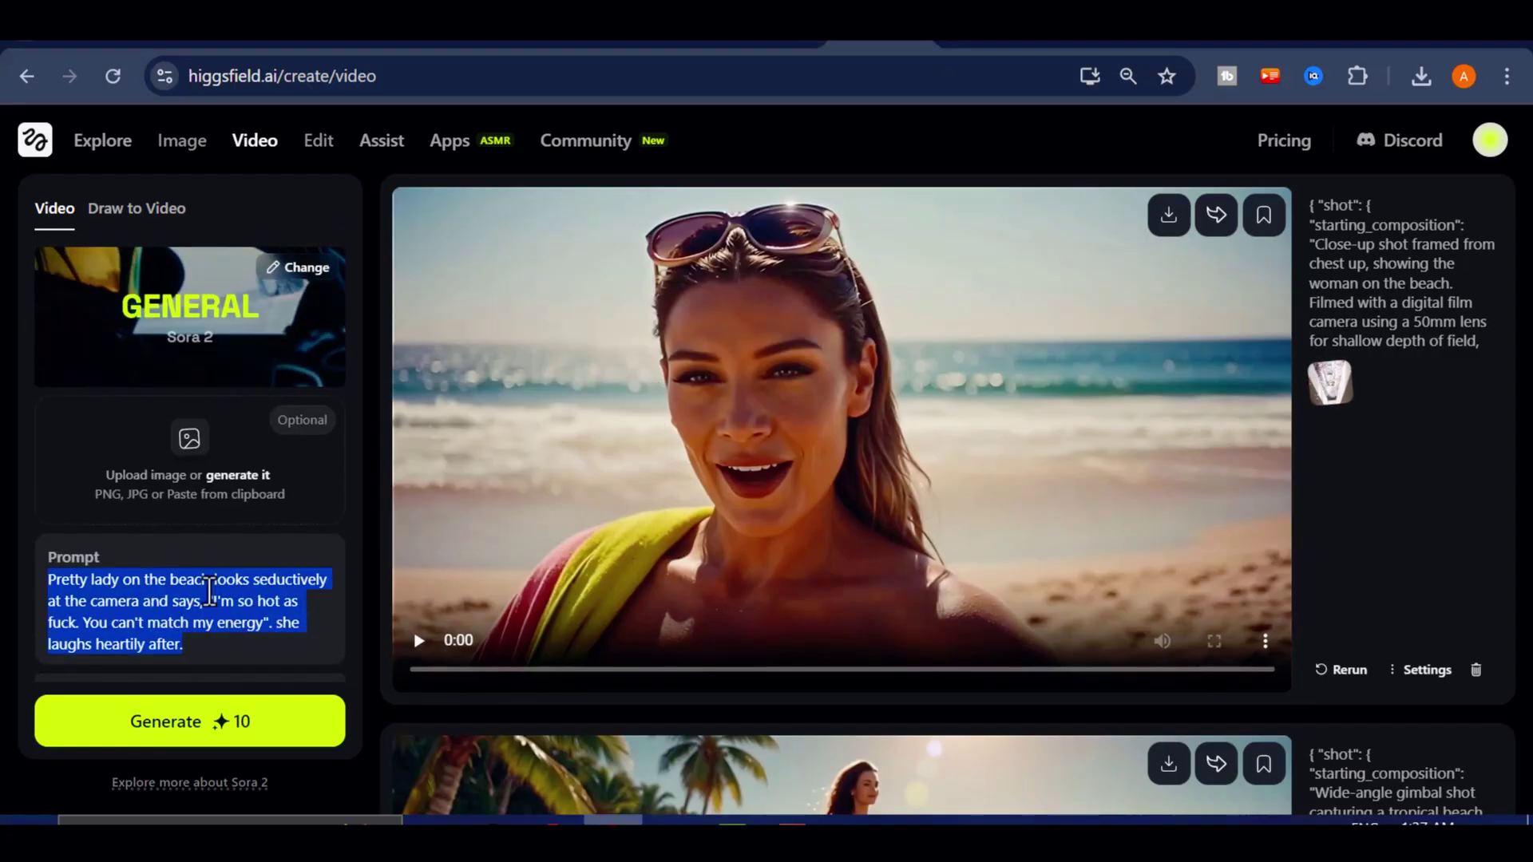
{"action": "key", "text": "BackSpace"}
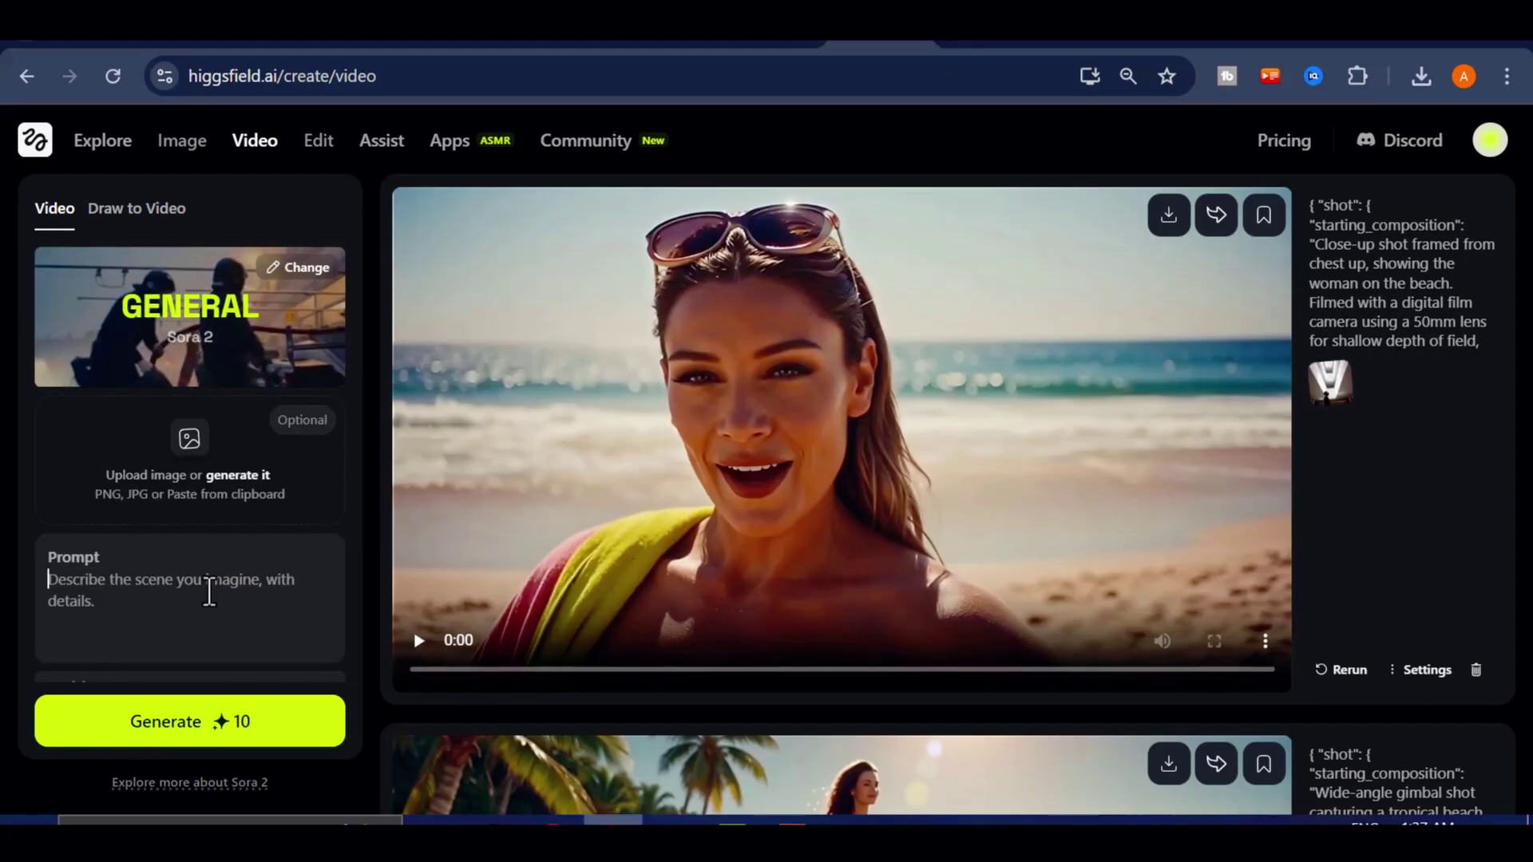
{"action": "type", "text": "Product a"}
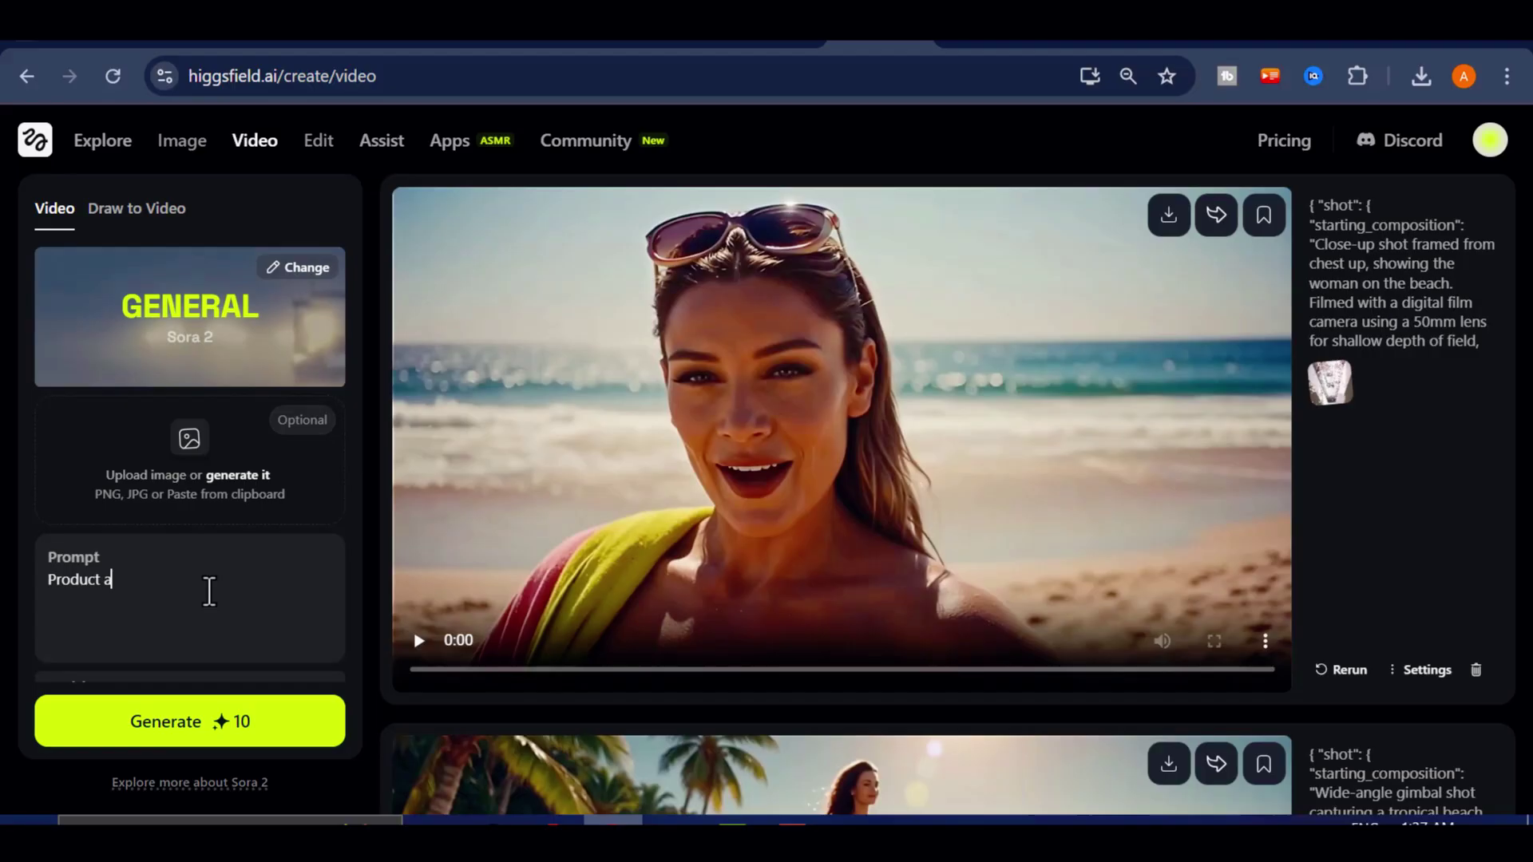
{"action": "type", "text": "d for an en"}
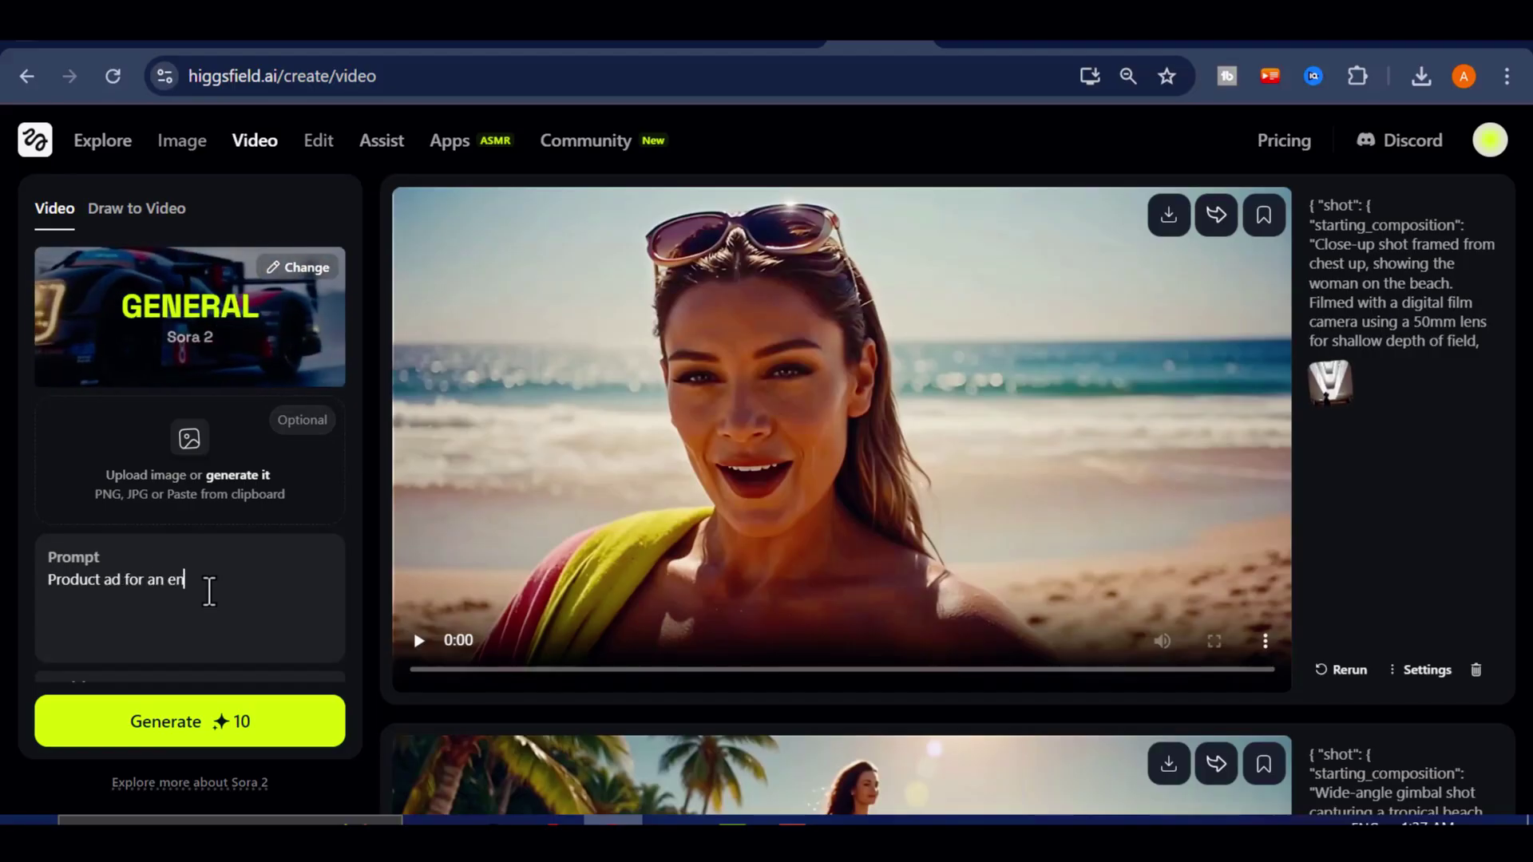
{"action": "type", "text": "ergy drink"}
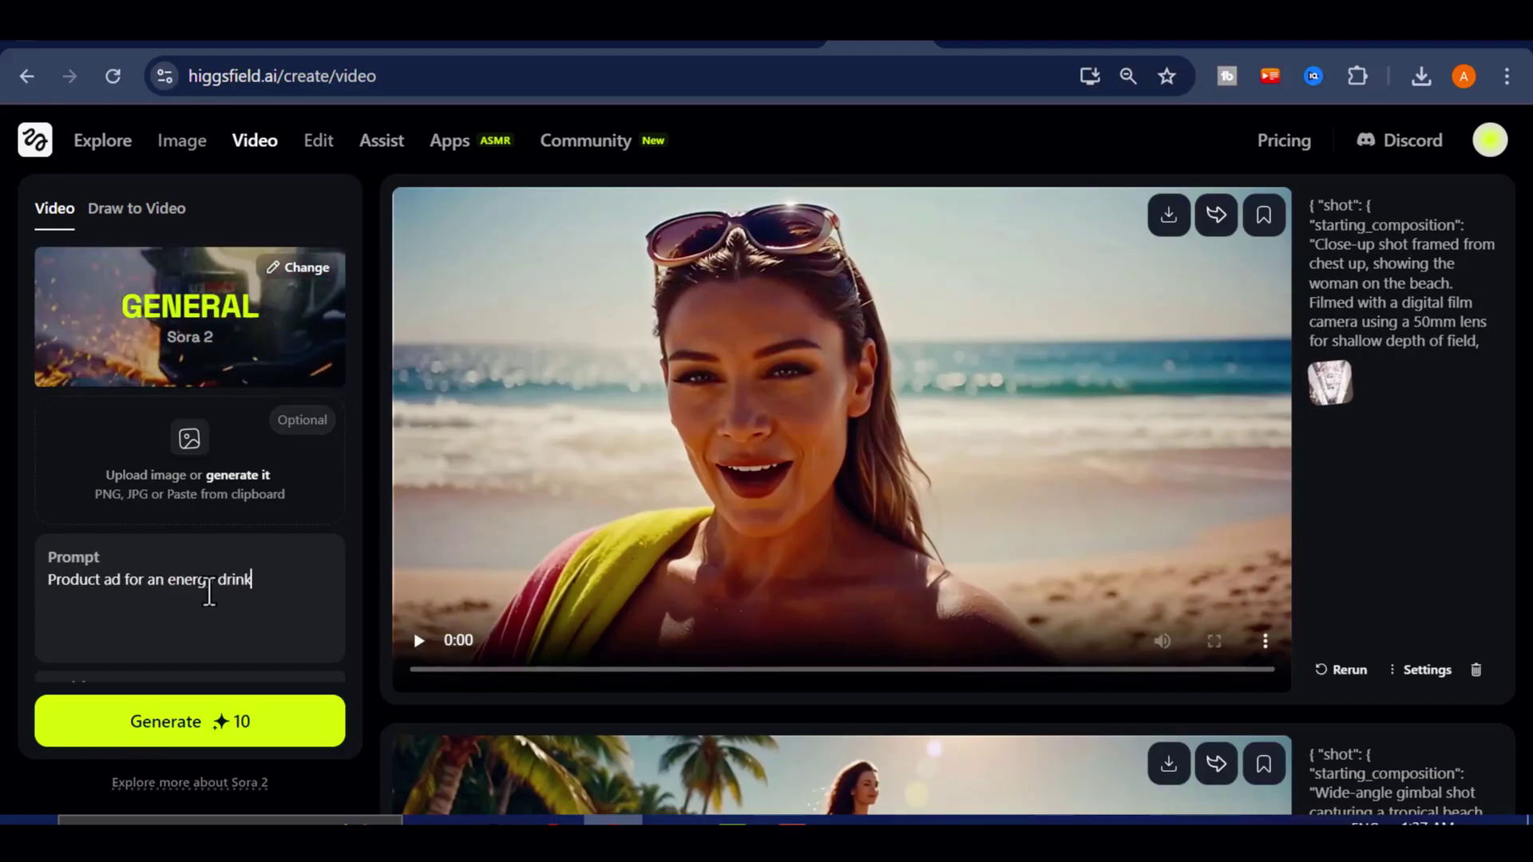
{"action": "type", "text": " for atlects"}
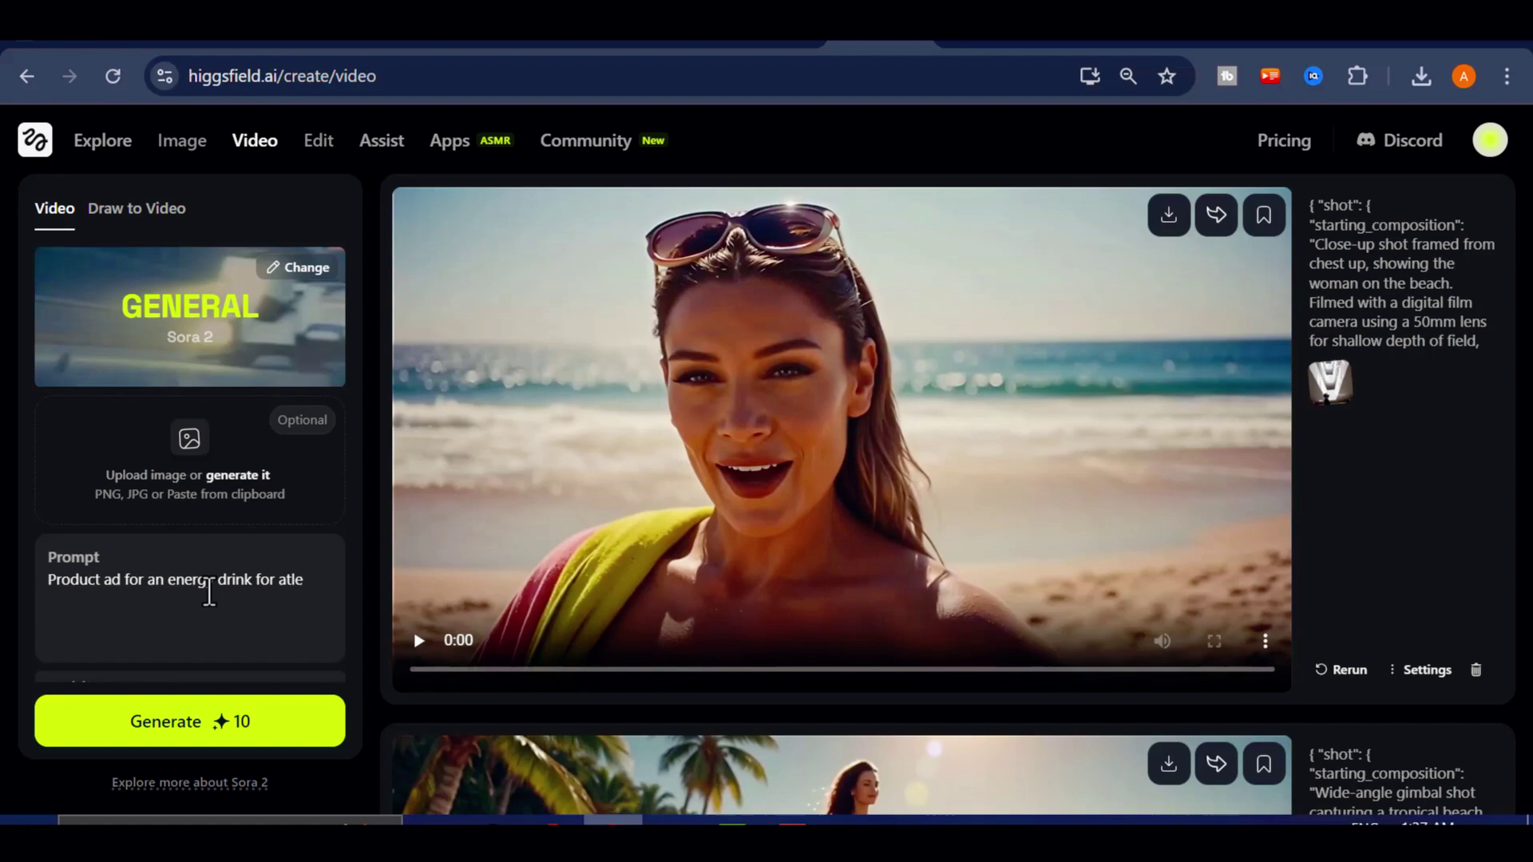
{"action": "key", "text": "BackSpace"}
{"action": "key", "text": "BackSpace"}
{"action": "key", "text": "BackSpace"}
{"action": "key", "text": "BackSpace"}
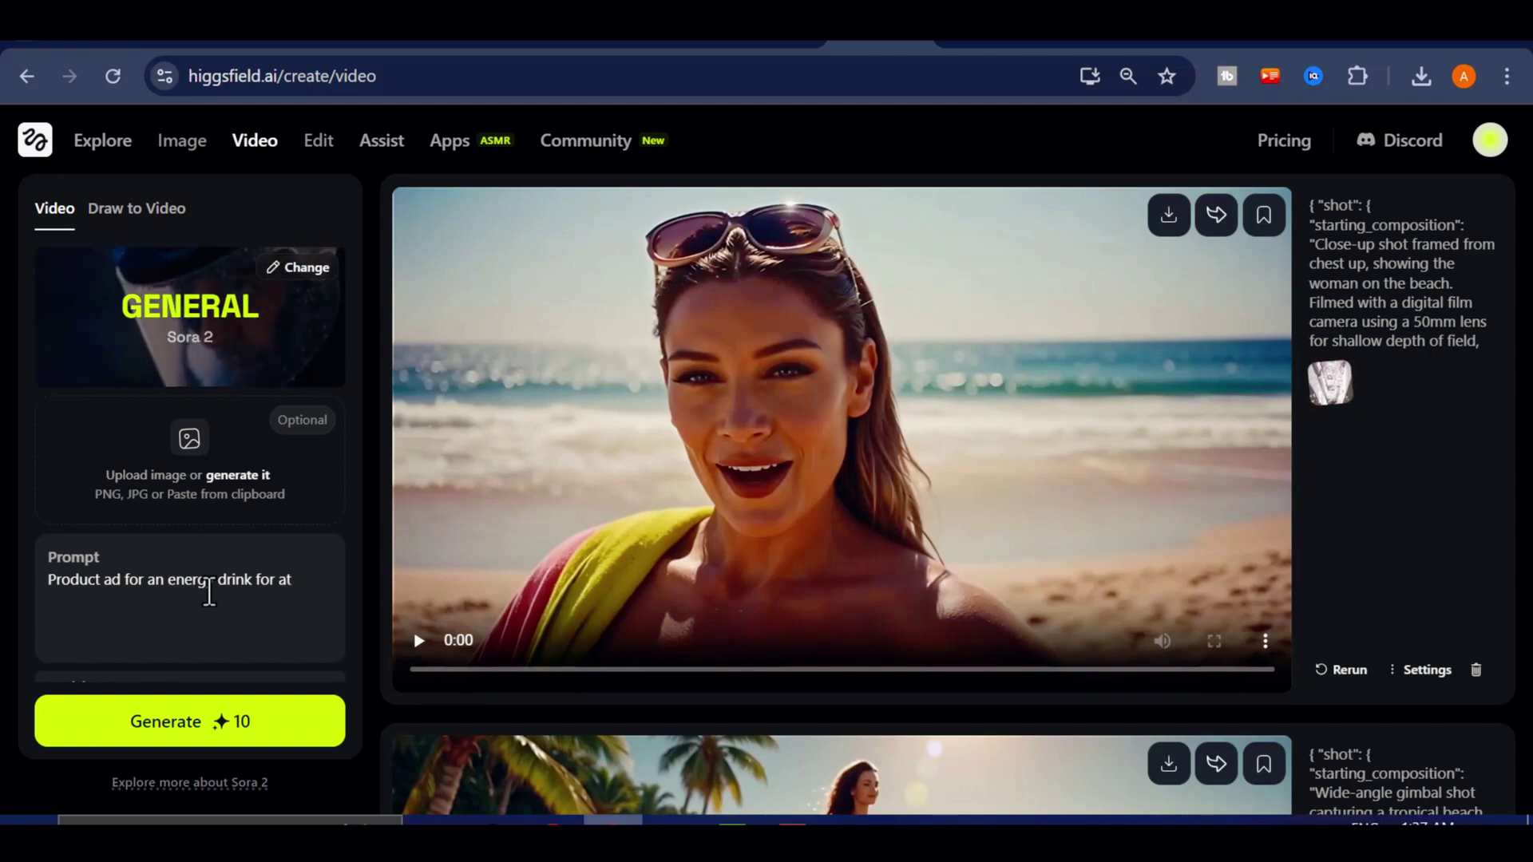
{"action": "type", "text": "k"}
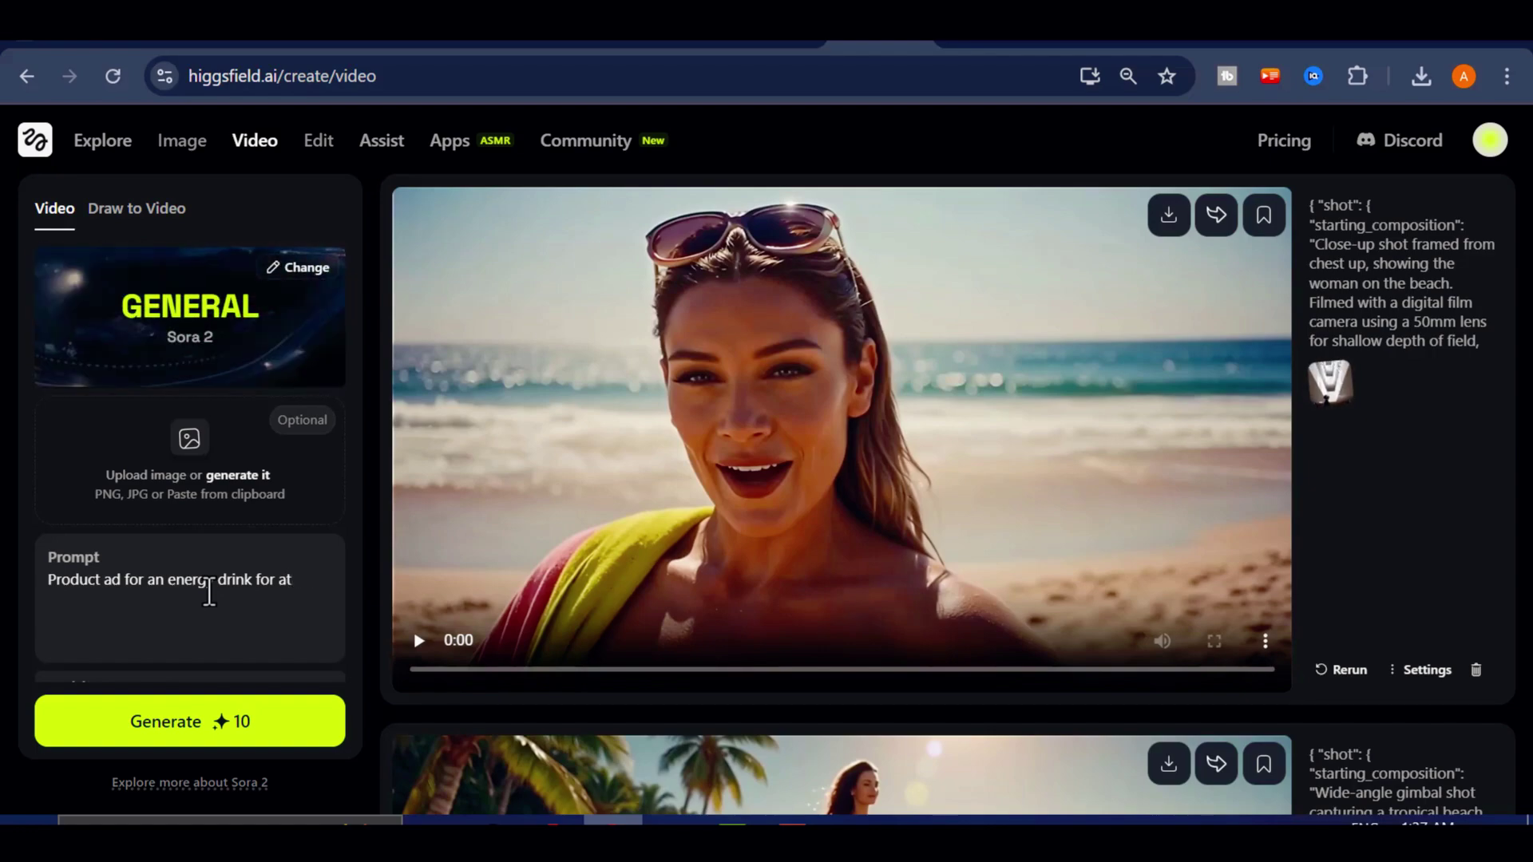
{"action": "type", "text": "lects"}
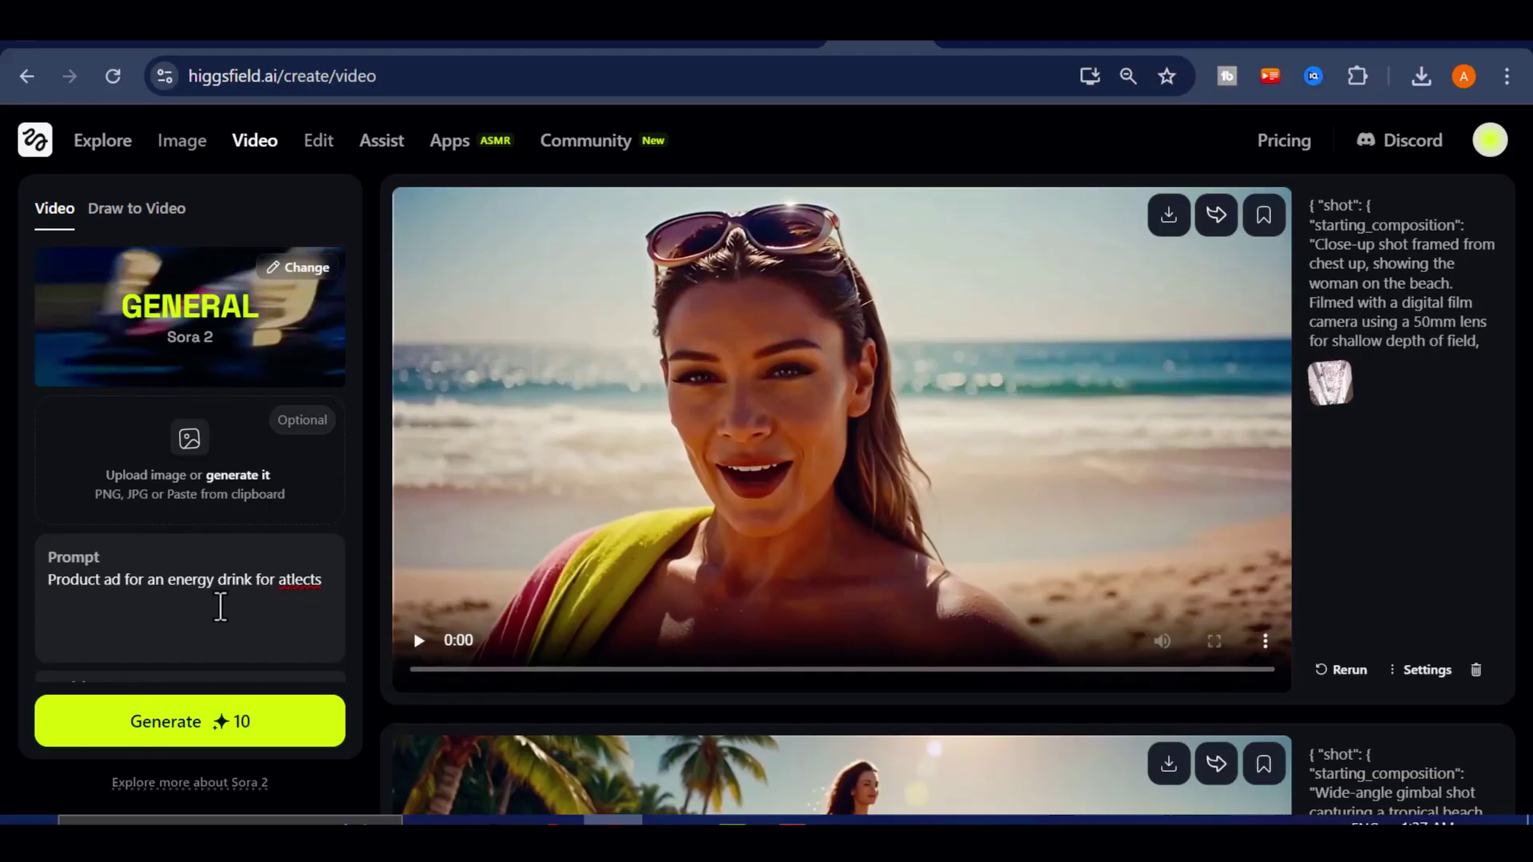
- Try correcting the misspelled last word by checking suggestions and inserting an 'r'
{"action": "right_click", "coordinate": [302, 580]}
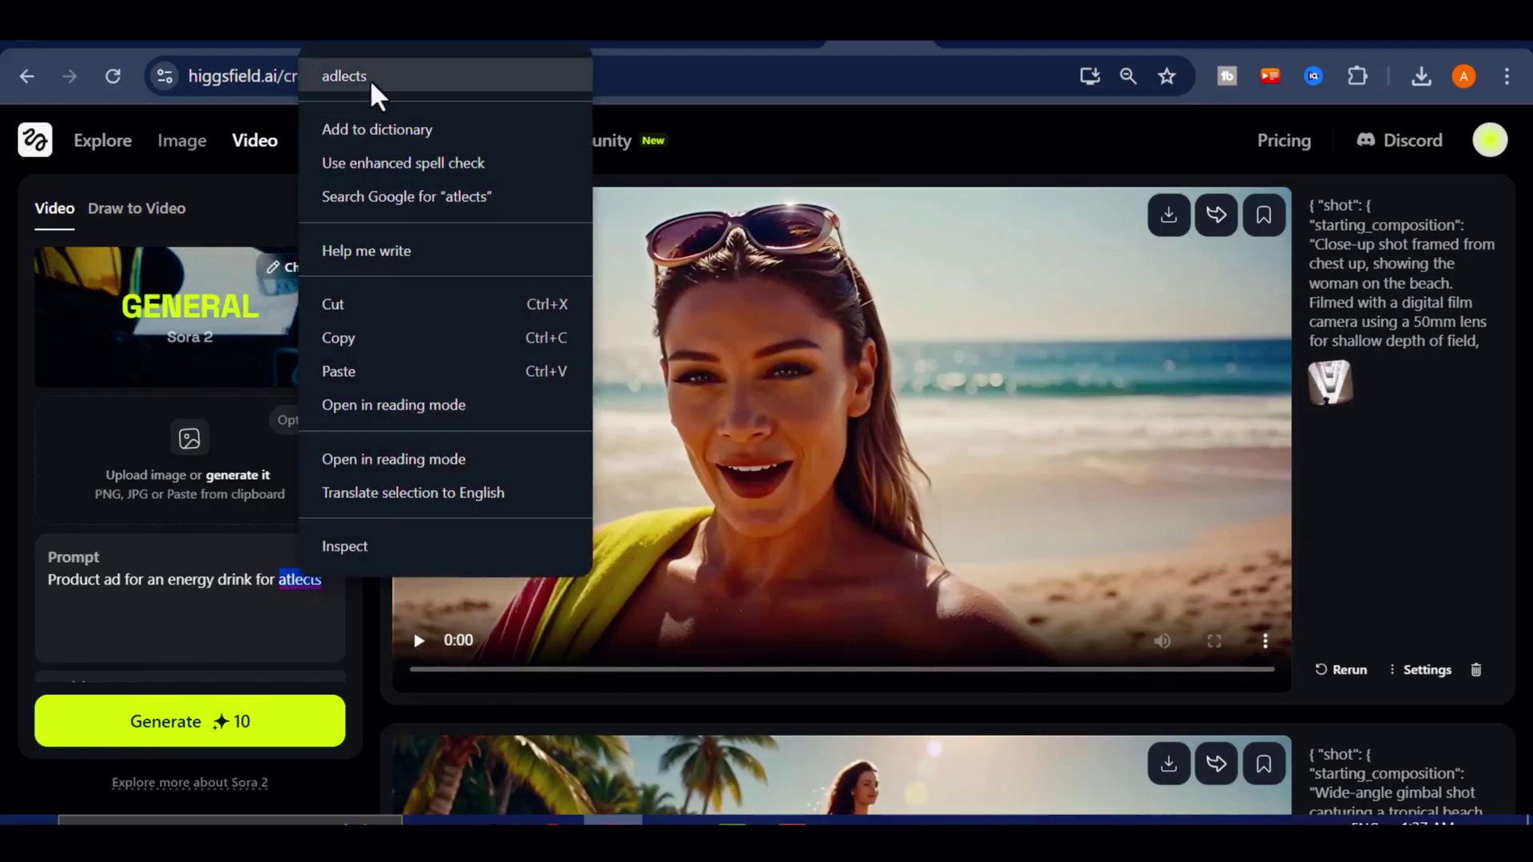
{"action": "left_click", "coordinate": [285, 664]}
{"action": "left_click", "coordinate": [290, 581]}
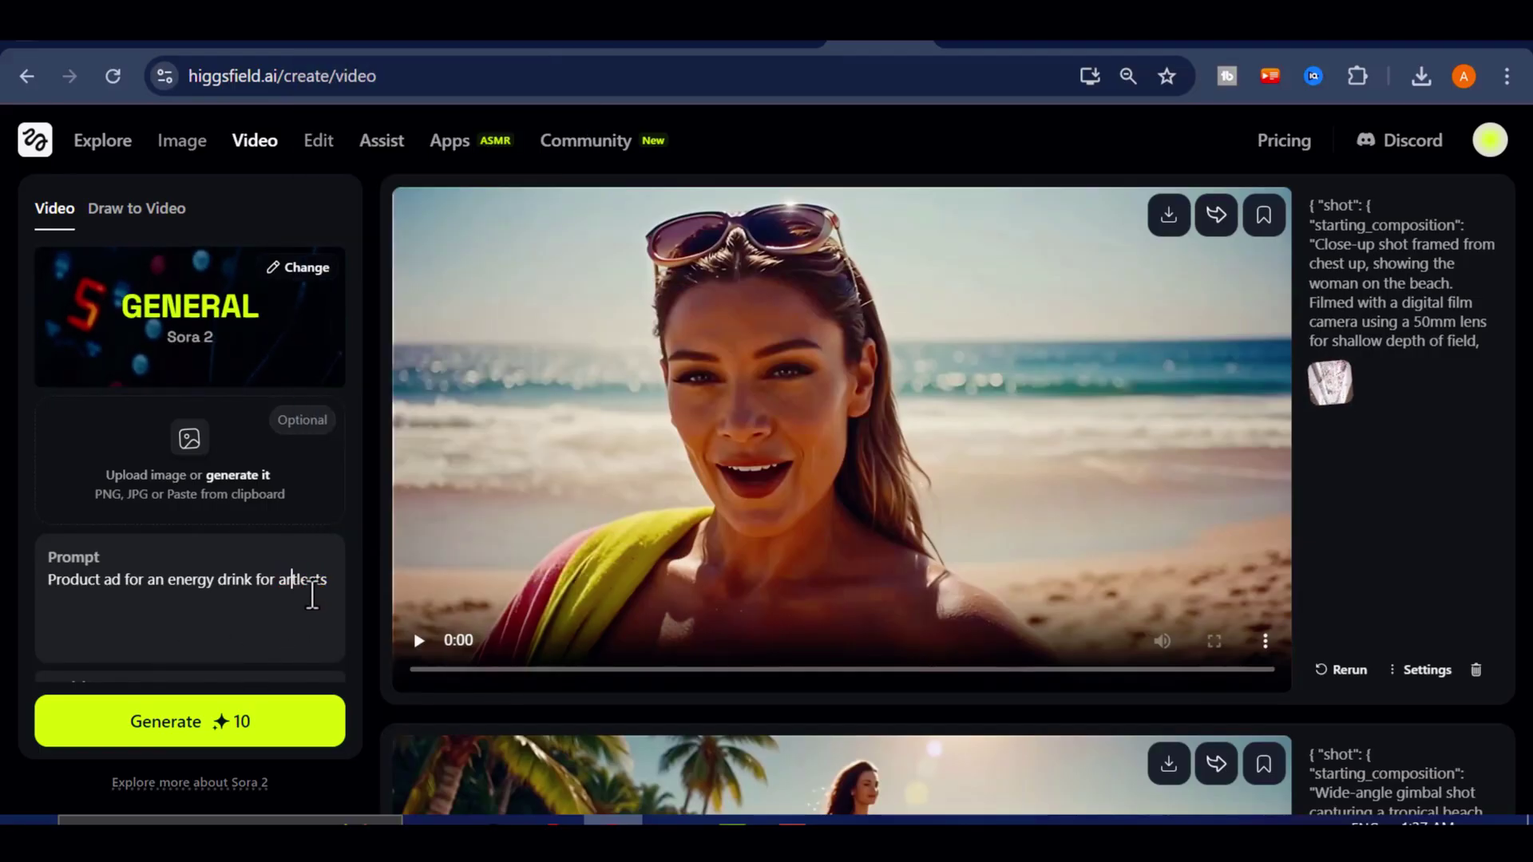
{"action": "type", "text": "r"}
{"action": "left_click", "coordinate": [325, 590]}
{"action": "scroll", "coordinate": [287, 623], "scroll_direction": "down", "scroll_amount": 1}
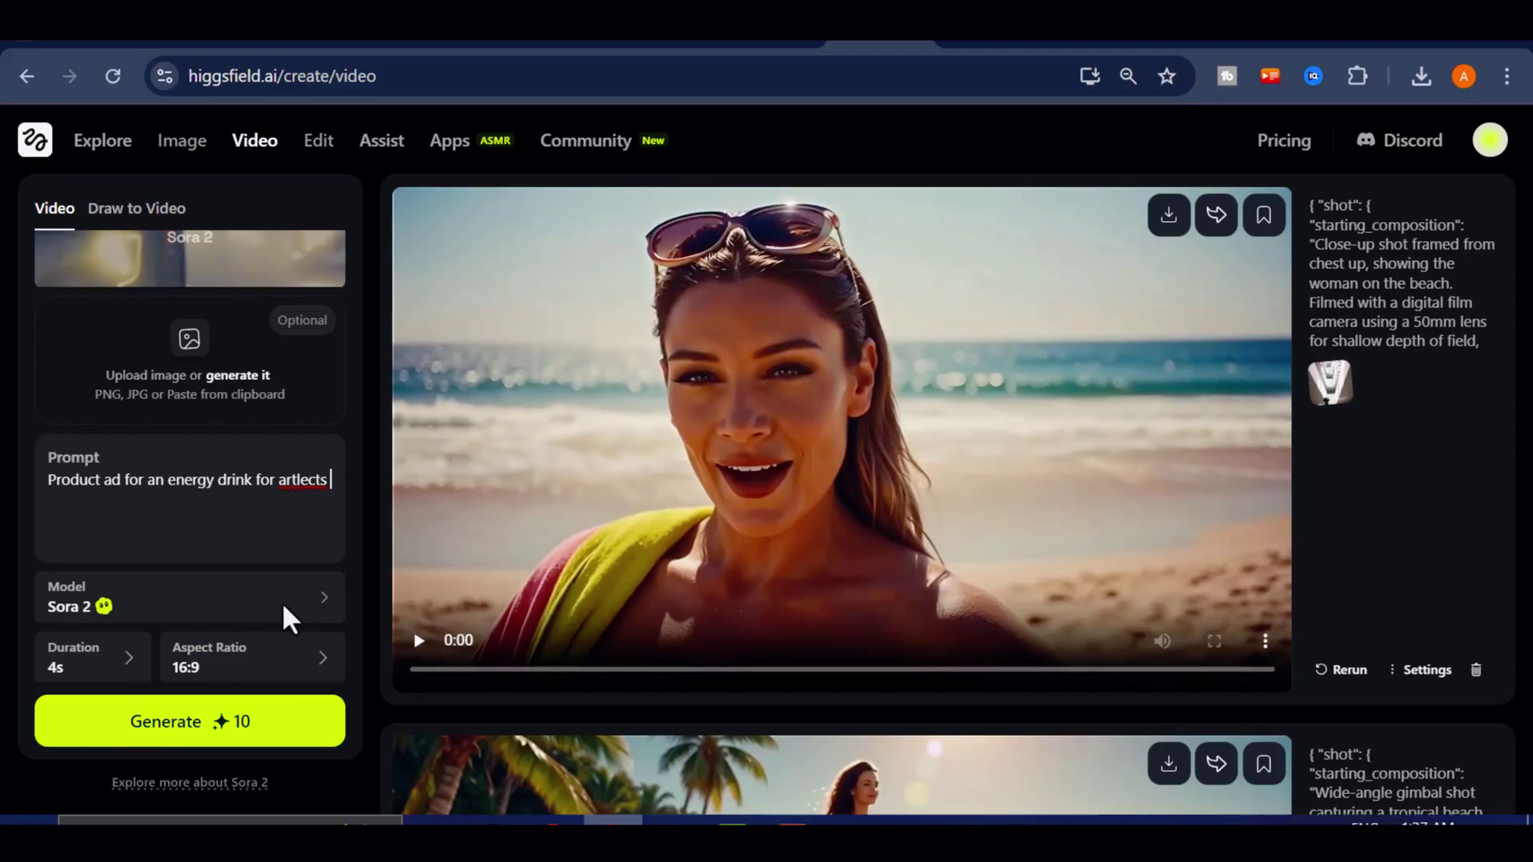
{"action": "scroll", "coordinate": [289, 620], "scroll_direction": "down", "scroll_amount": 1}
- Use the spell-check suggestions to correct the last word to 'athletes'
{"action": "right_click", "coordinate": [315, 415]}
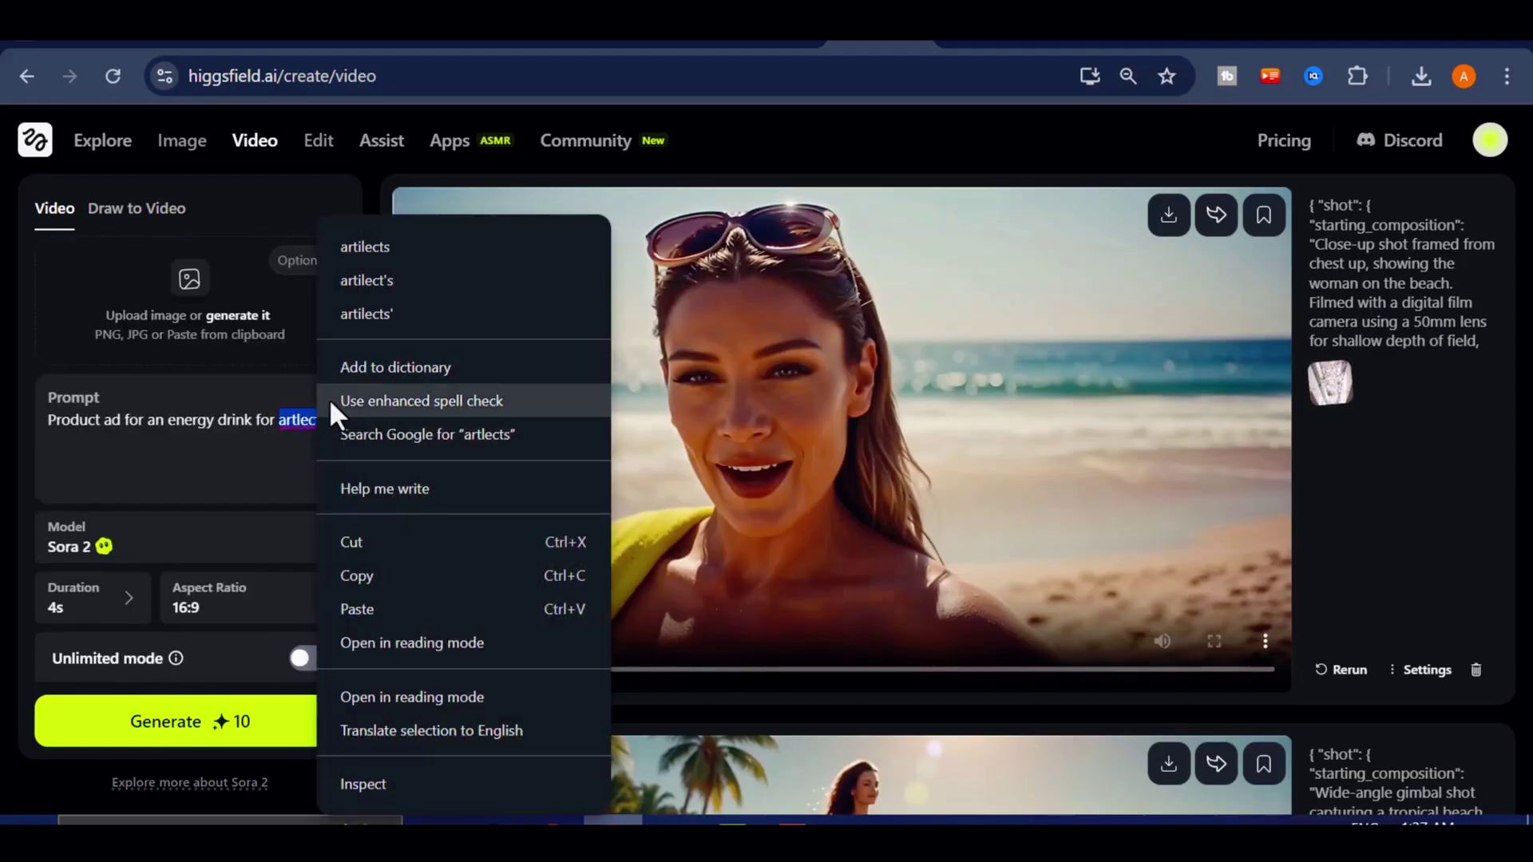
{"action": "left_click", "coordinate": [300, 424]}
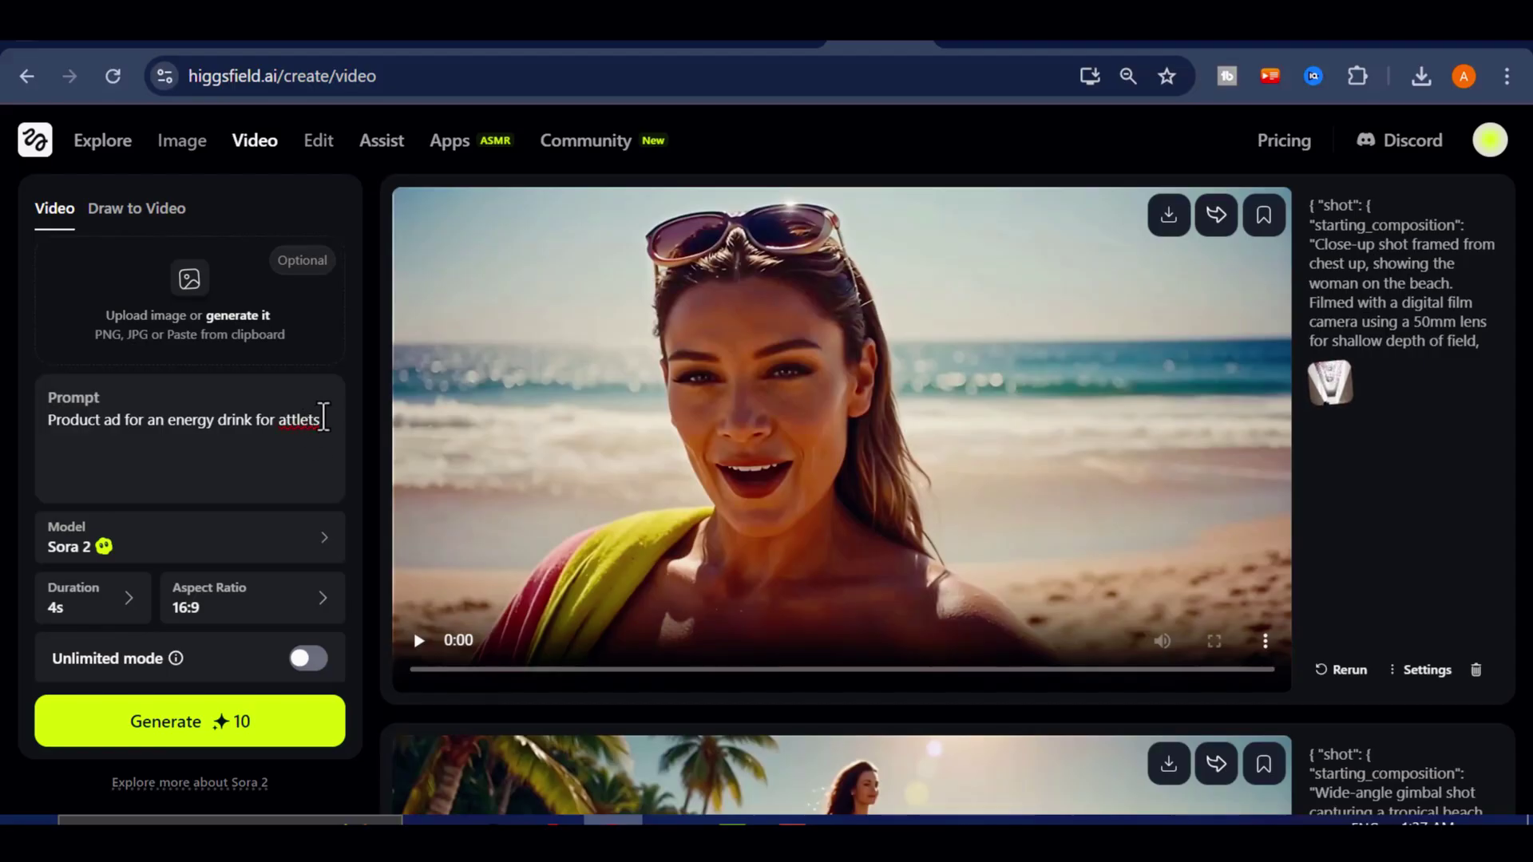
{"action": "right_click", "coordinate": [301, 424]}
{"action": "left_click", "coordinate": [295, 416]}
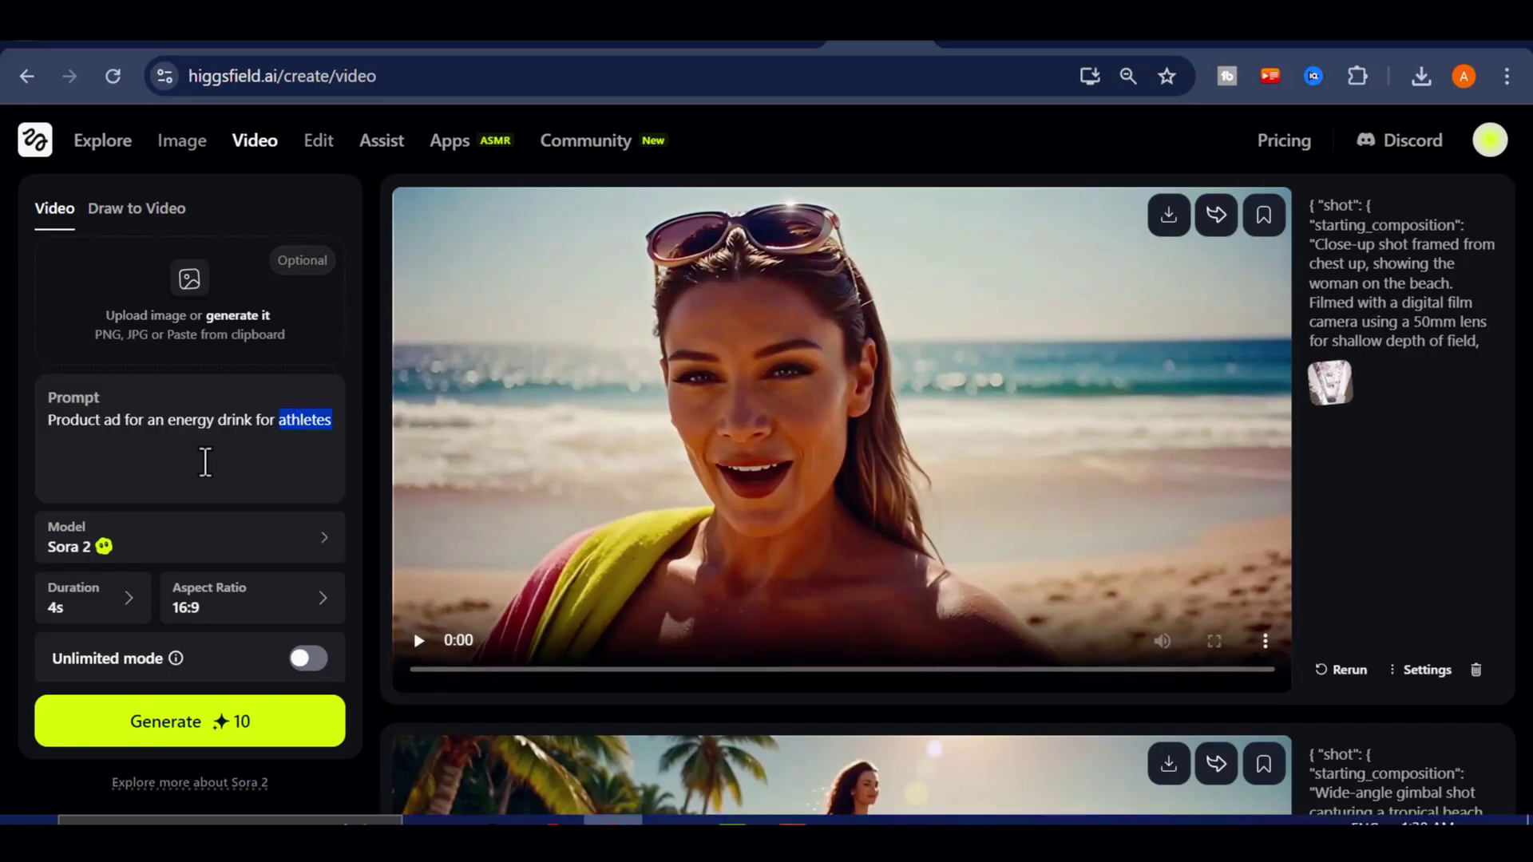
{"action": "scroll", "coordinate": [394, 467], "scroll_direction": "down", "scroll_amount": 1}
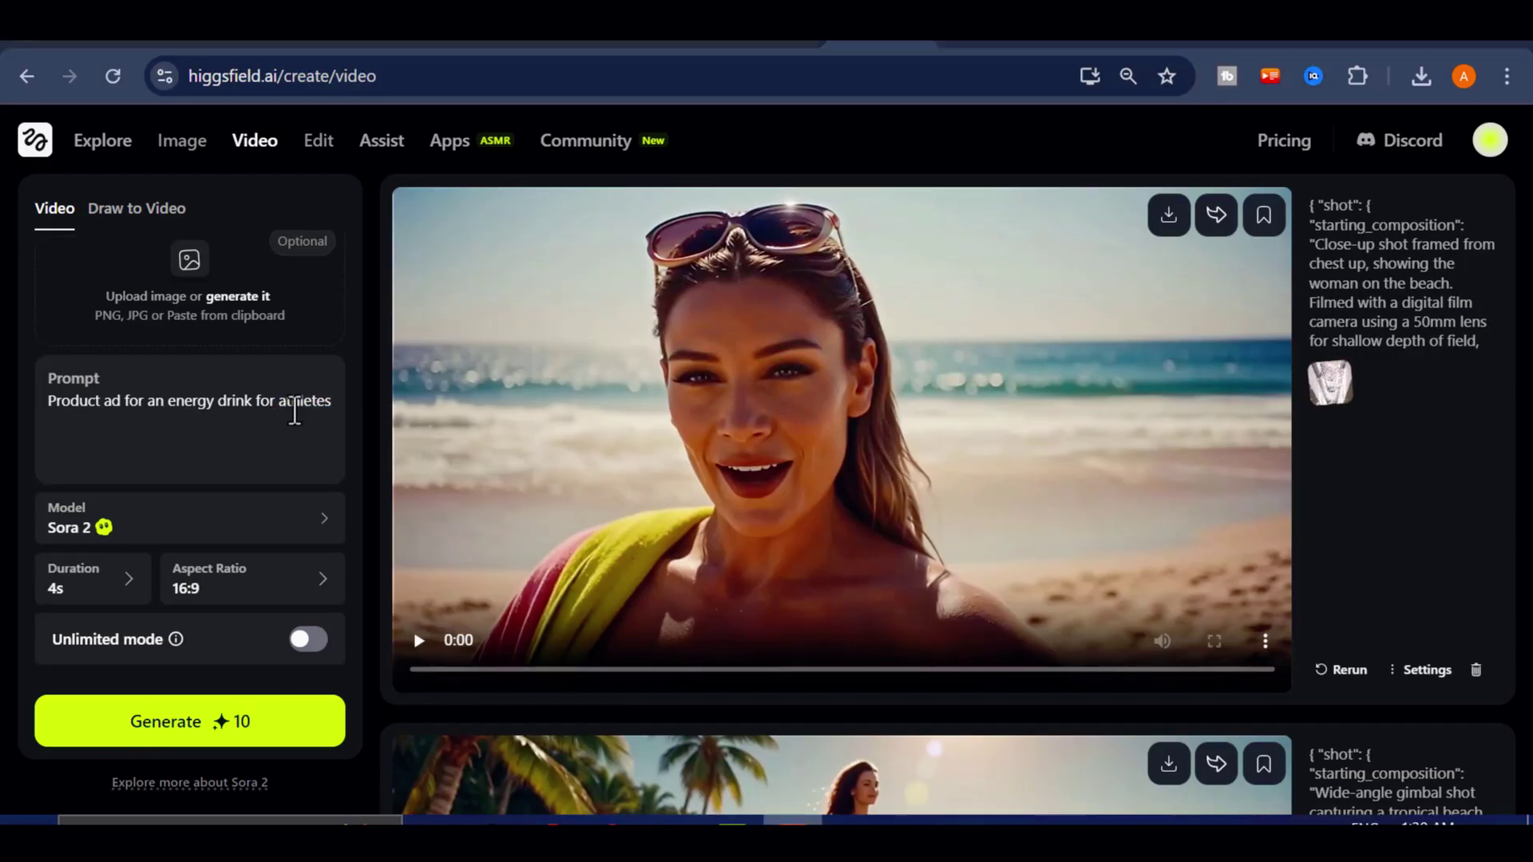
{"action": "double_click", "coordinate": [295, 400]}
{"action": "scroll", "coordinate": [195, 448], "scroll_direction": "up", "scroll_amount": 2}
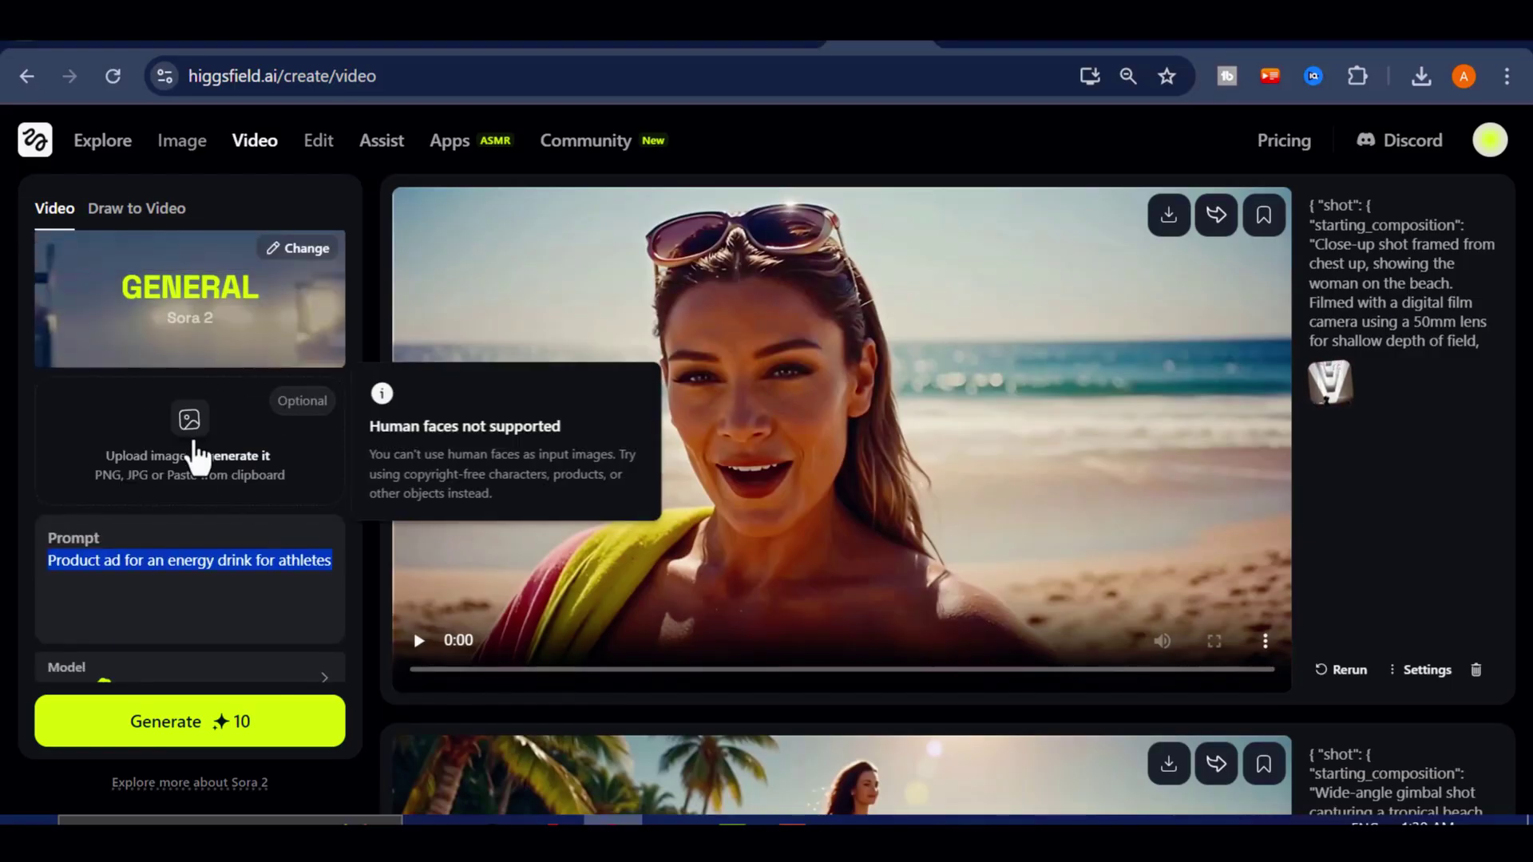
{"action": "scroll", "coordinate": [212, 527], "scroll_direction": "down", "scroll_amount": 2}
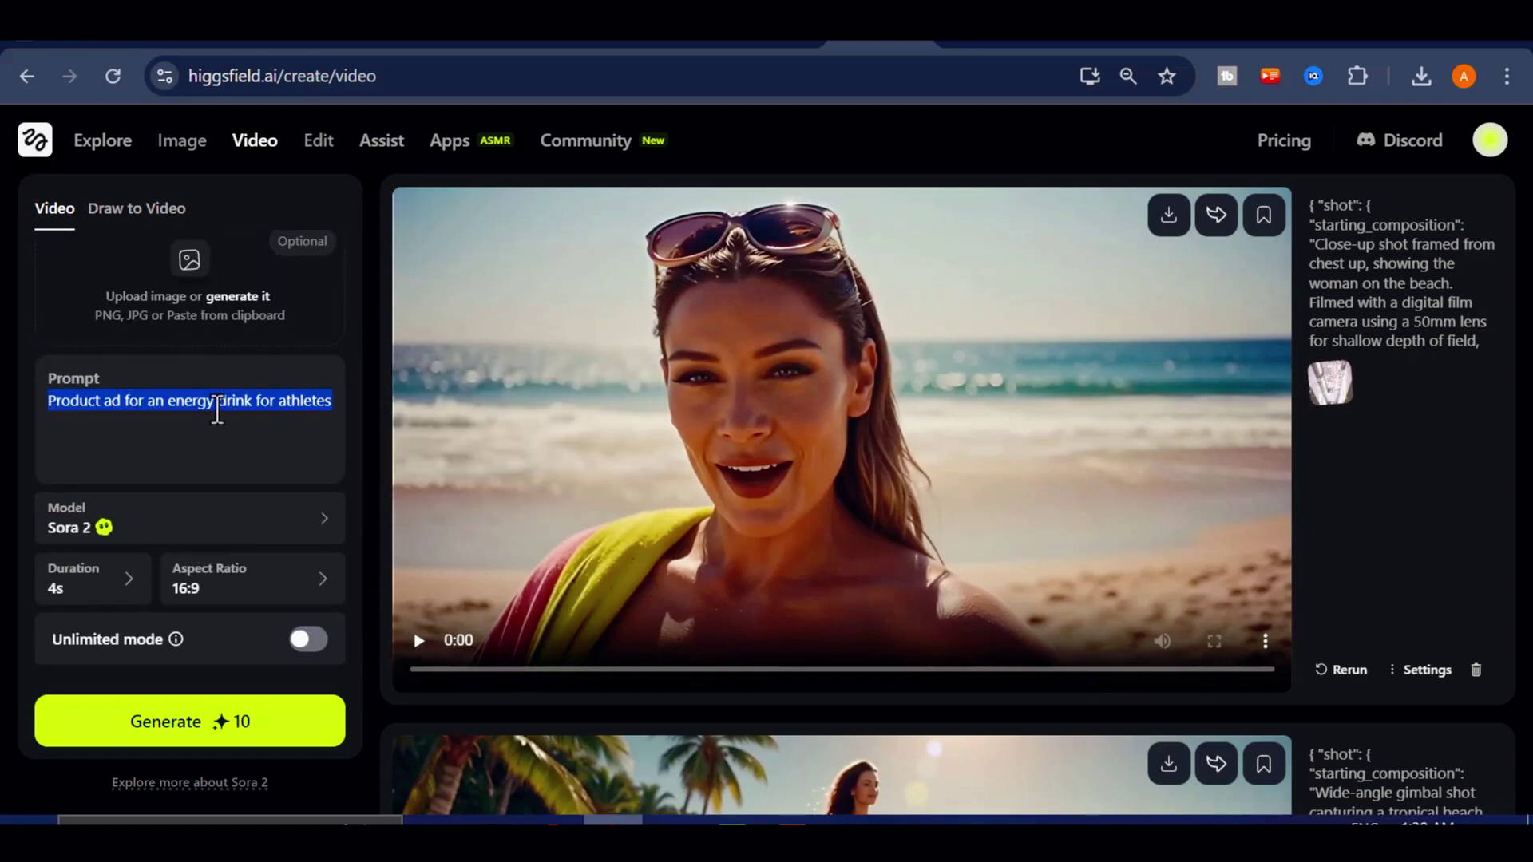
- Check the model list and keep Sora 2 as the video model
{"action": "left_click", "coordinate": [263, 534]}
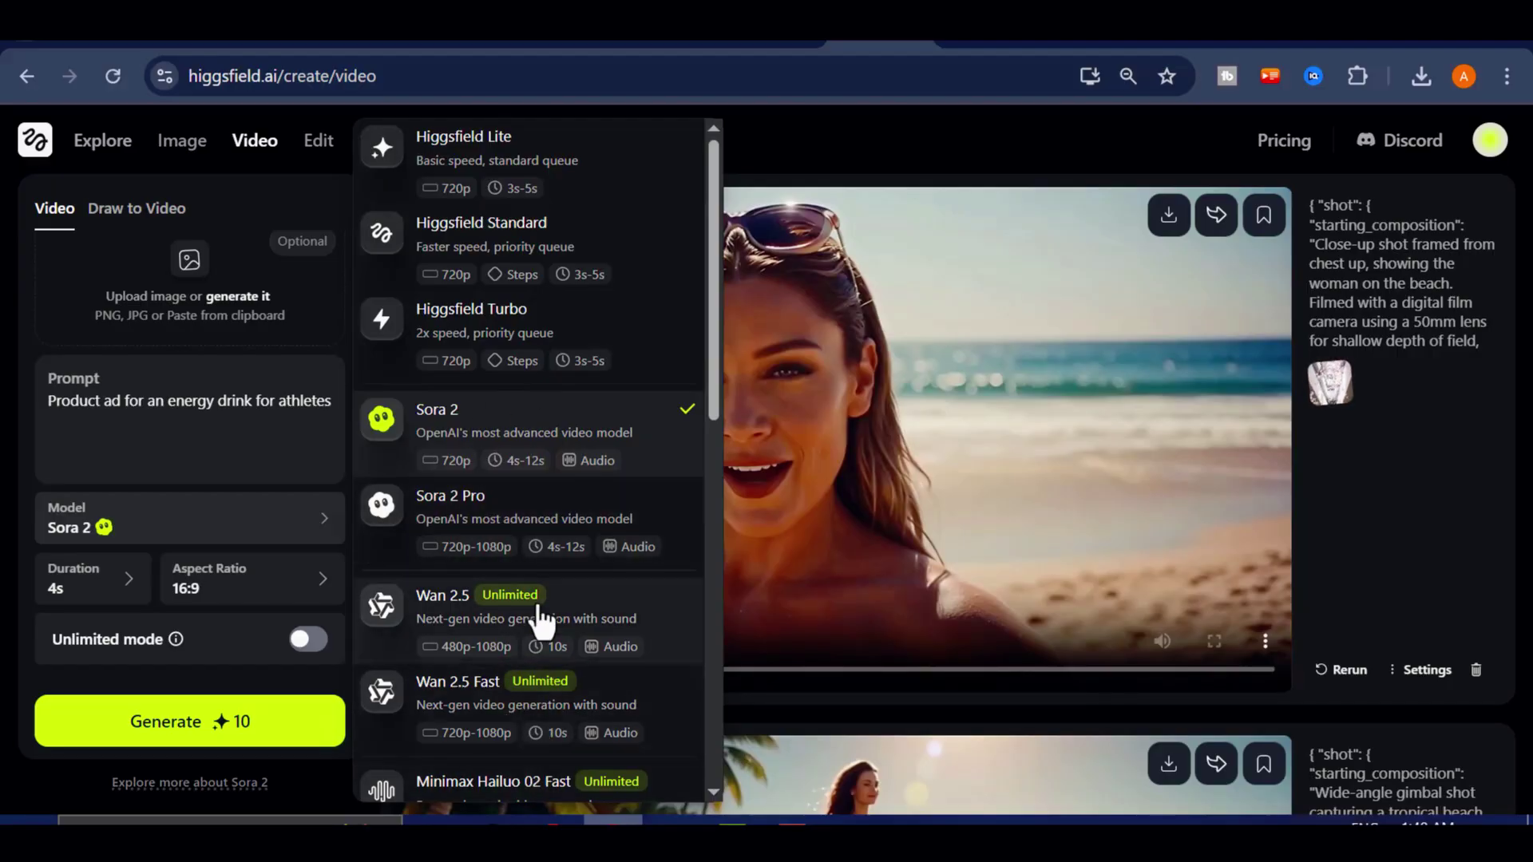
{"action": "left_click", "coordinate": [533, 435]}
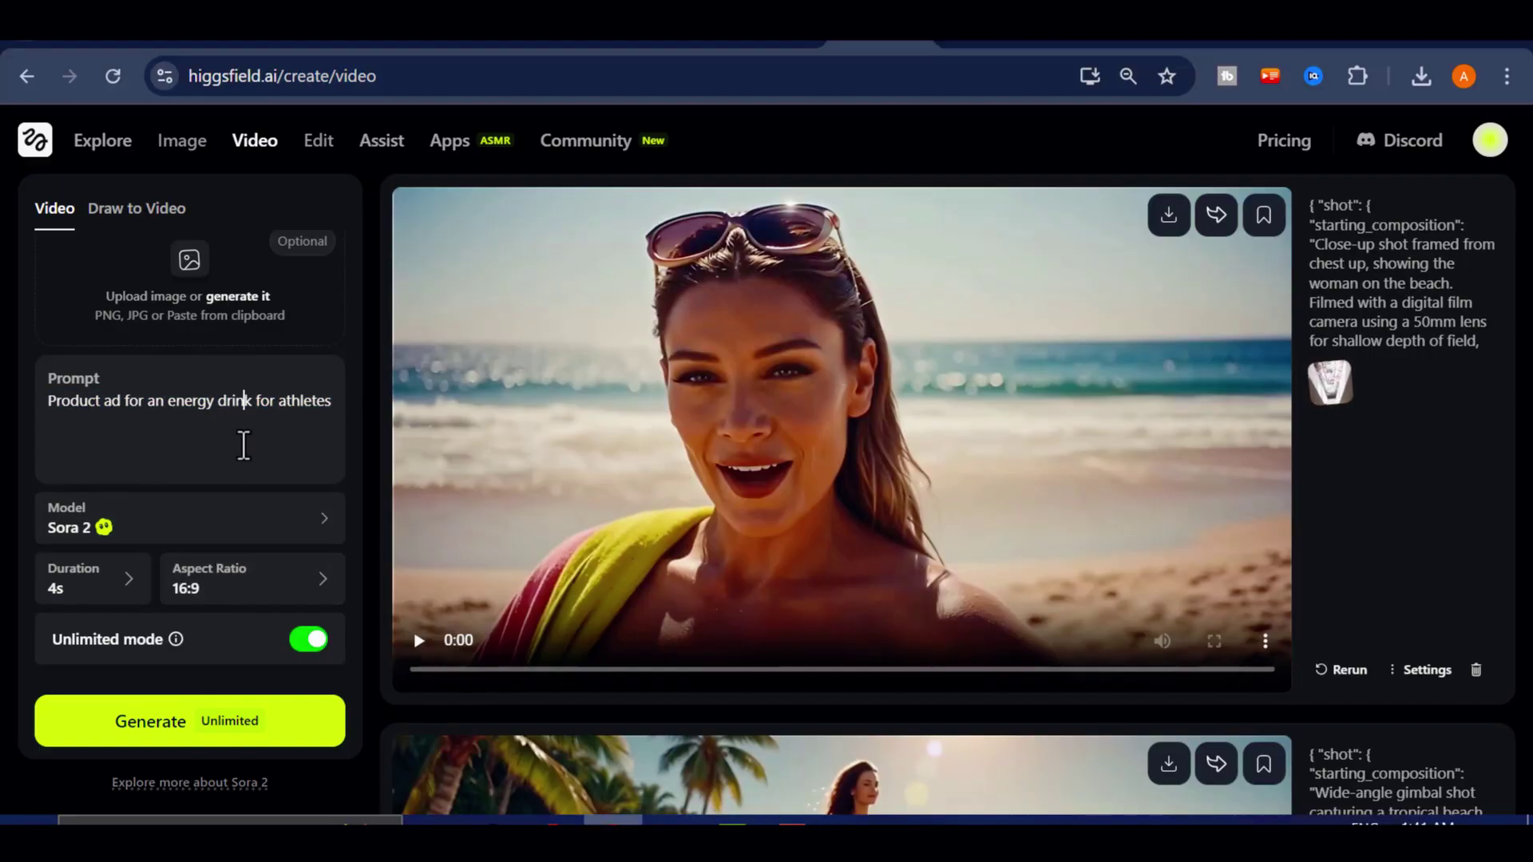
{"action": "left_click", "coordinate": [299, 540]}
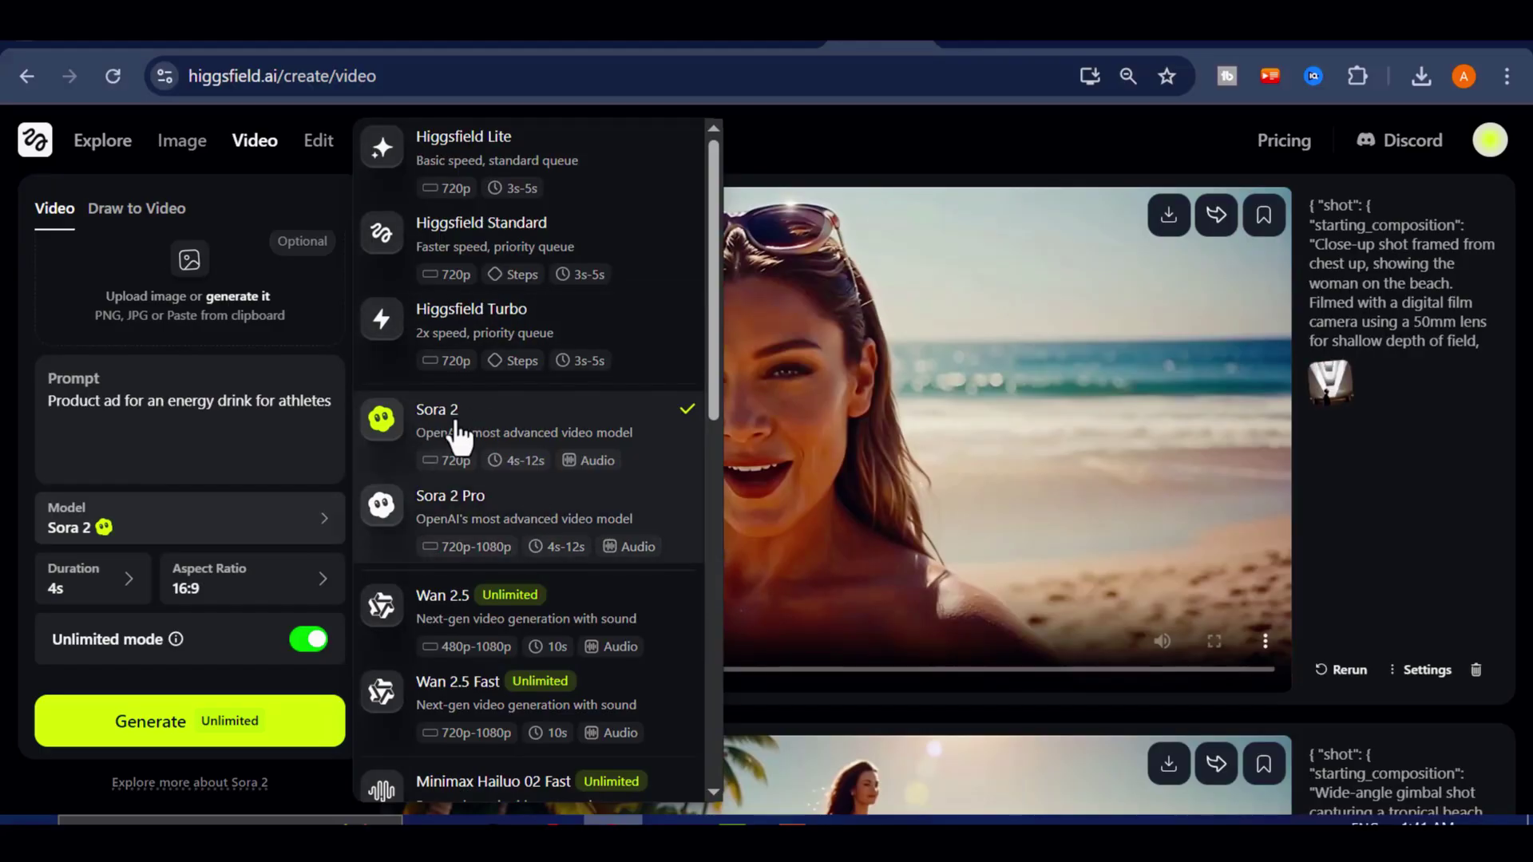
{"action": "left_click", "coordinate": [500, 438]}
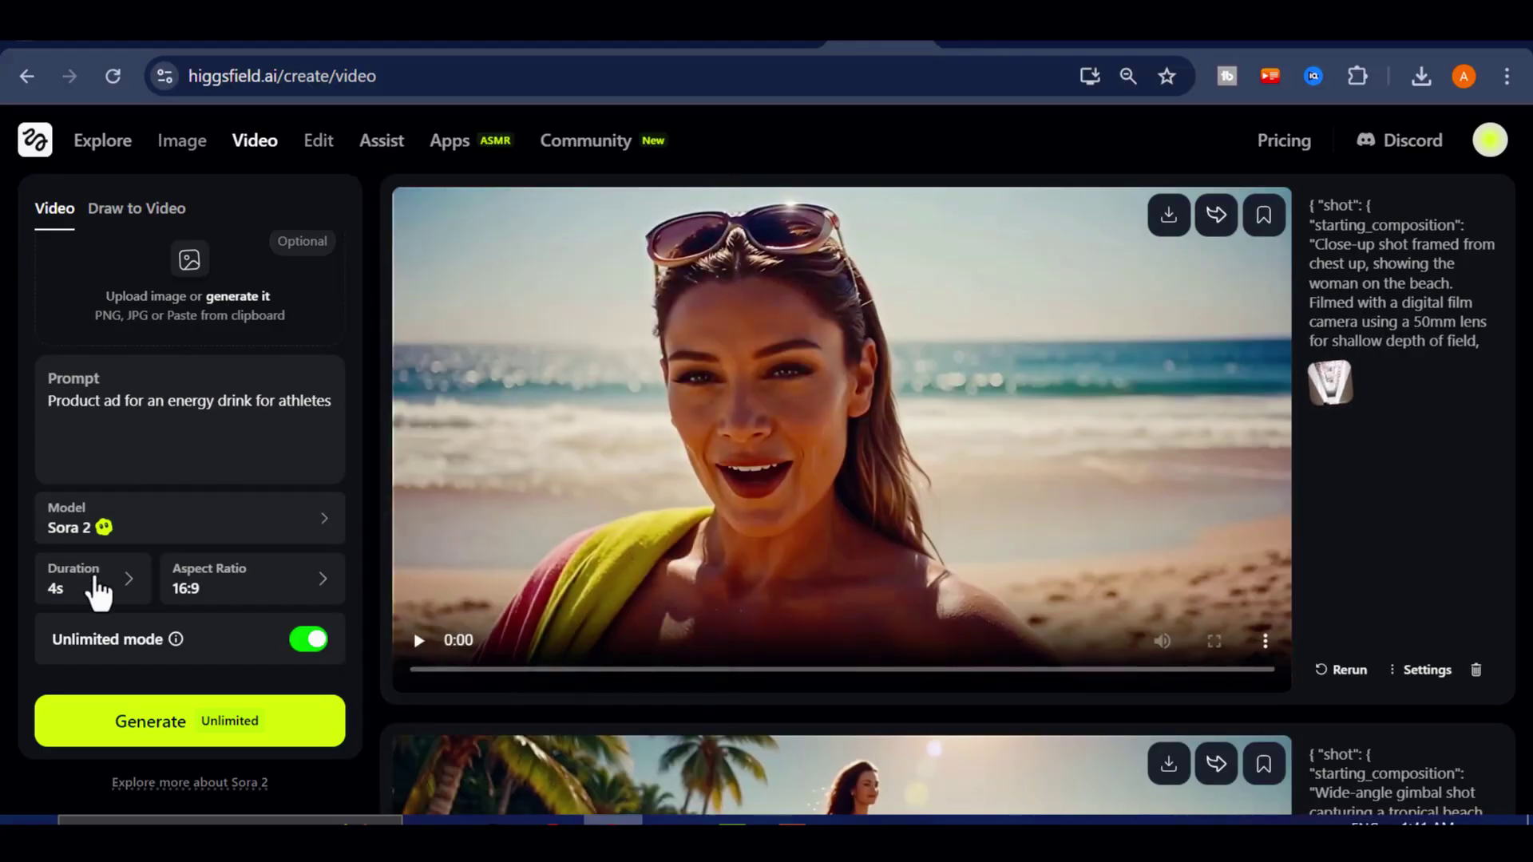
- Set the duration to 12s and keep the 16:9 aspect ratio
{"action": "left_click", "coordinate": [130, 600]}
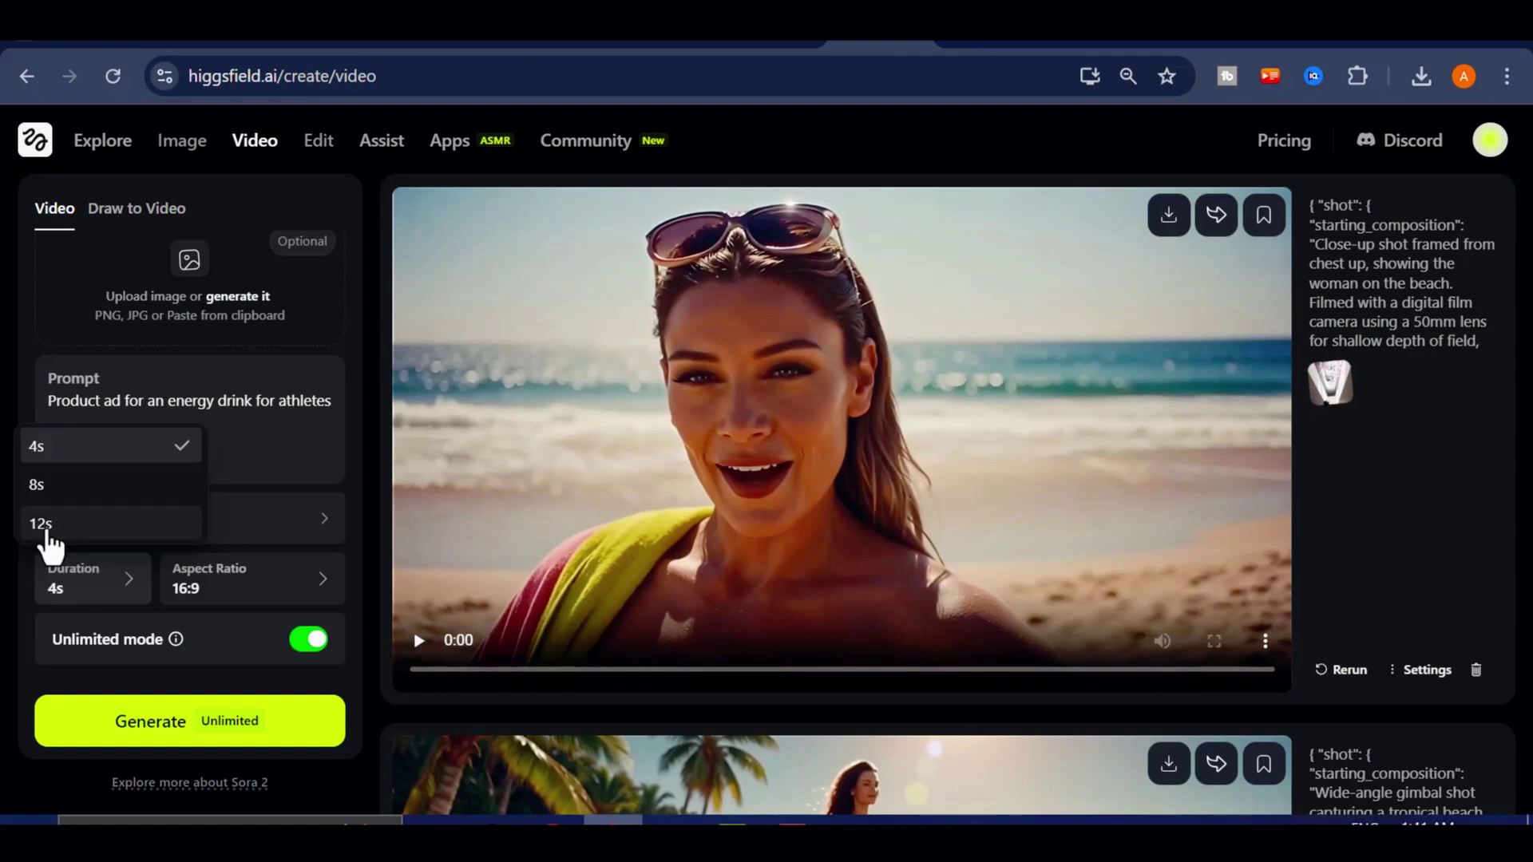
{"action": "left_click", "coordinate": [55, 523]}
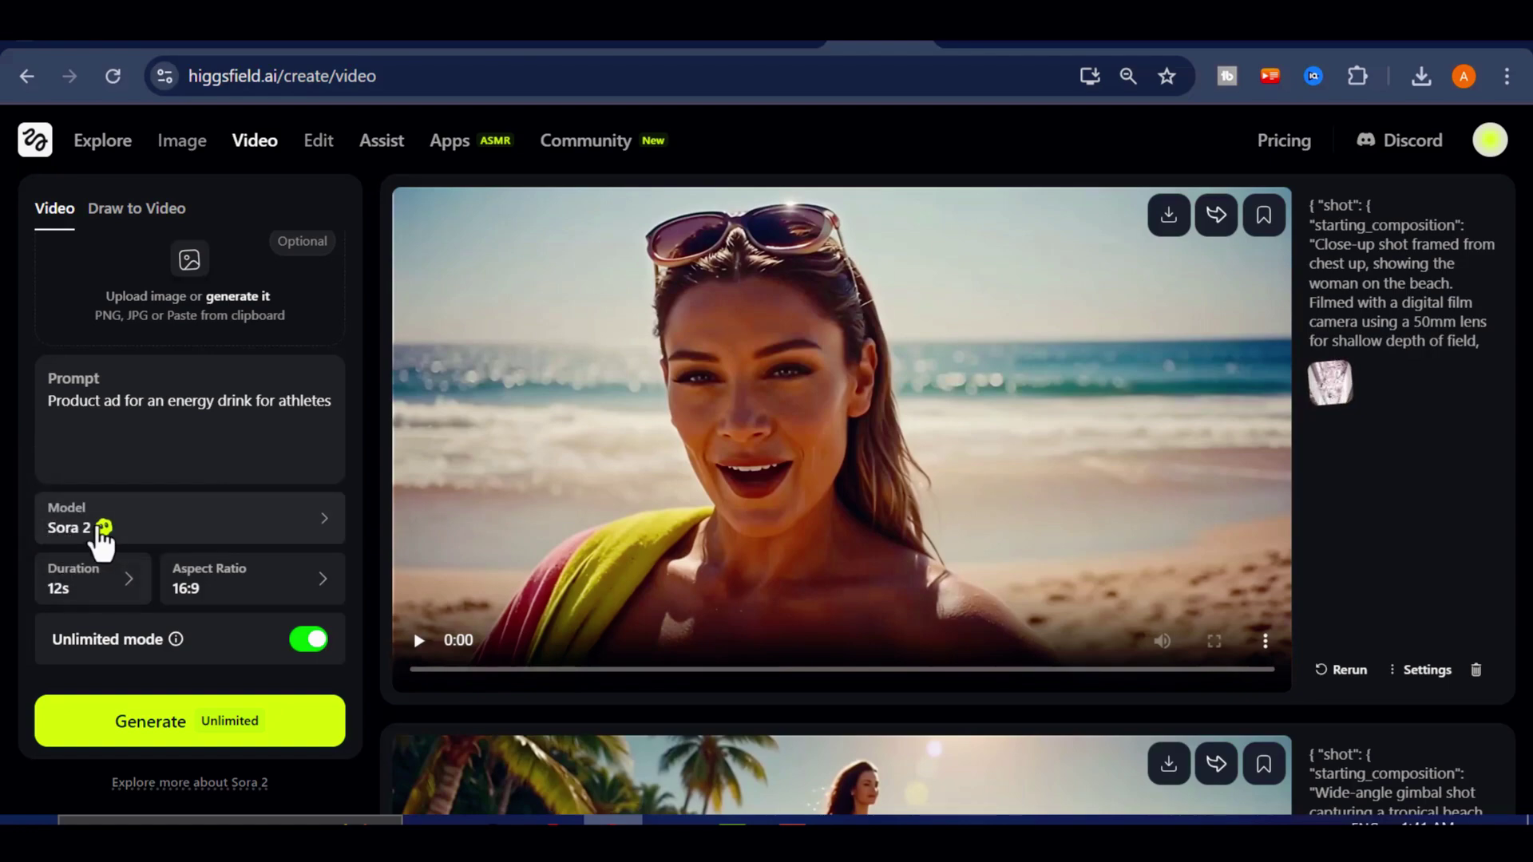
{"action": "left_click", "coordinate": [322, 599]}
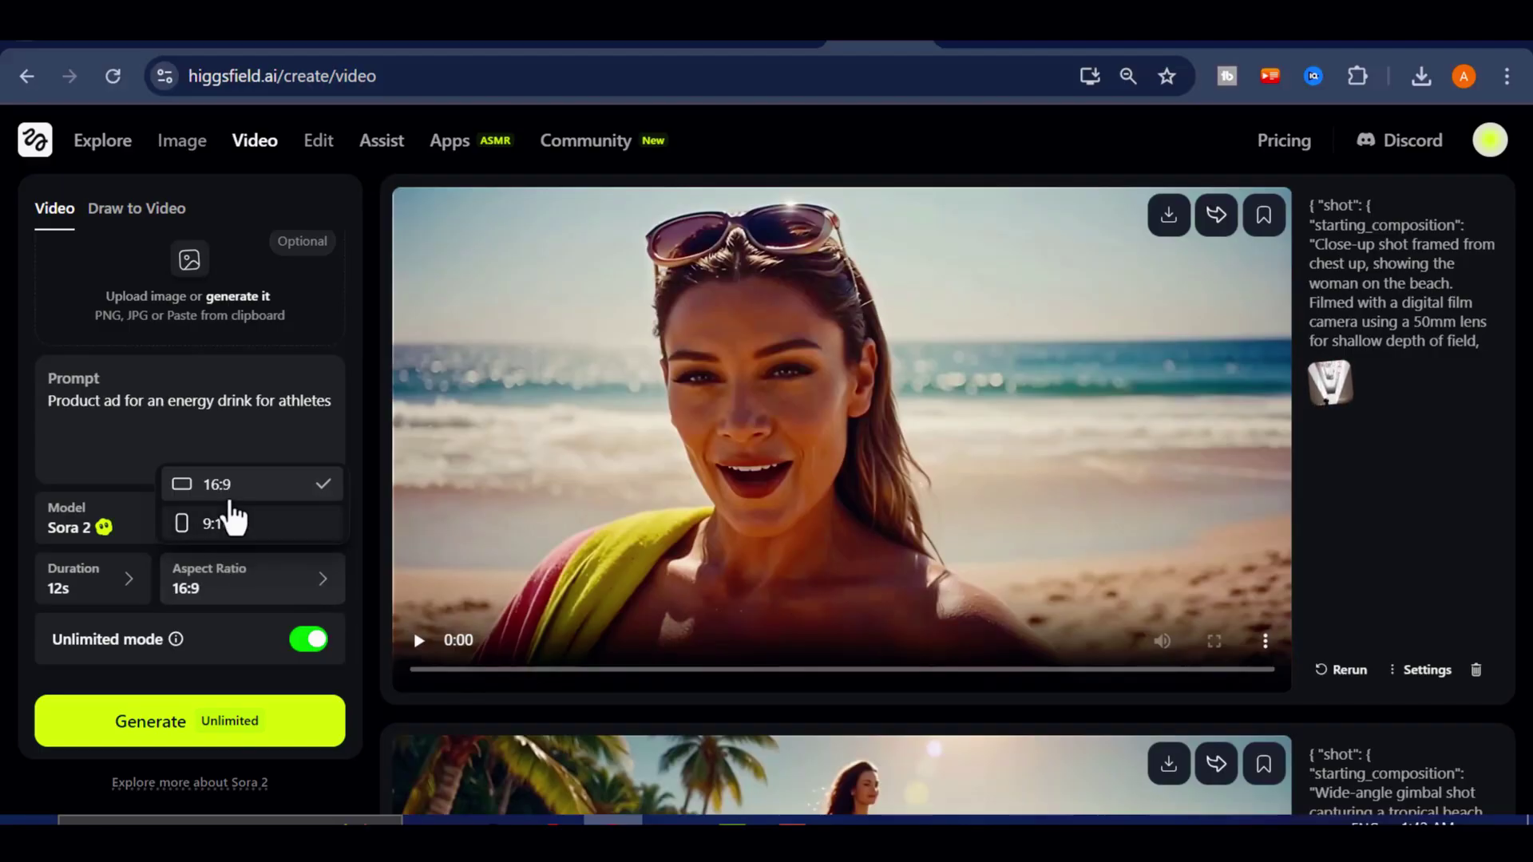
{"action": "left_click", "coordinate": [230, 497]}
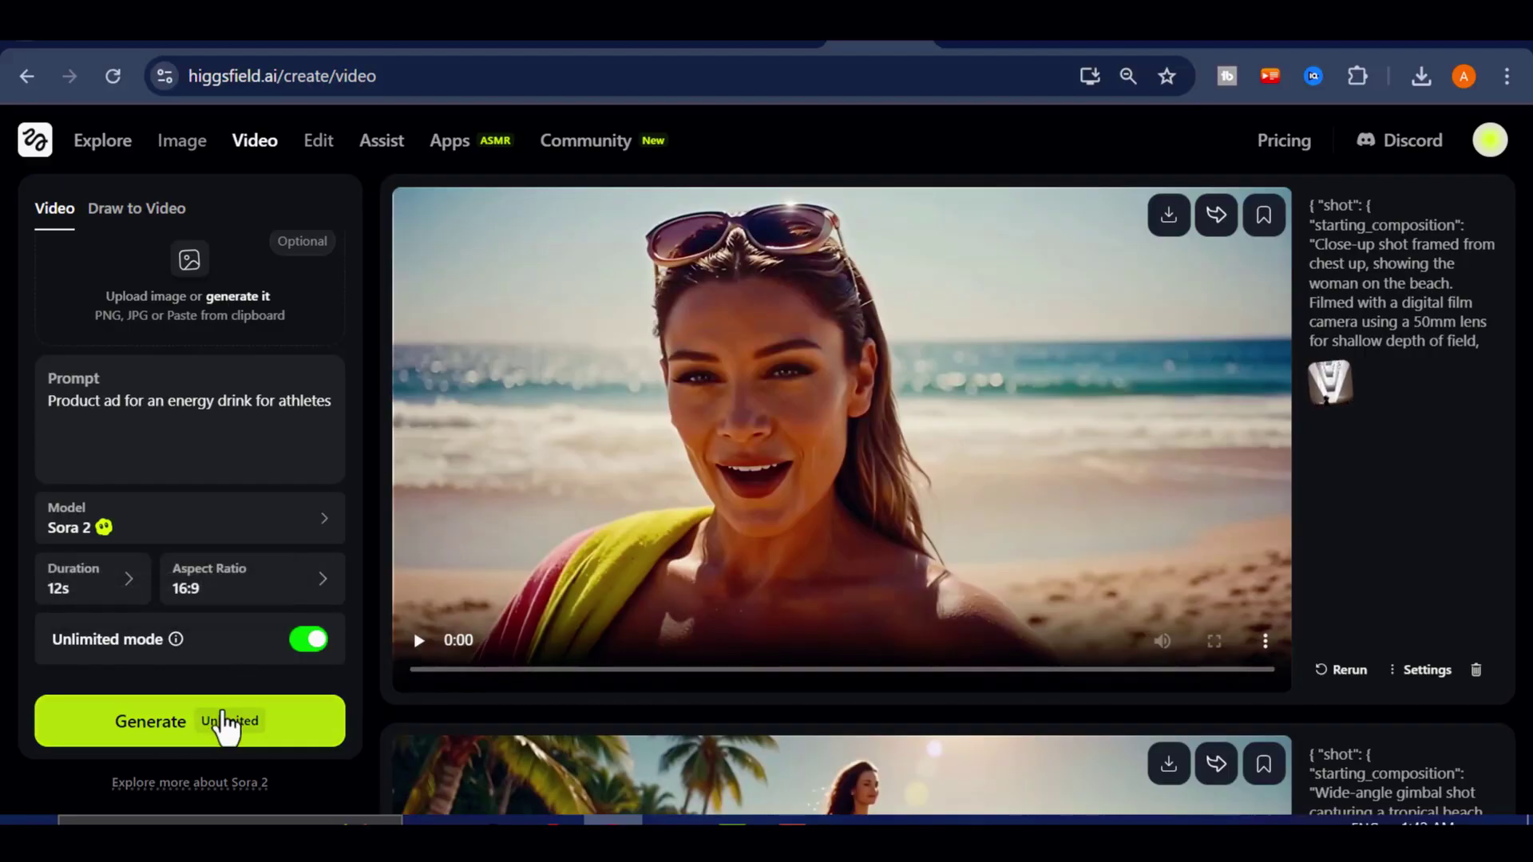
{"action": "mouse_move", "coordinate": [209, 484]}
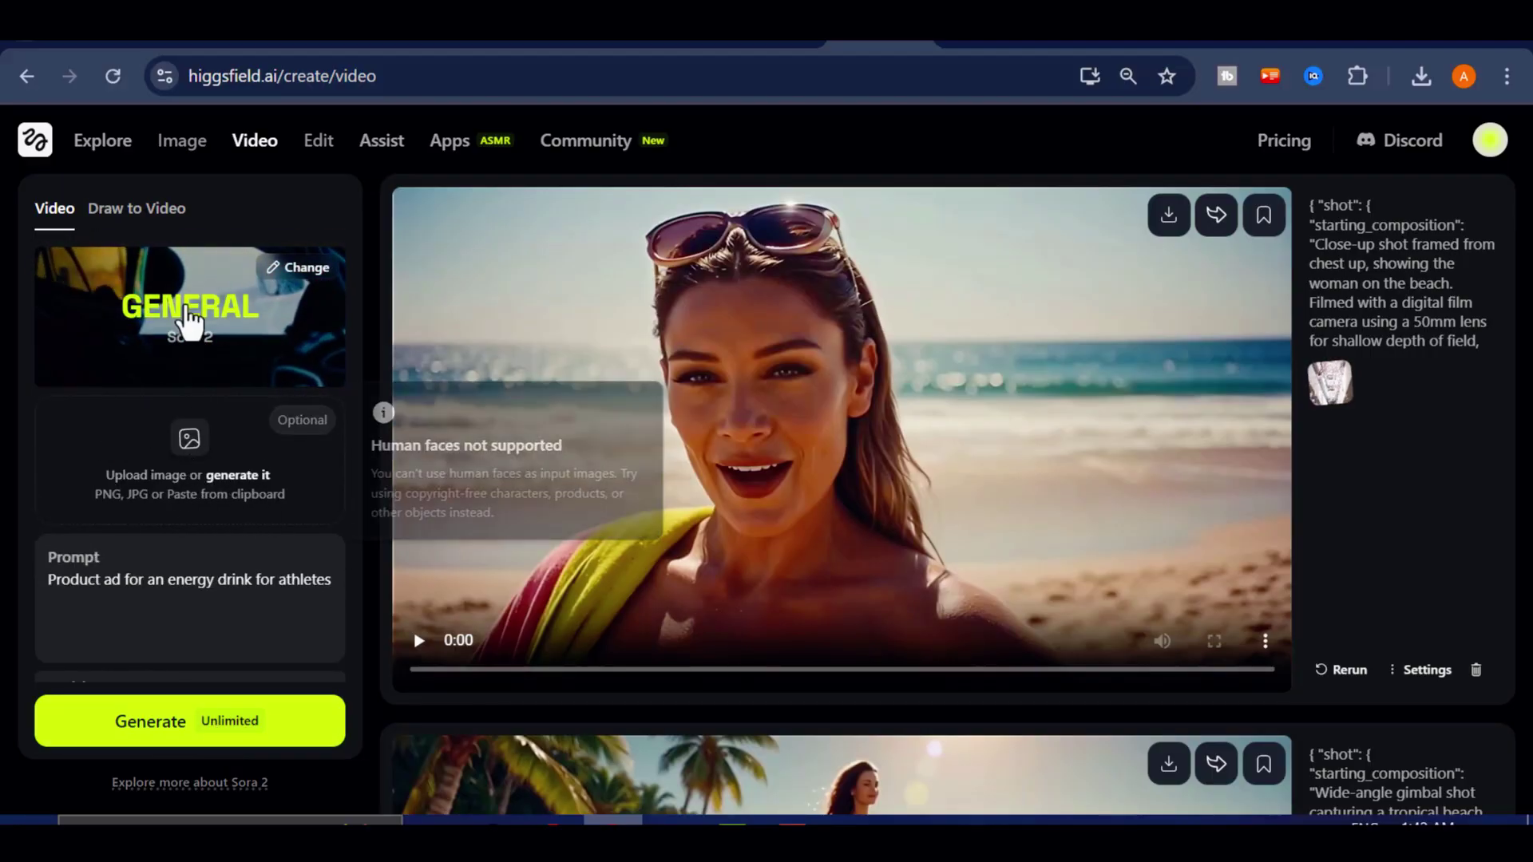
{"action": "scroll", "coordinate": [209, 471], "scroll_direction": "down", "scroll_amount": 2}
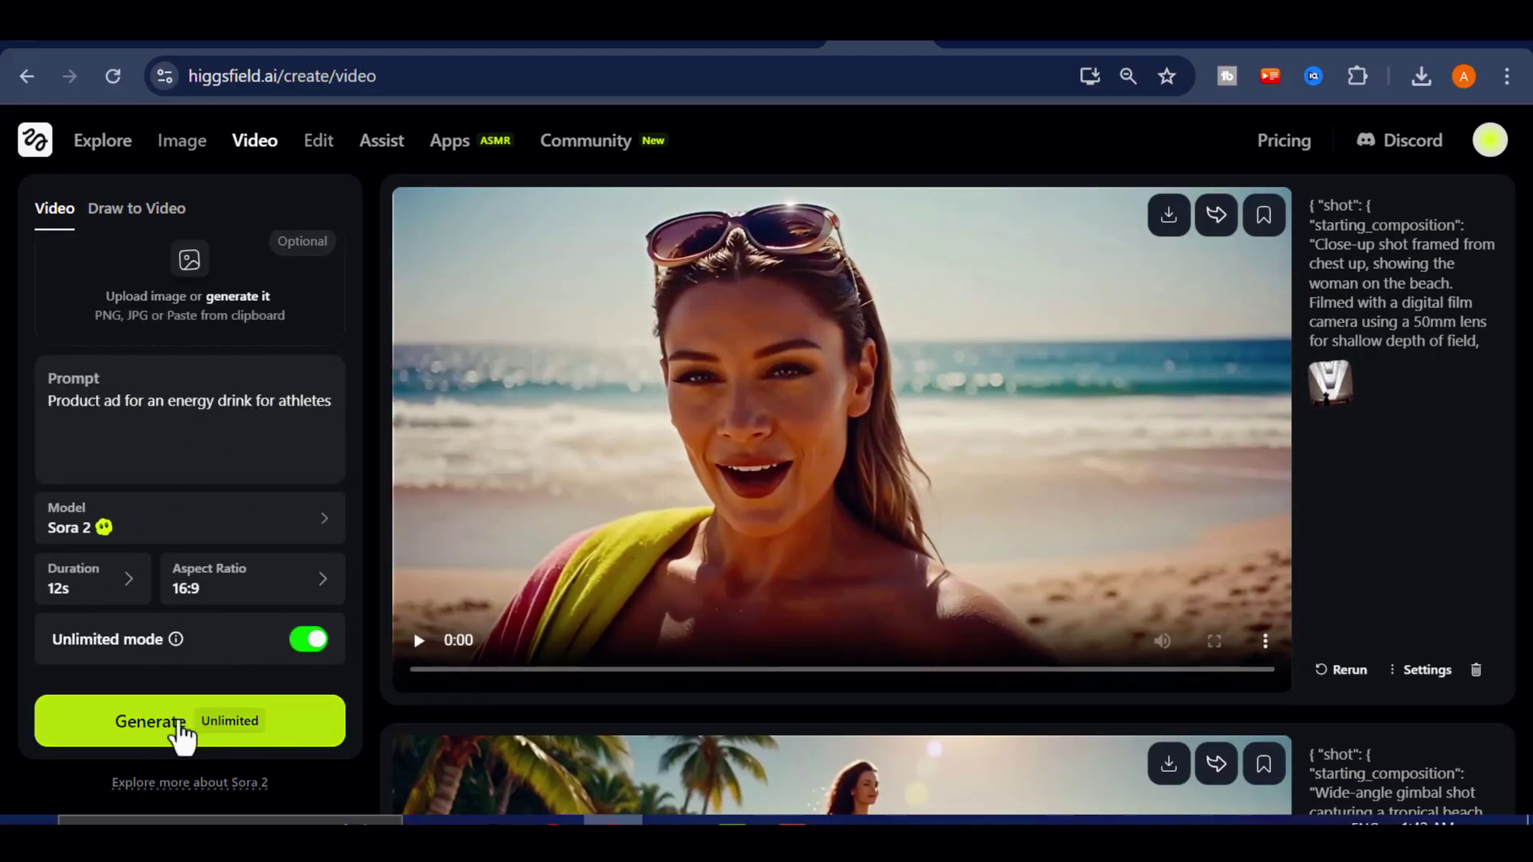
- Generate the energy drink ad video and wait for the Volt Edge clip to render
{"action": "left_click", "coordinate": [181, 727]}
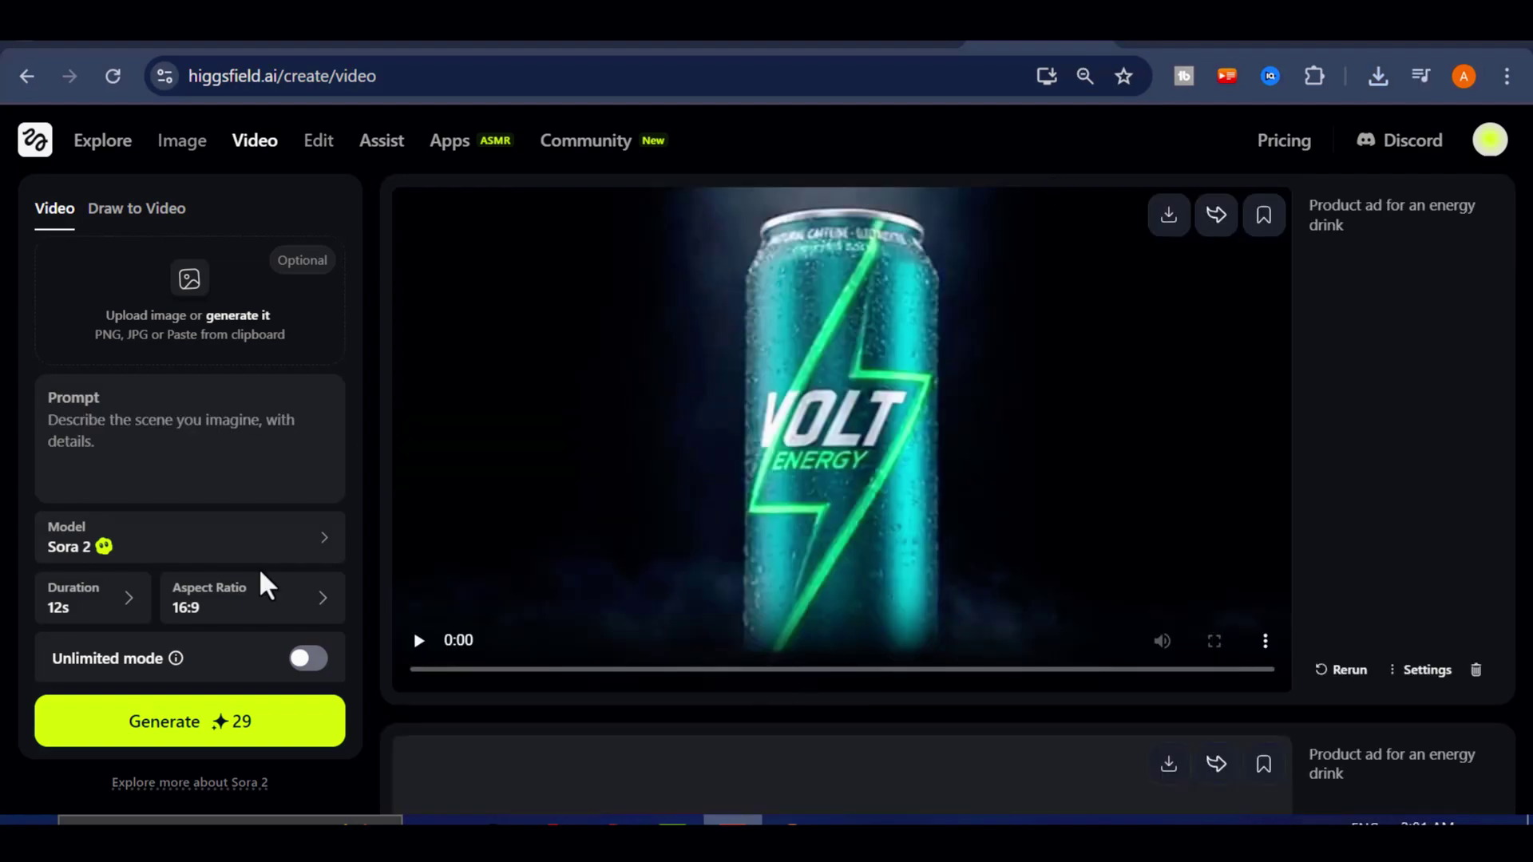
- Paste the dirt bike versus Lamborghini highway race prompt into the Prompt box
{"action": "right_click", "coordinate": [131, 427]}
{"action": "left_click", "coordinate": [172, 541]}
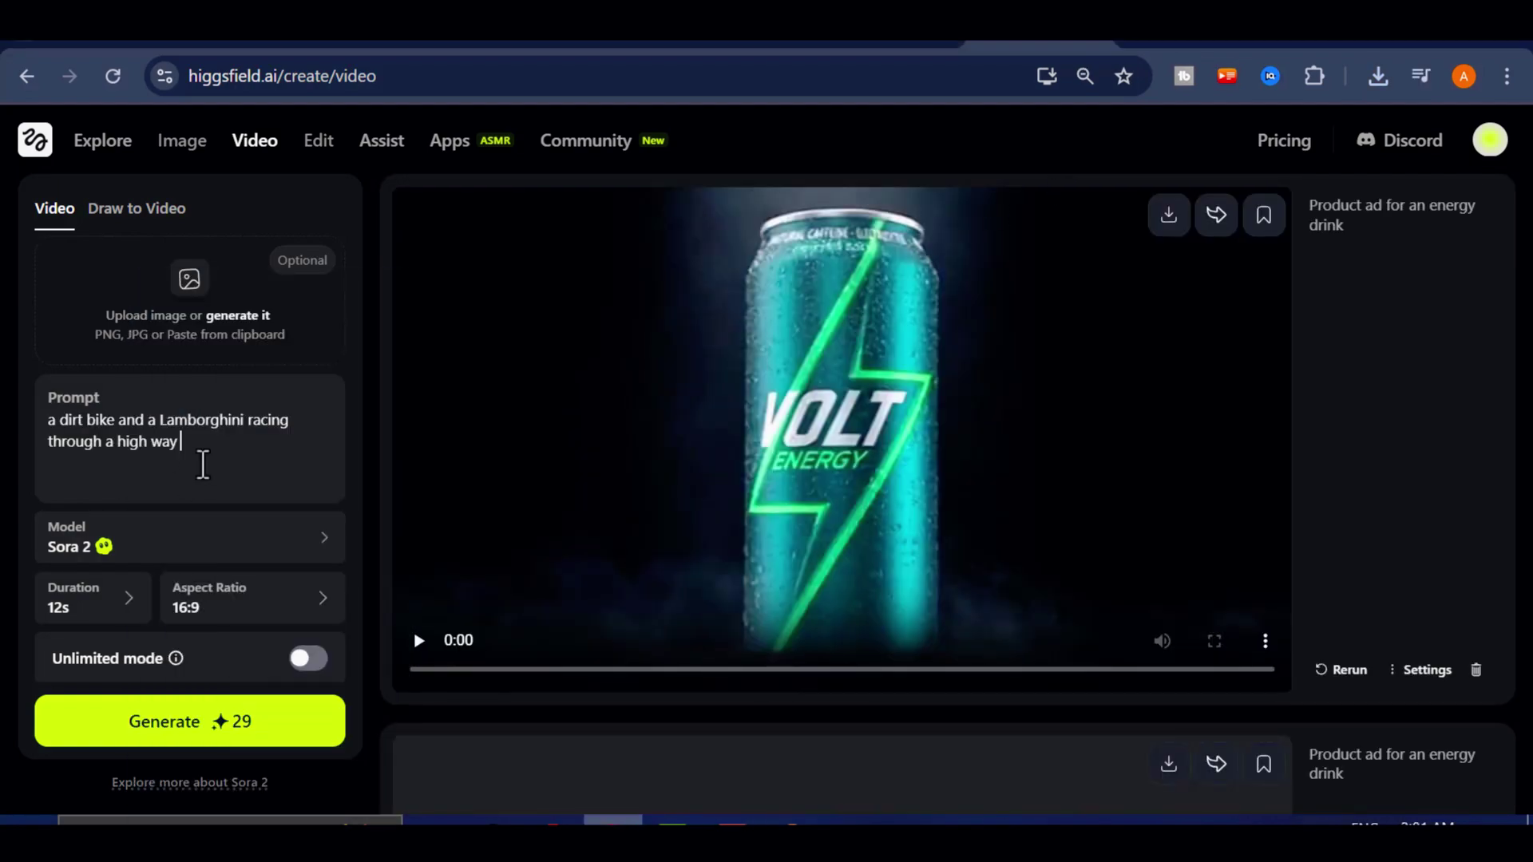
{"action": "scroll", "coordinate": [177, 441], "scroll_direction": "down", "scroll_amount": 1}
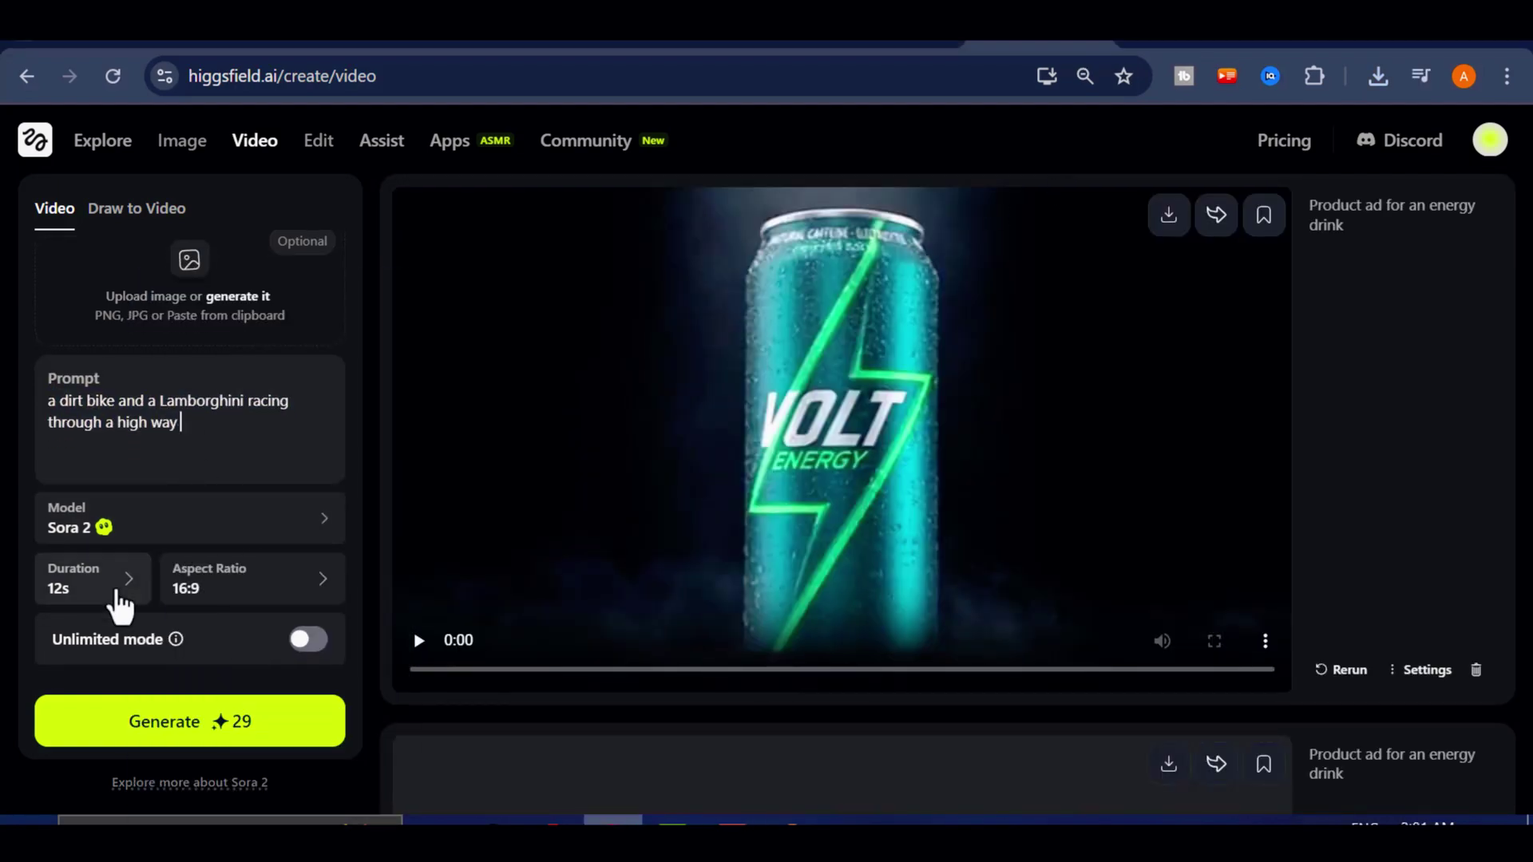
- Confirm 12s duration and 16:9 aspect ratio, then generate the dirt bike video
{"action": "left_click", "coordinate": [135, 589]}
{"action": "left_click", "coordinate": [65, 527]}
{"action": "left_click", "coordinate": [274, 609]}
{"action": "left_click", "coordinate": [251, 495]}
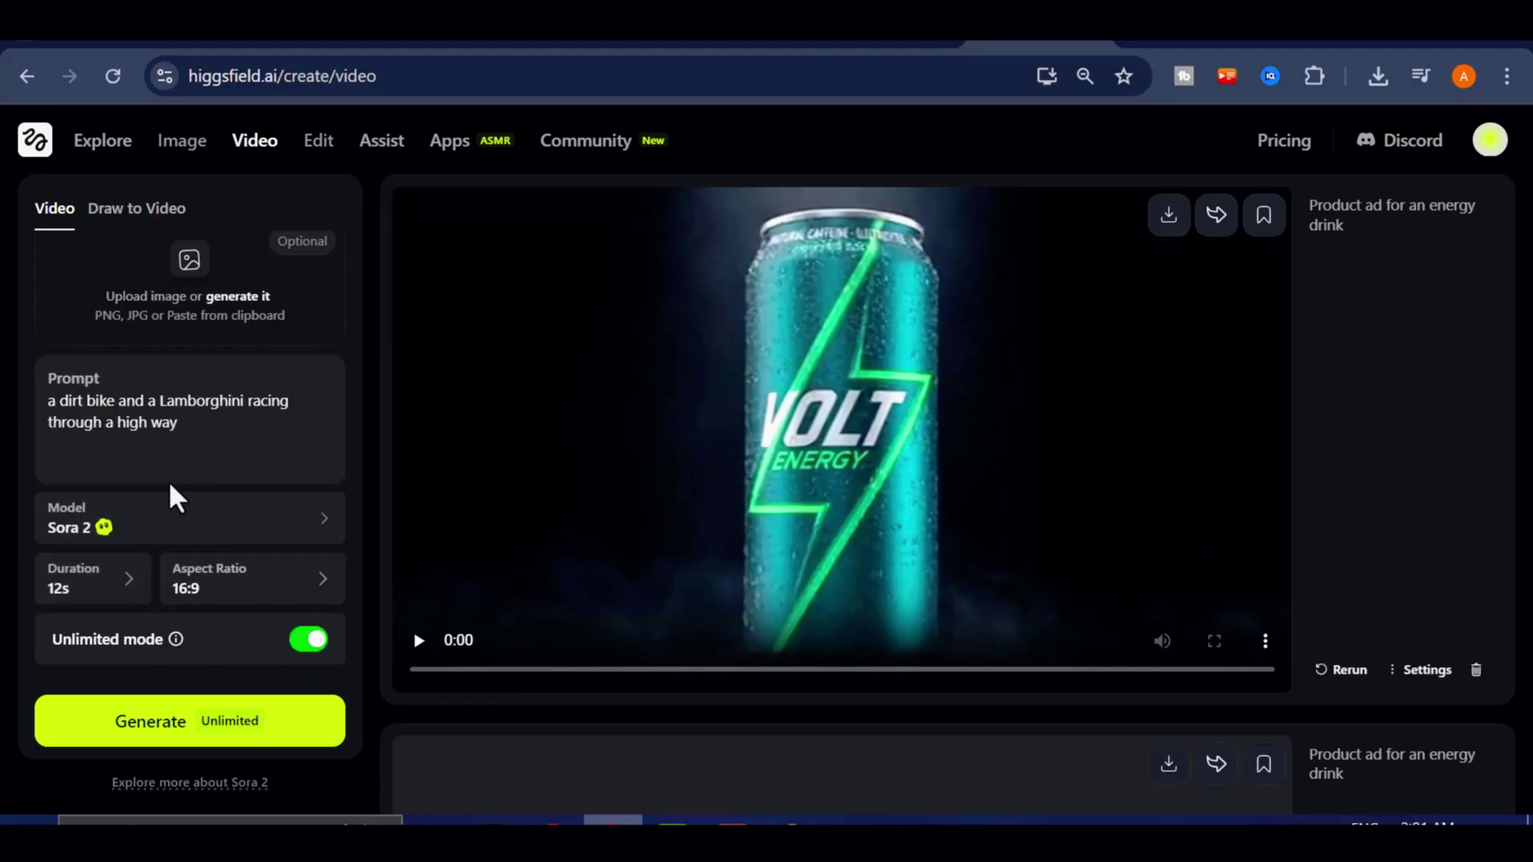
{"action": "left_click", "coordinate": [182, 726]}
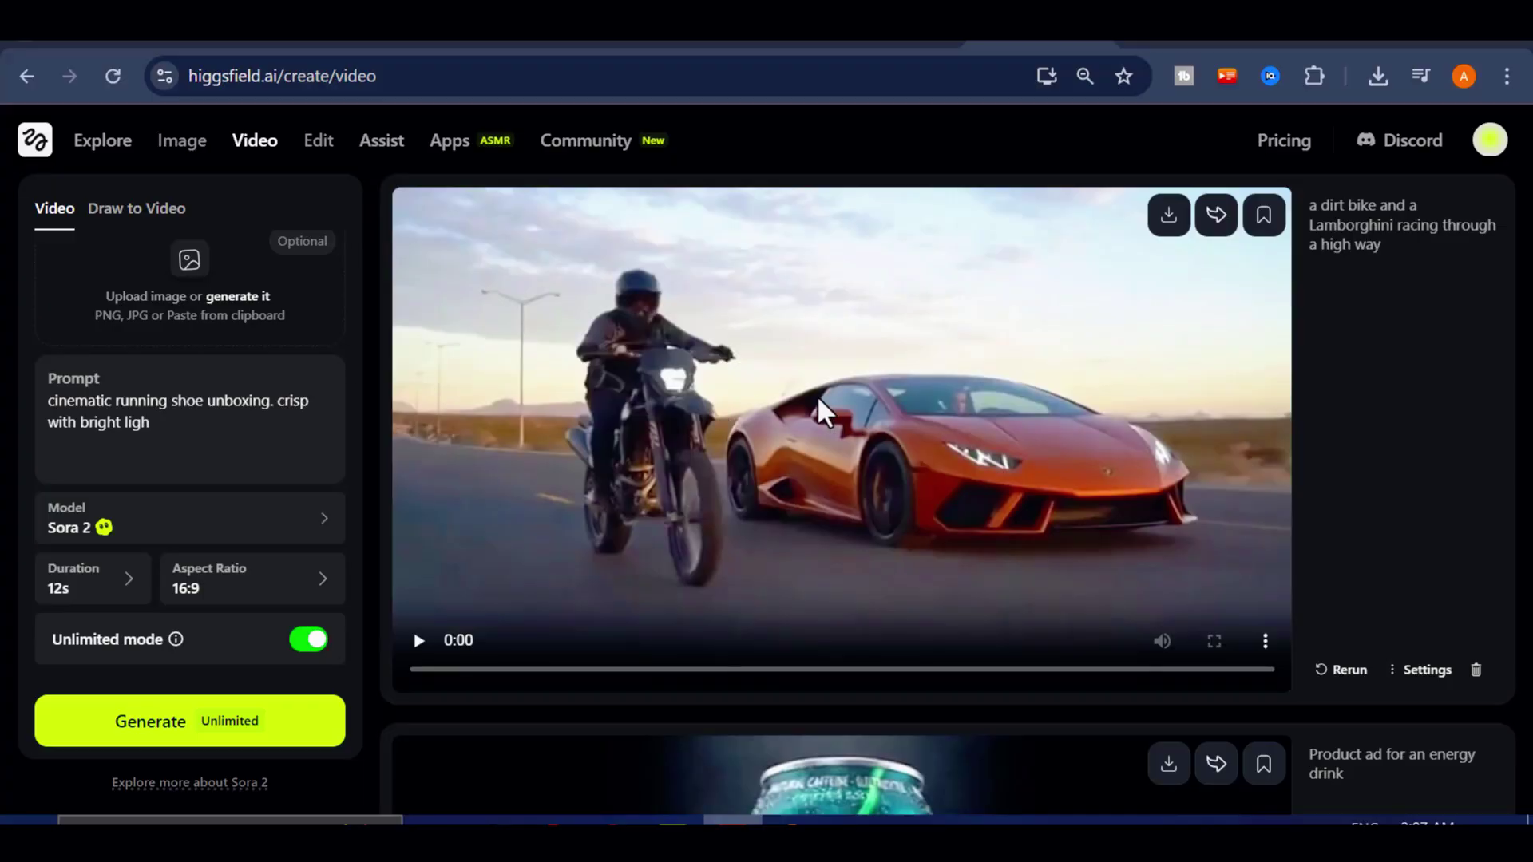
- Paste the cinematic running shoe unboxing prompt into the Prompt box
{"action": "scroll", "coordinate": [822, 451], "scroll_direction": "down", "scroll_amount": 2}
{"action": "scroll", "coordinate": [873, 485], "scroll_direction": "up", "scroll_amount": 2}
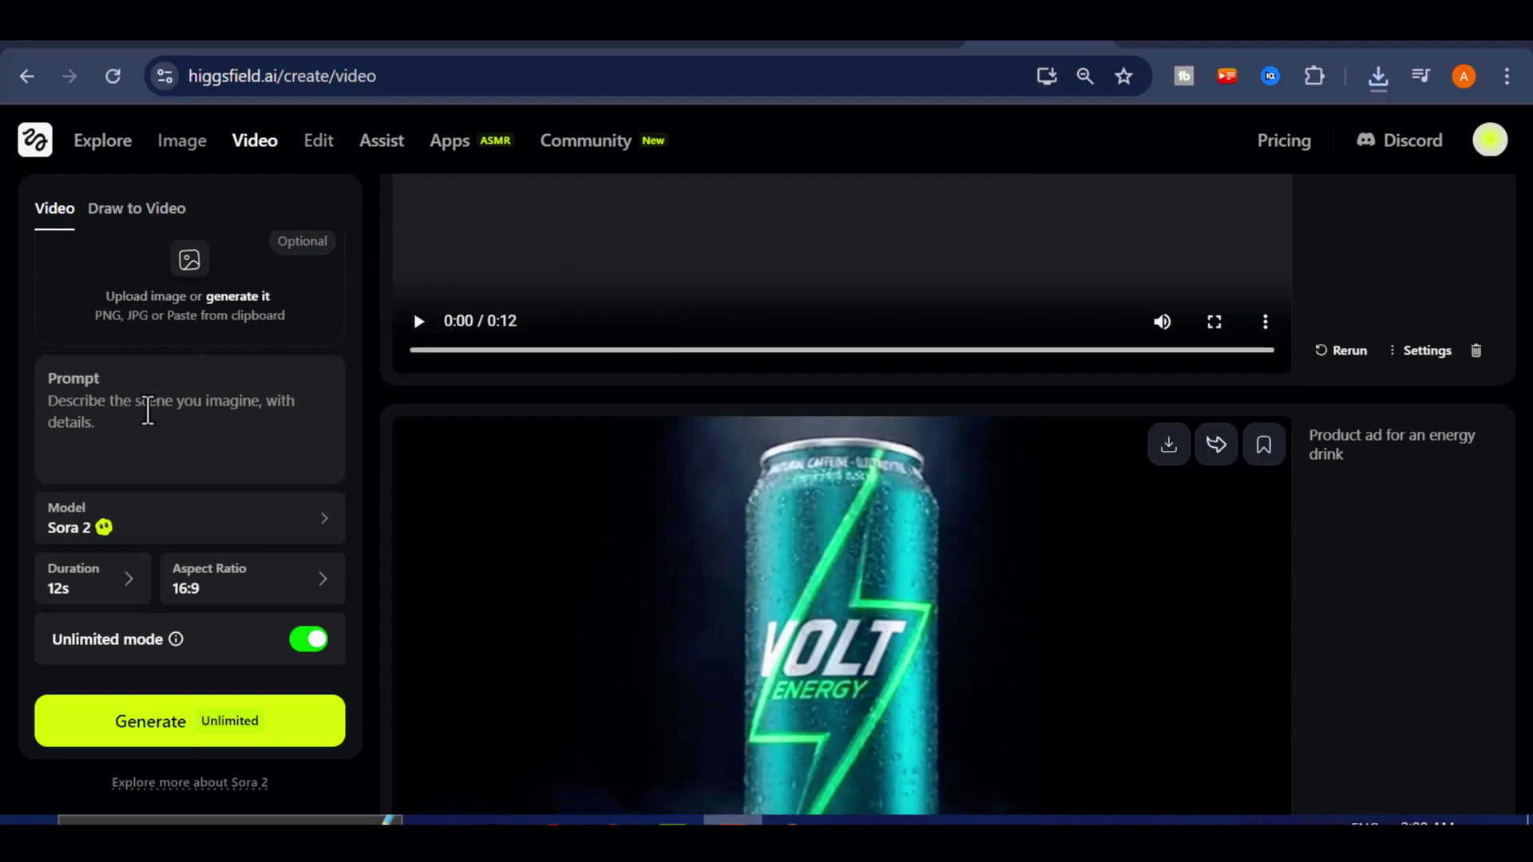
{"action": "scroll", "coordinate": [215, 421], "scroll_direction": "down", "scroll_amount": 2}
{"action": "right_click", "coordinate": [106, 411]}
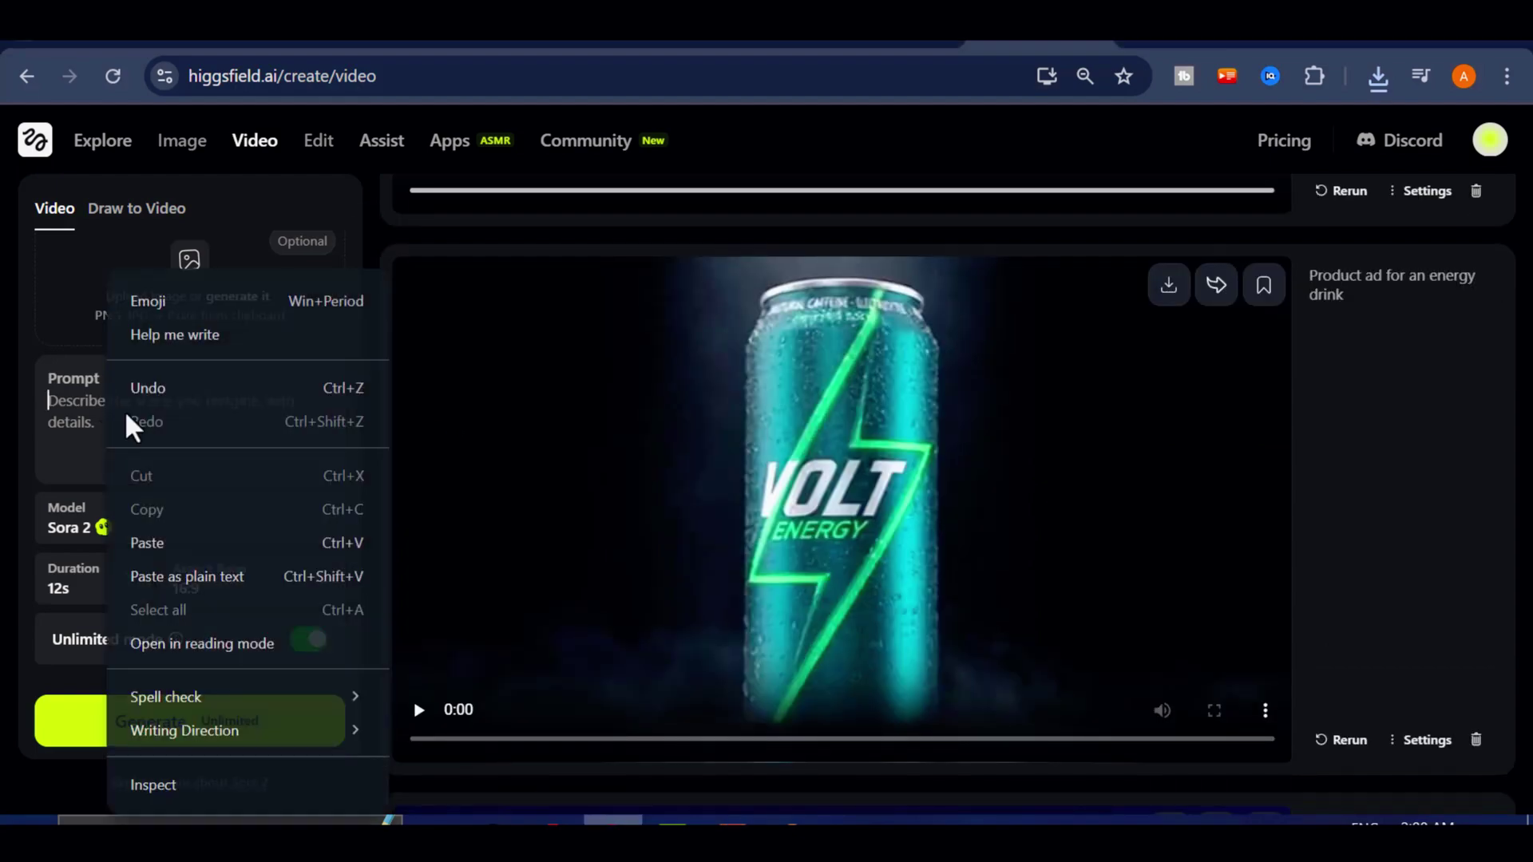
{"action": "left_click", "coordinate": [126, 543]}
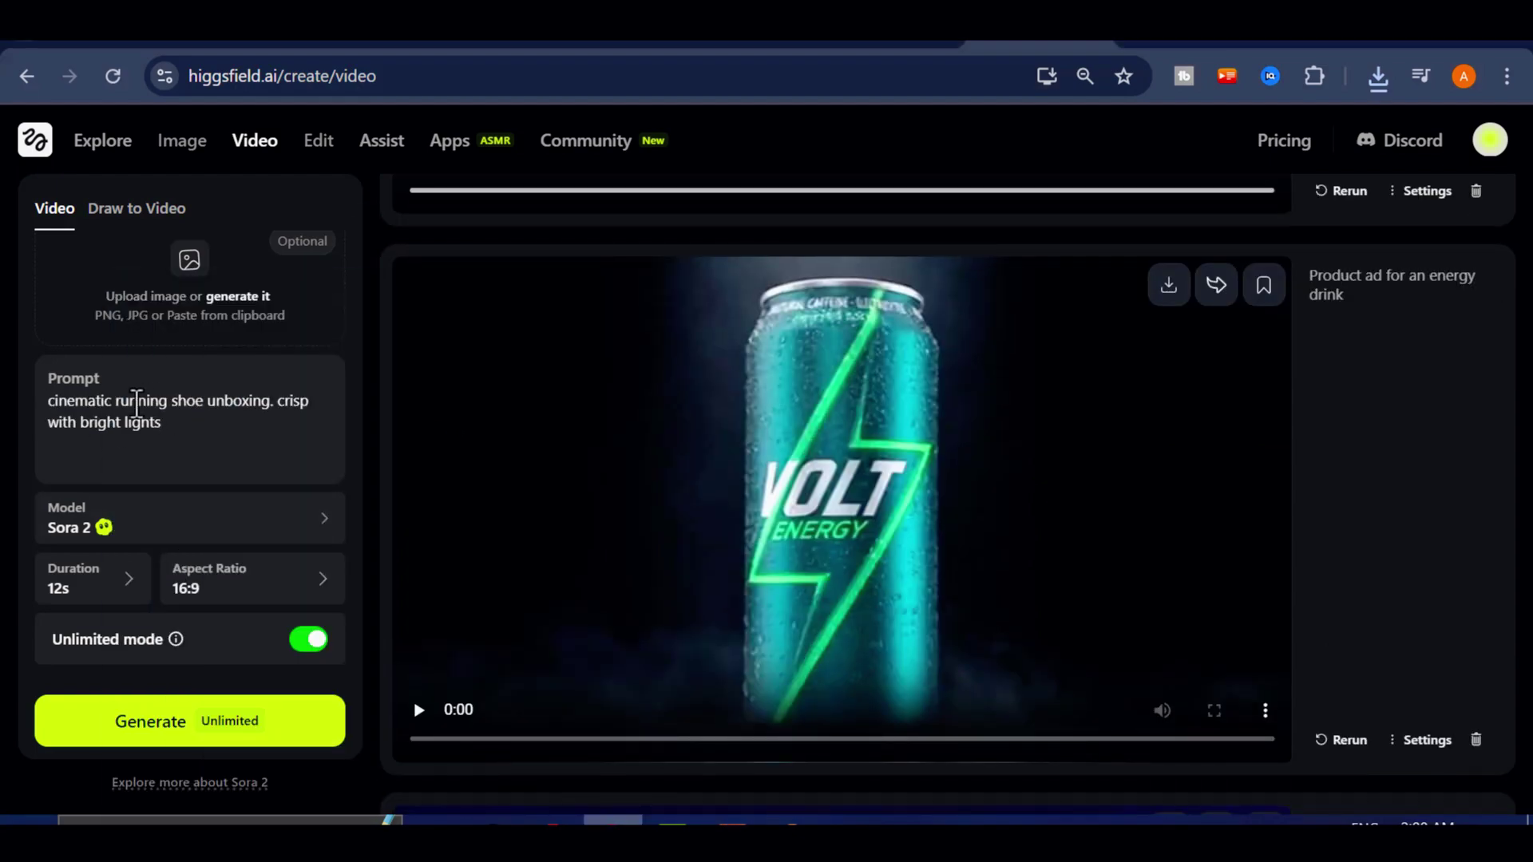
- Switch the video model to Sora 2 Pro
{"action": "left_click", "coordinate": [231, 531]}
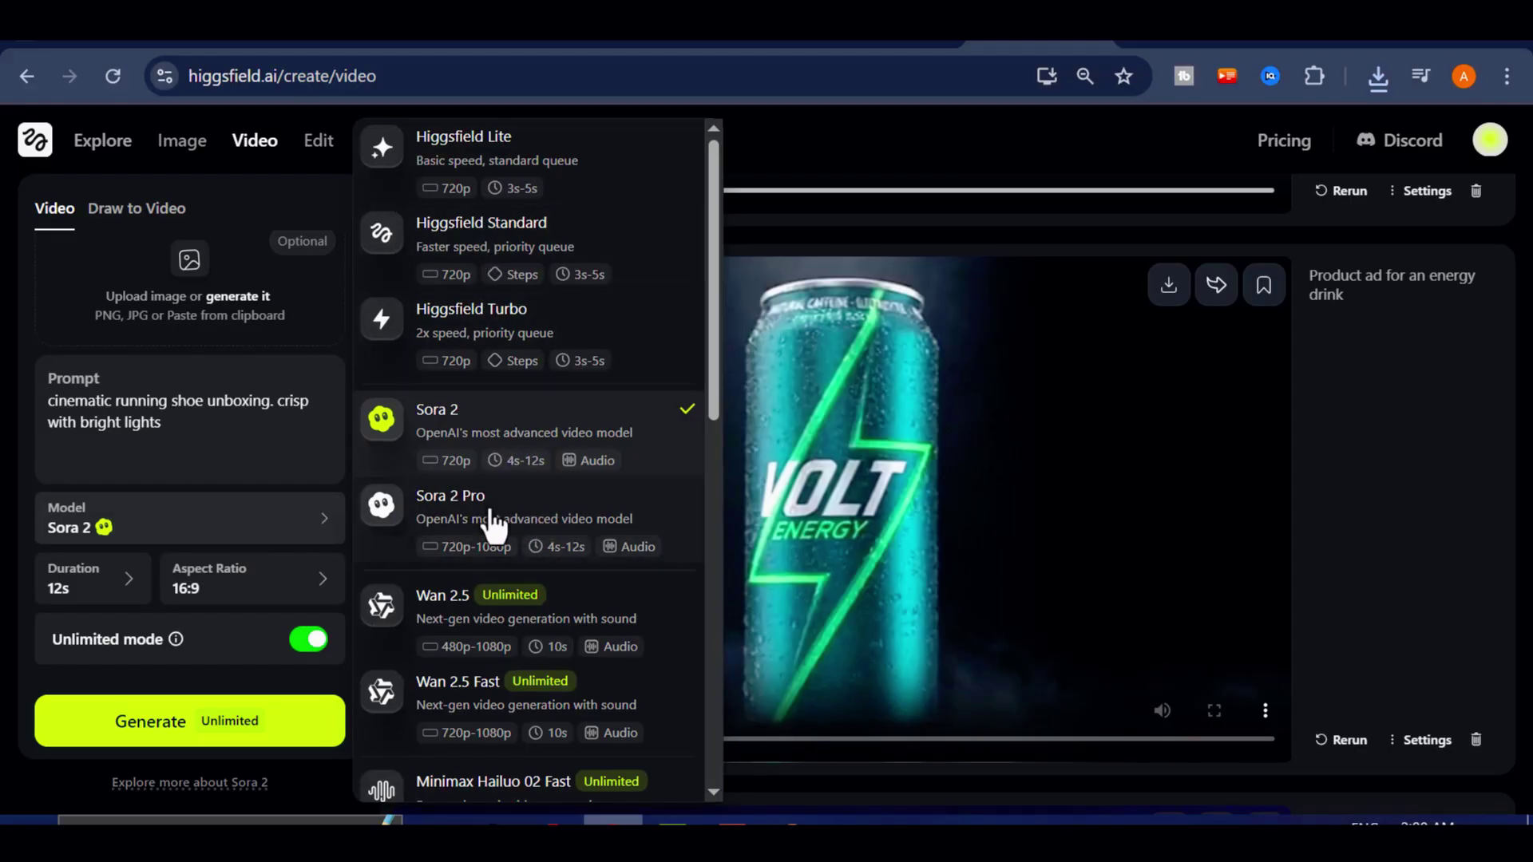
{"action": "left_click", "coordinate": [533, 516]}
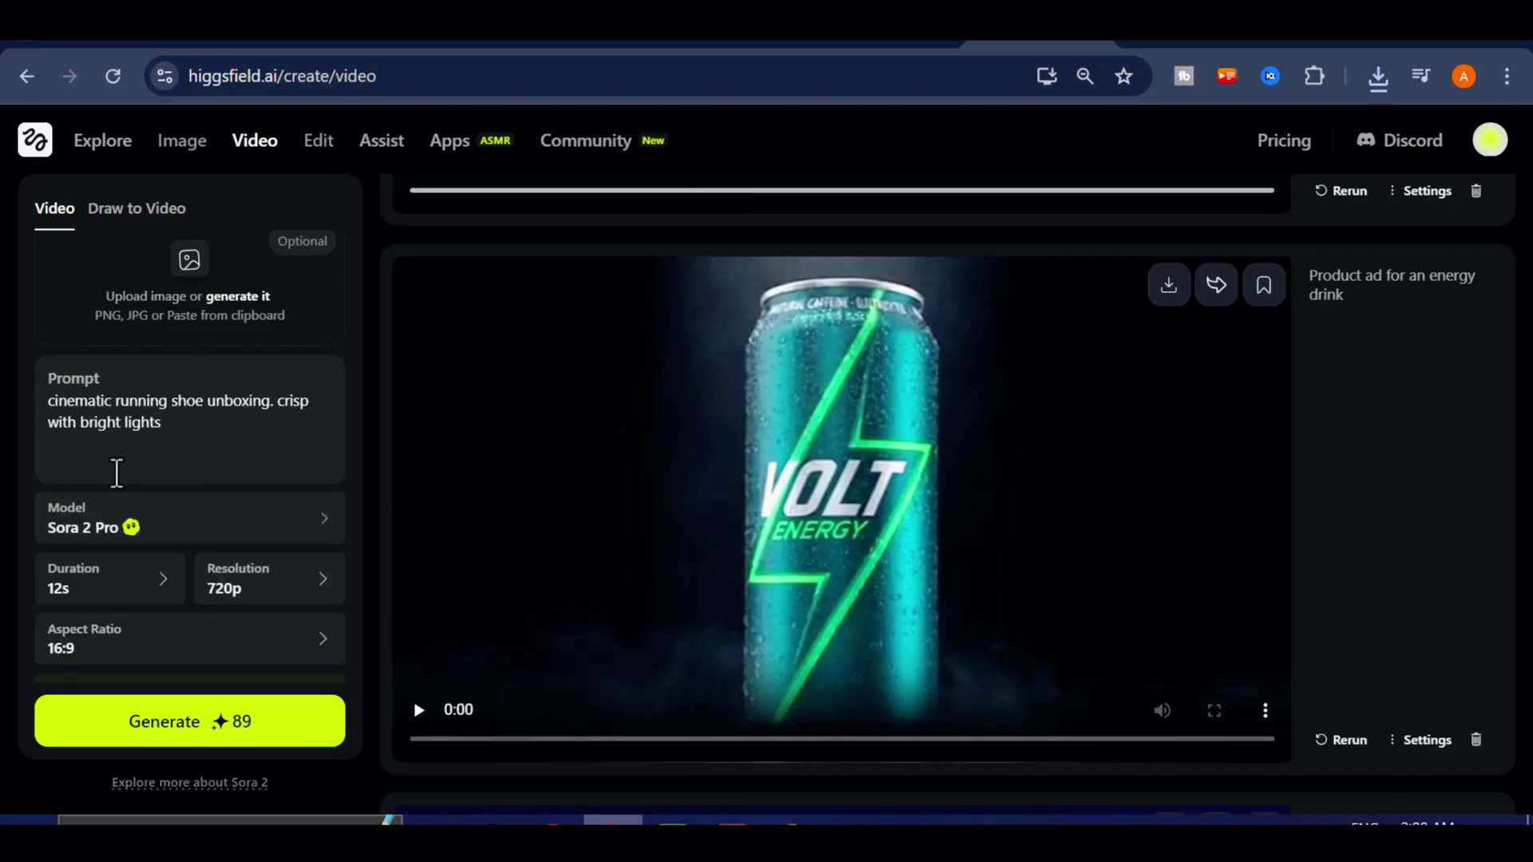
{"action": "left_click", "coordinate": [116, 473]}
- Keep 720p resolution and wait for the 12-second shoe-unboxing clip to appear in the feed
{"action": "left_click", "coordinate": [316, 598]}
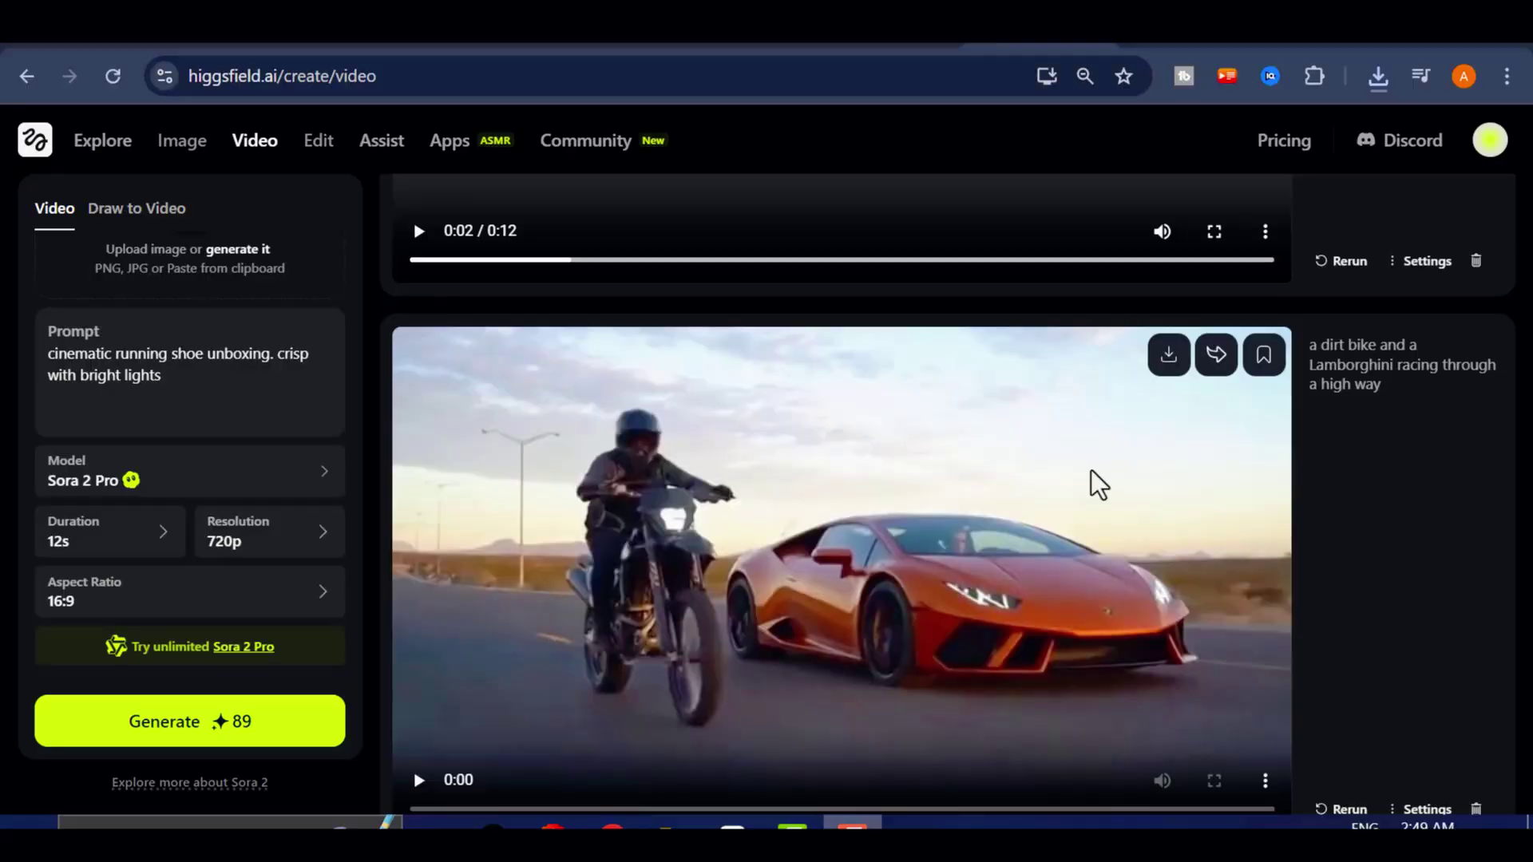
{"action": "scroll", "coordinate": [1090, 469], "scroll_direction": "up", "scroll_amount": 1}
{"action": "scroll", "coordinate": [1091, 469], "scroll_direction": "down", "scroll_amount": 1}
{"action": "scroll", "coordinate": [1093, 473], "scroll_direction": "up", "scroll_amount": 4}
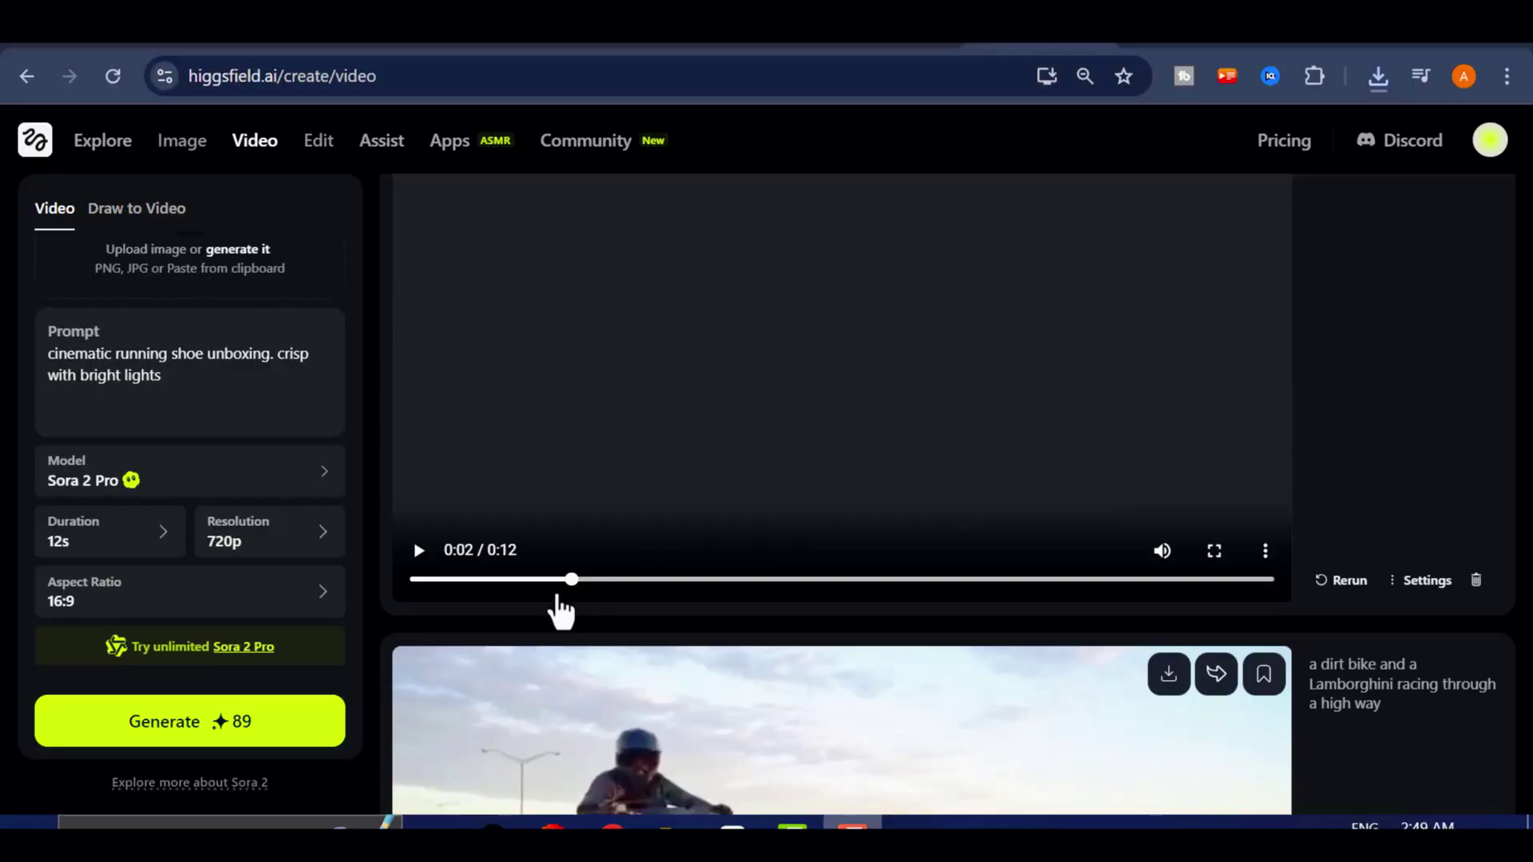
{"action": "scroll", "coordinate": [399, 631], "scroll_direction": "down", "scroll_amount": 14}
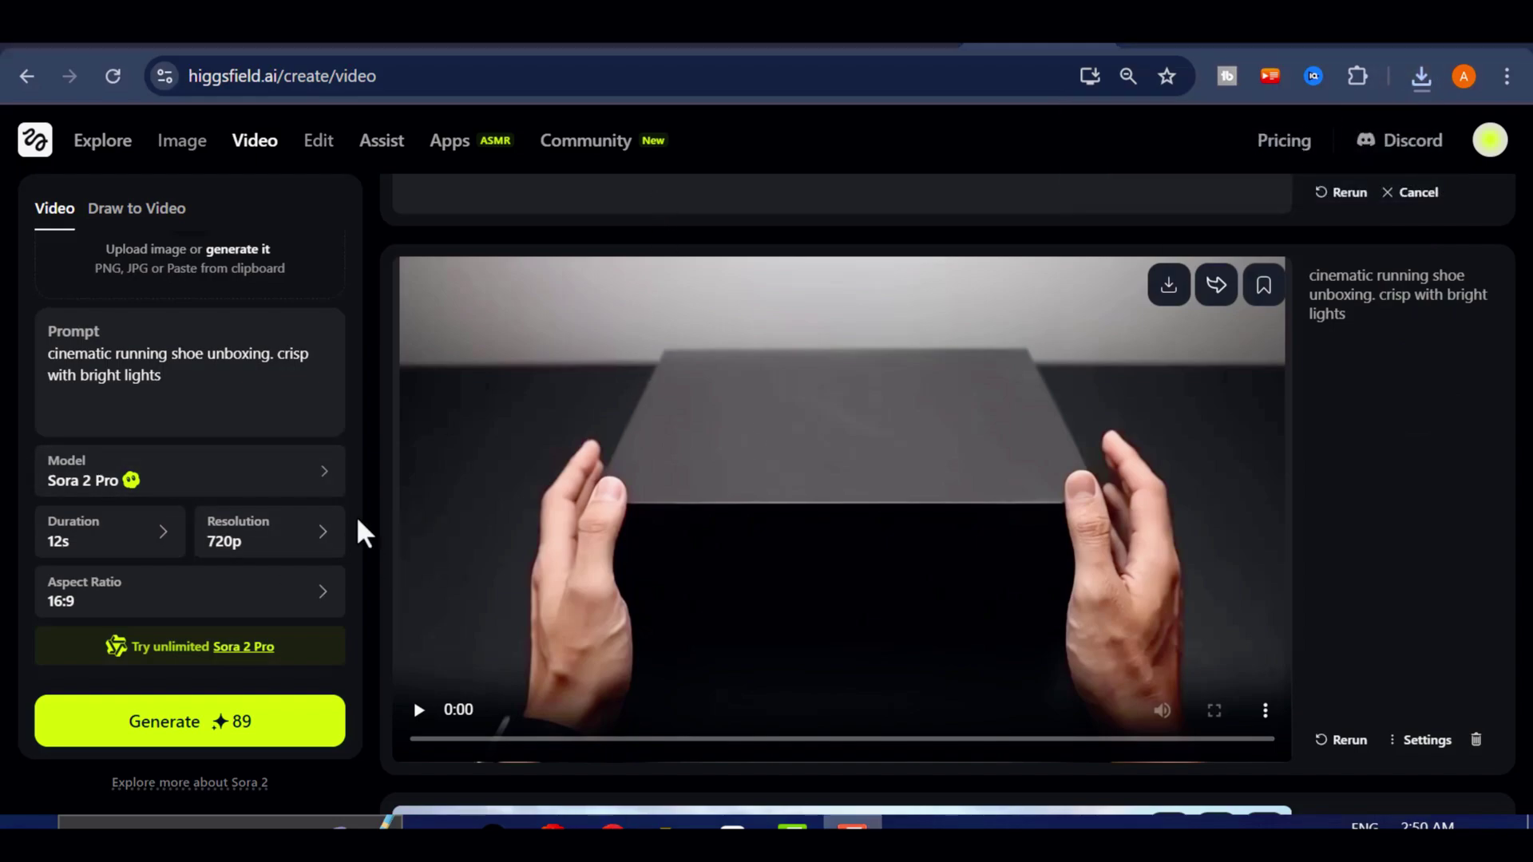
{"action": "scroll", "coordinate": [674, 520], "scroll_direction": "down", "scroll_amount": 12}
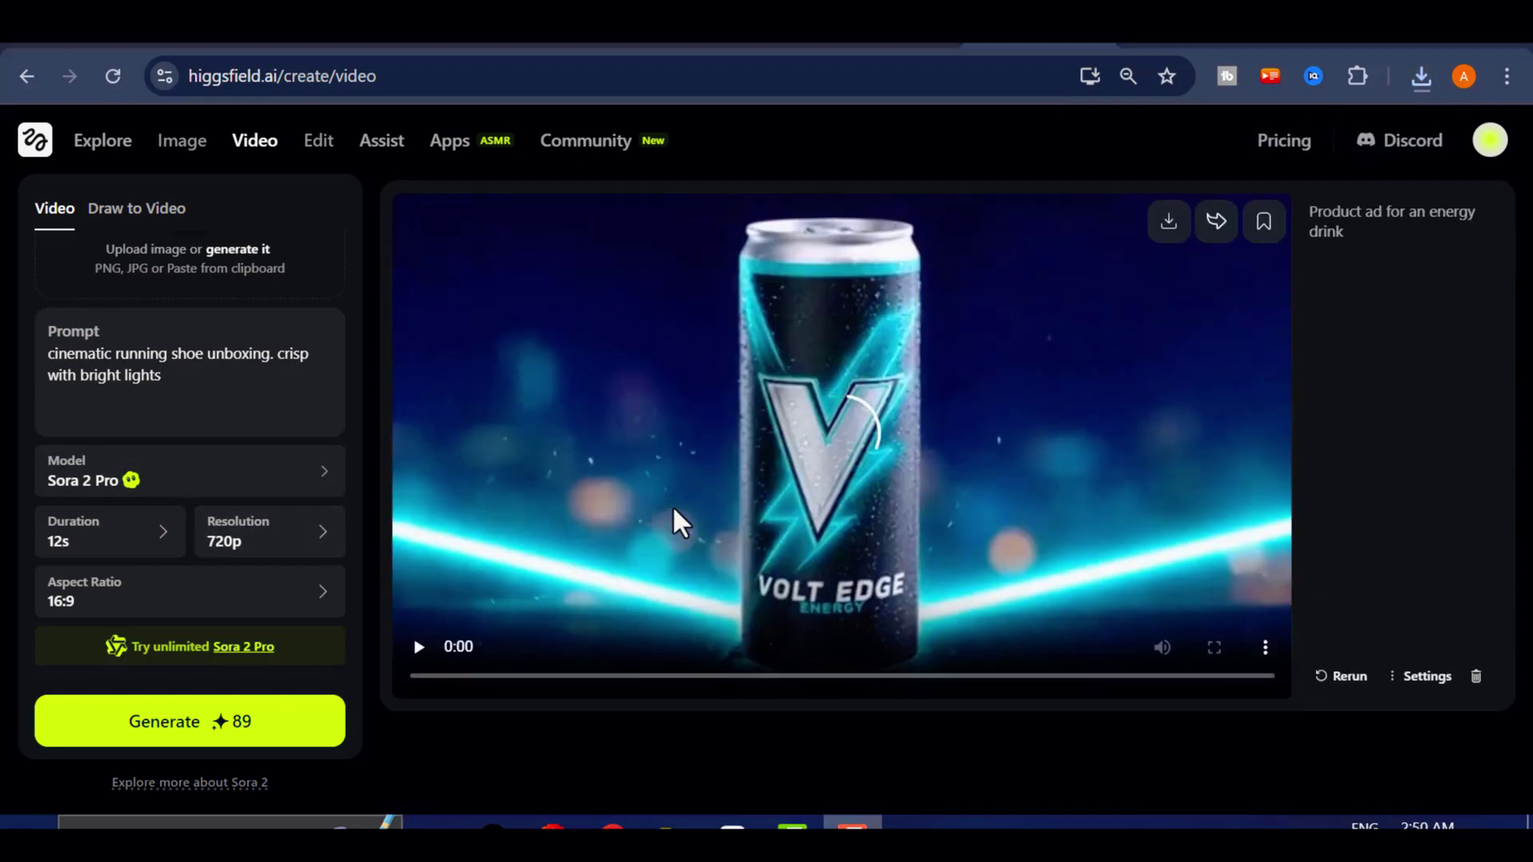
{"action": "scroll", "coordinate": [679, 523], "scroll_direction": "up", "scroll_amount": 3}
{"action": "scroll", "coordinate": [673, 511], "scroll_direction": "up", "scroll_amount": 8}
{"action": "scroll", "coordinate": [674, 511], "scroll_direction": "down", "scroll_amount": 7}
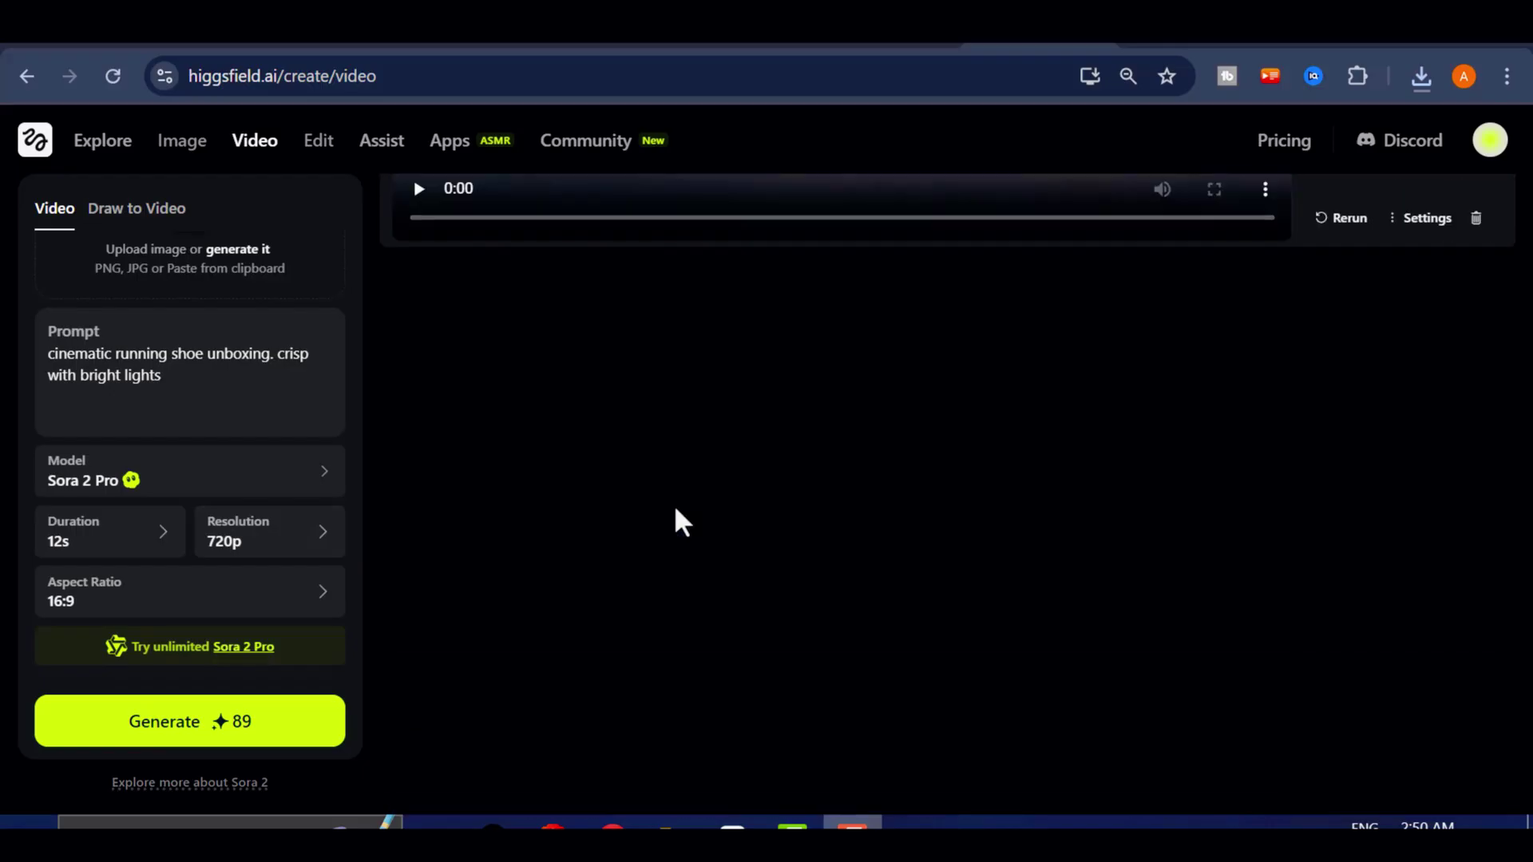
{"action": "scroll", "coordinate": [674, 505], "scroll_direction": "down", "scroll_amount": 3}
{"action": "scroll", "coordinate": [674, 504], "scroll_direction": "up", "scroll_amount": 10}
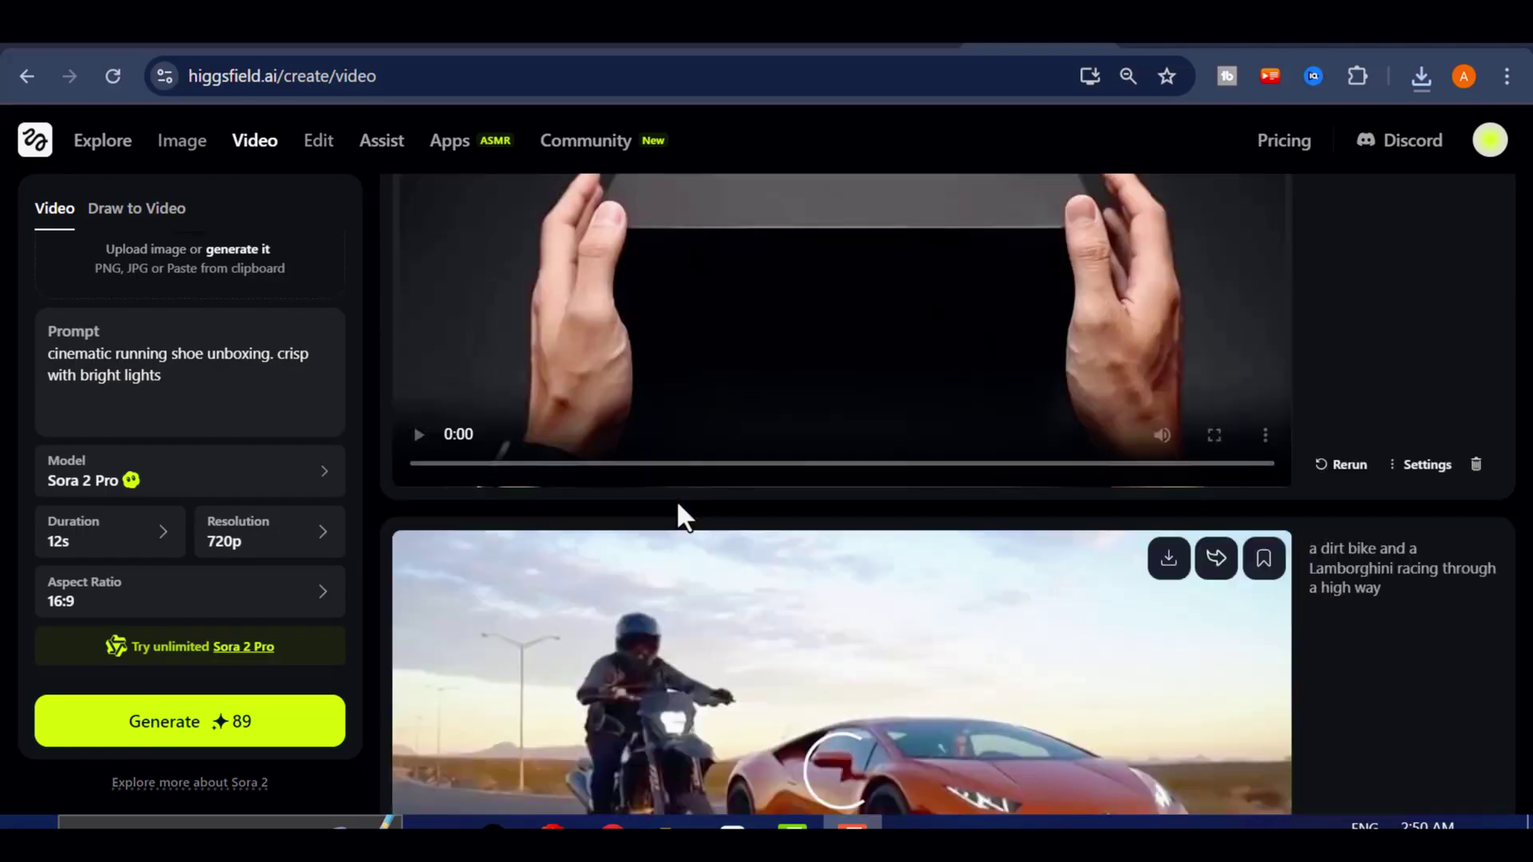
{"action": "scroll", "coordinate": [678, 502], "scroll_direction": "down", "scroll_amount": 8}
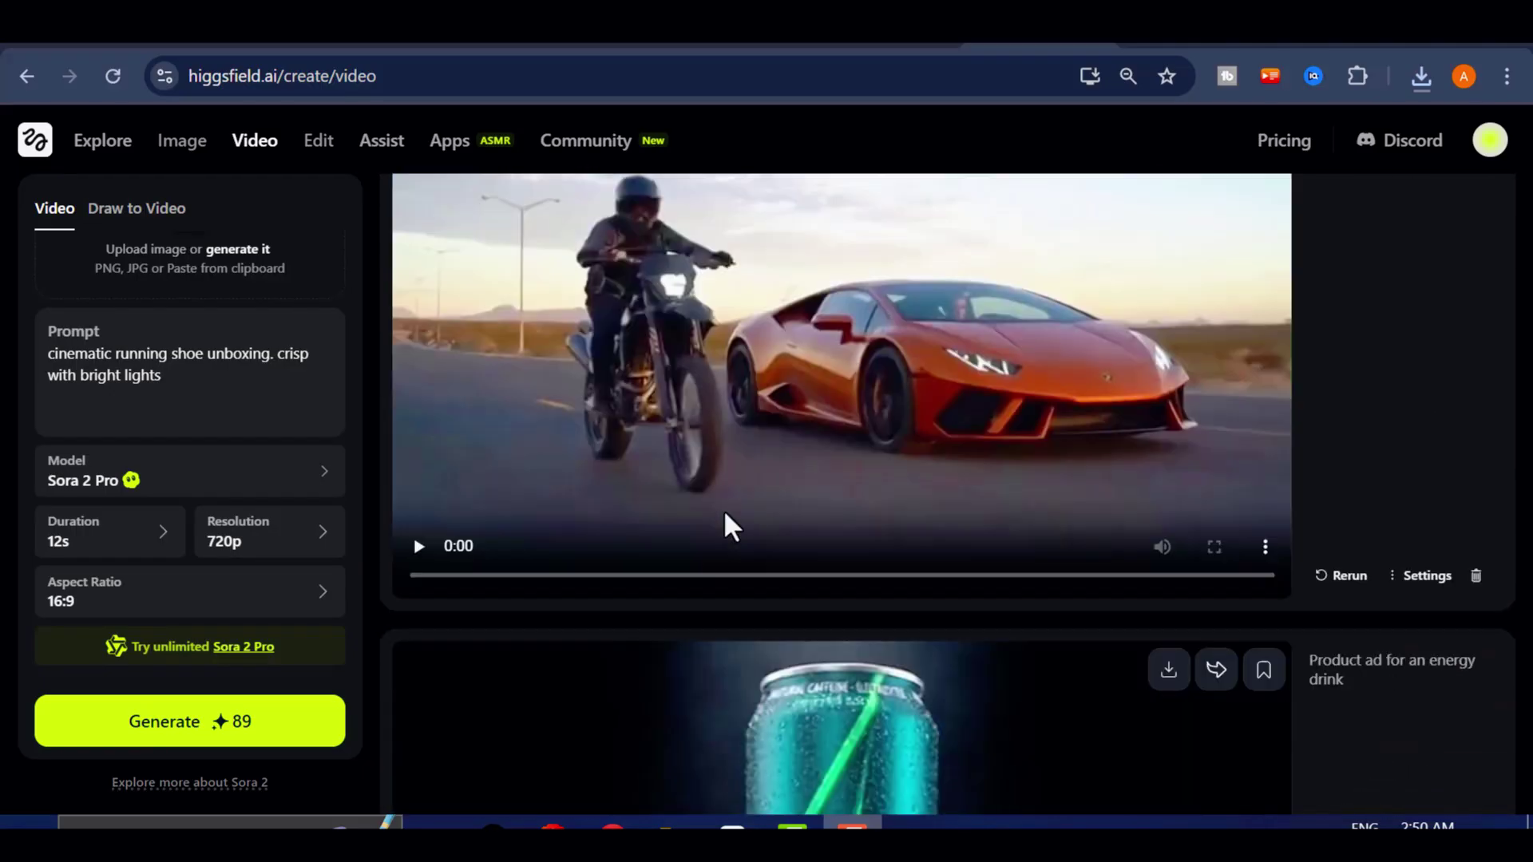